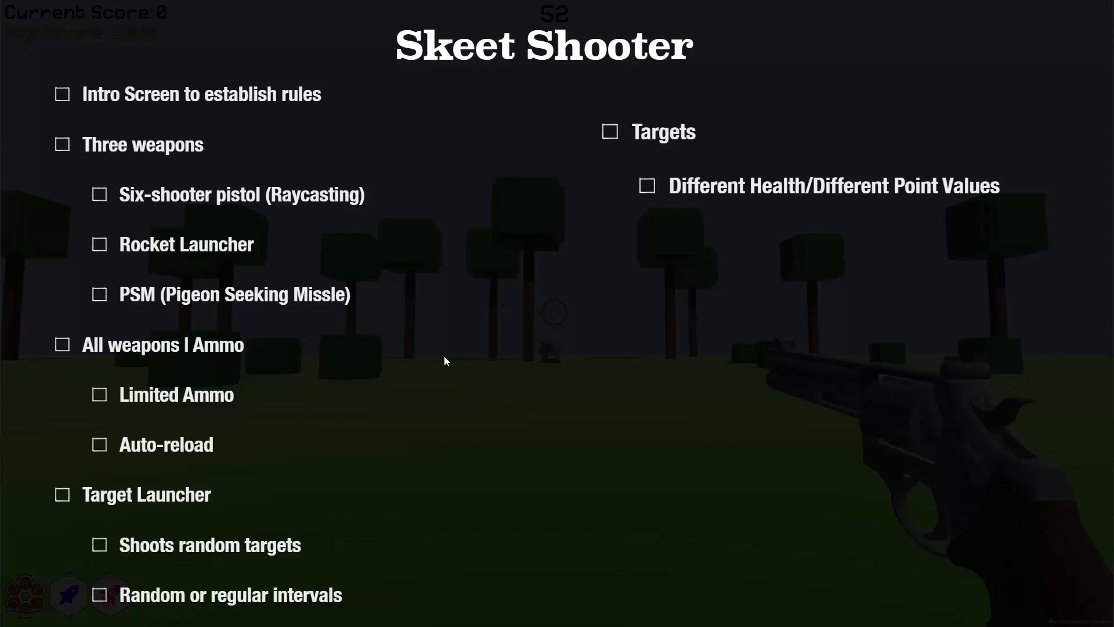
pyautogui.press('Right')
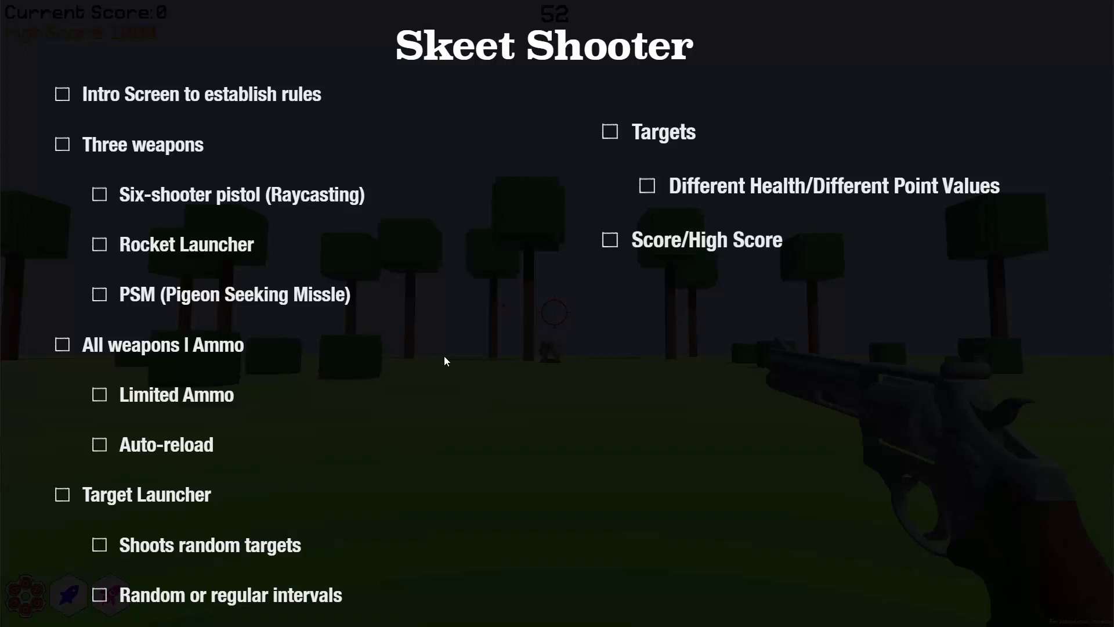
pyautogui.press('Right')
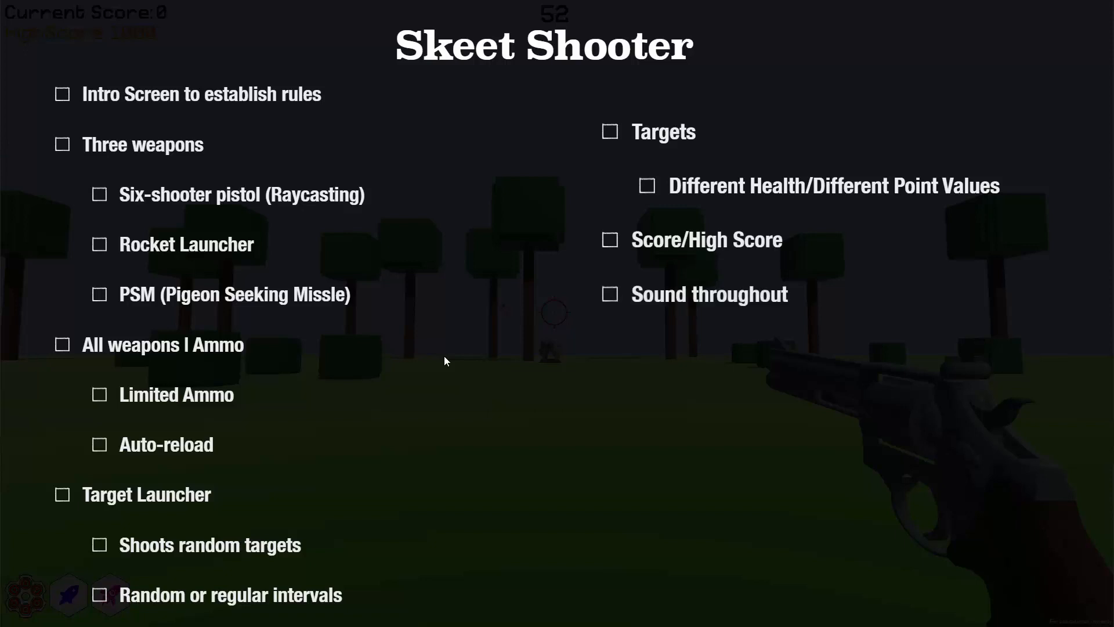
pyautogui.press('Right')
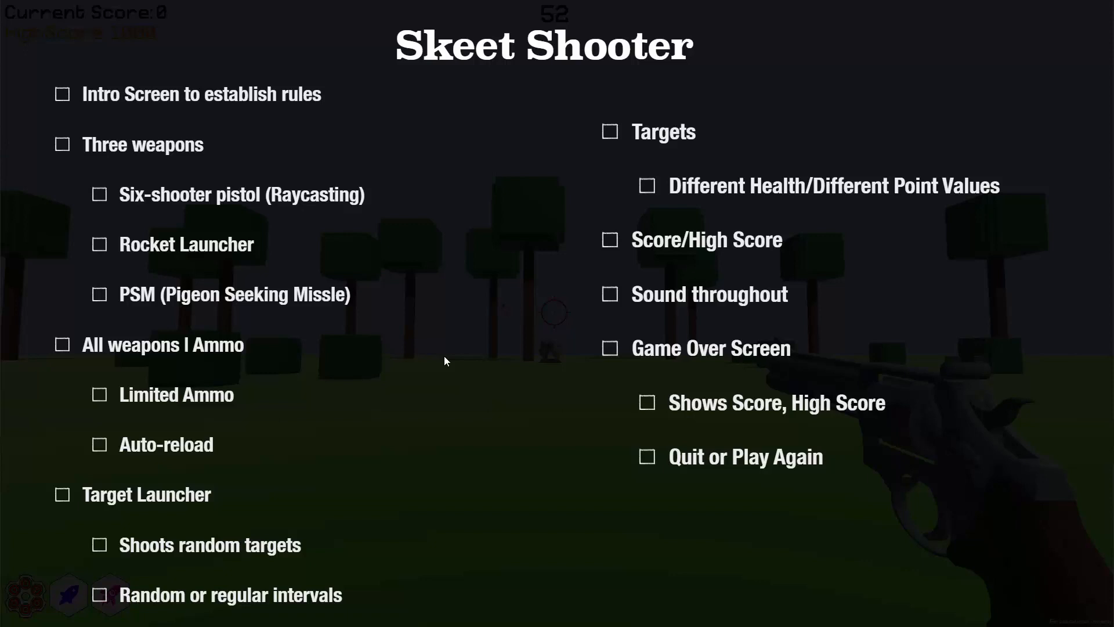
pyautogui.press('Right')
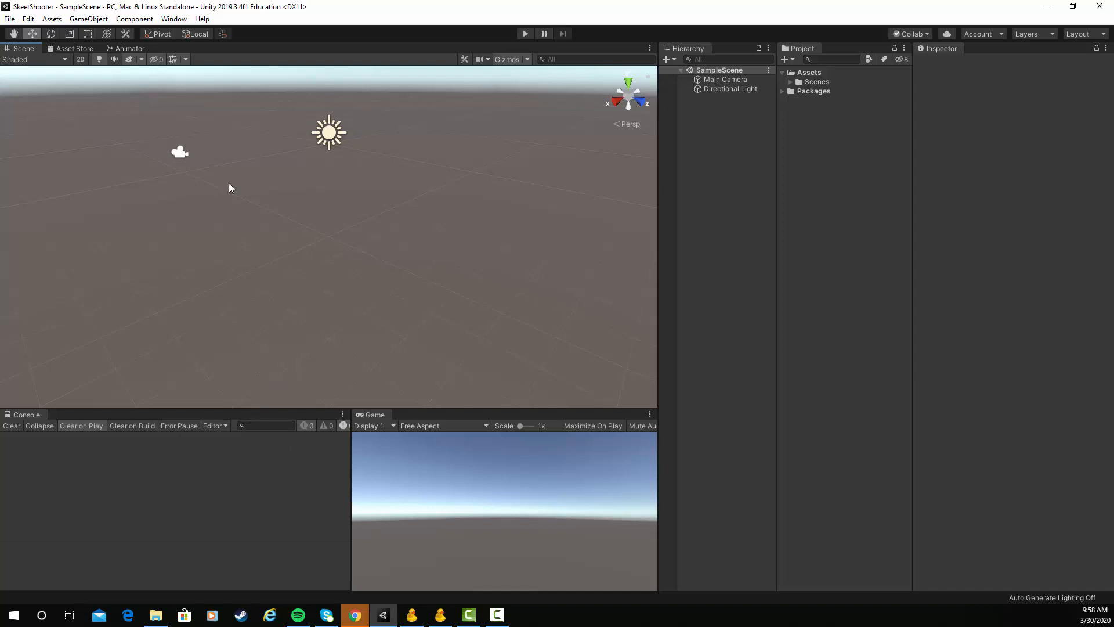
# Search the Unity Asset Store for "itween", replacing the previous search text
pyautogui.click(72, 48)
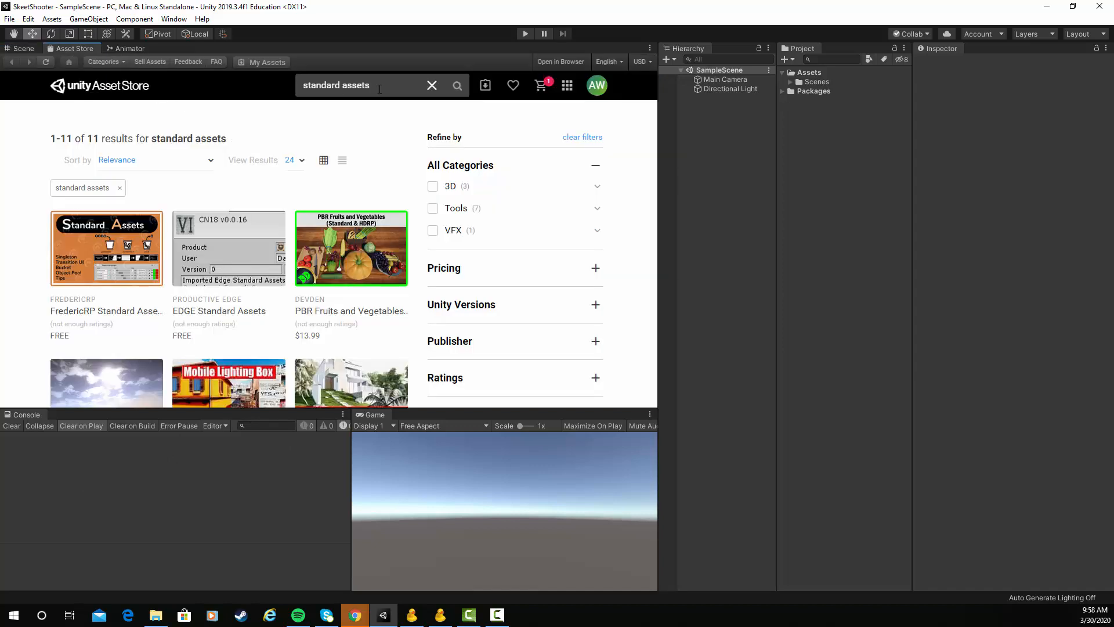
pyautogui.click(276, 83)
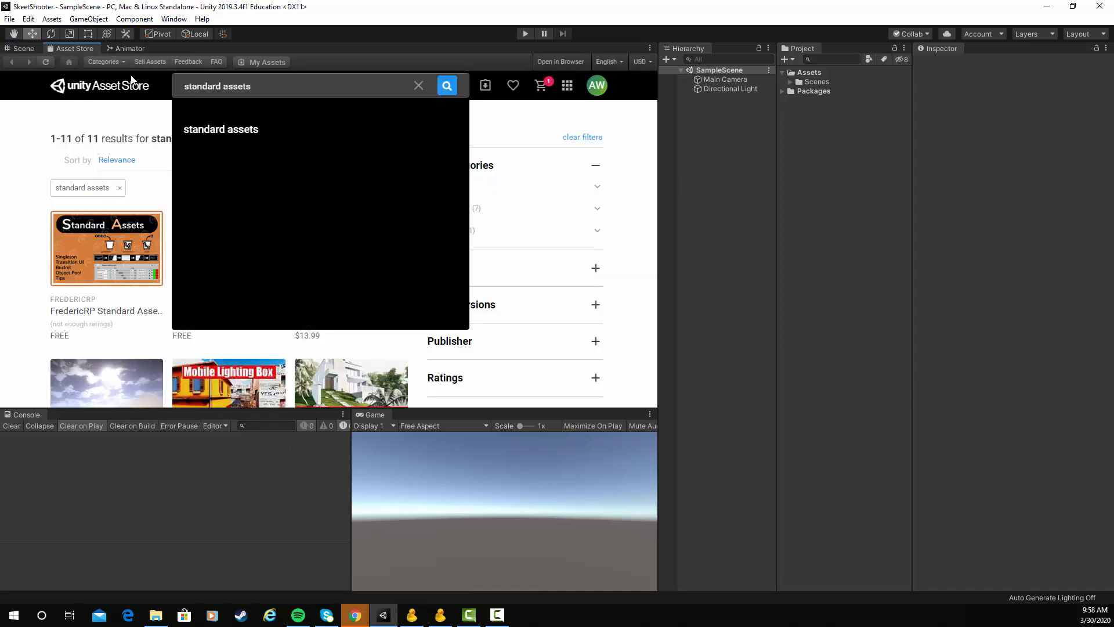
pyautogui.press('BackSpace')
pyautogui.press('BackSpace')
pyautogui.press('BackSpace')
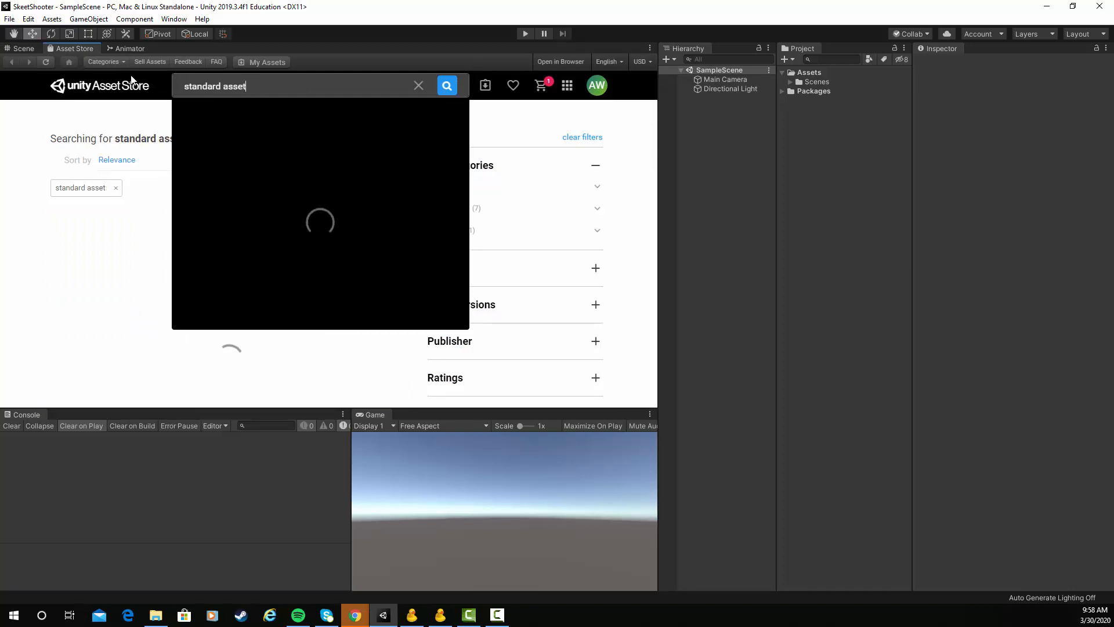
pyautogui.press('BackSpace')
pyautogui.press('BackSpace')
pyautogui.press('BackSpace')
pyautogui.press('BackSpace')
pyautogui.press('BackSpace')
pyautogui.press('BackSpace')
pyautogui.press('BackSpace')
pyautogui.press('BackSpace')
pyautogui.press('BackSpace')
pyautogui.press('BackSpace')
pyautogui.press('BackSpace')
pyautogui.press('BackSpace')
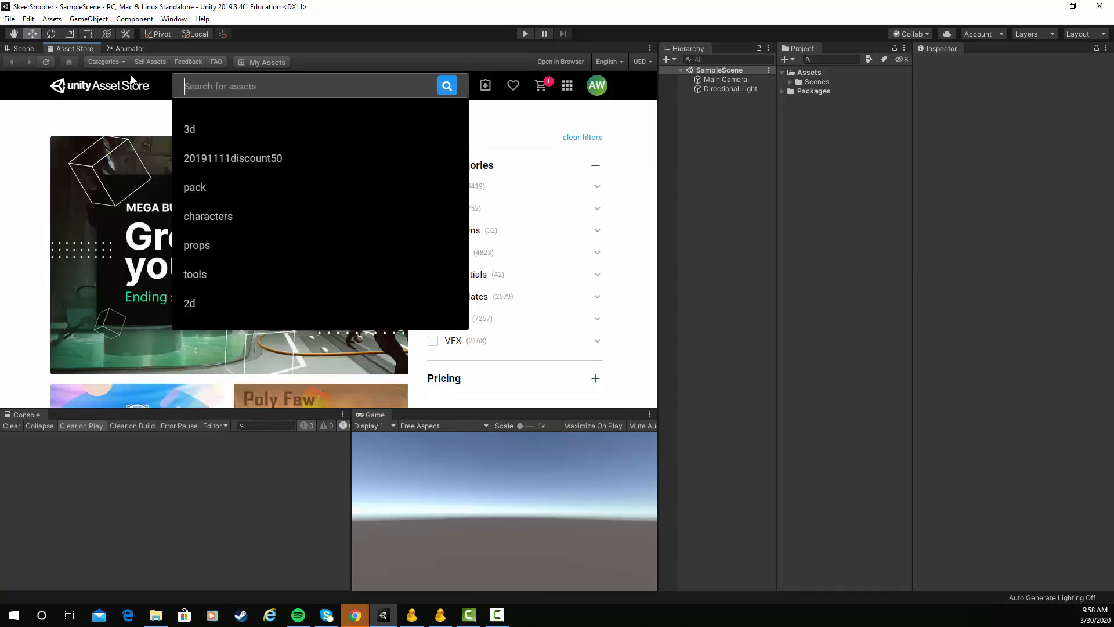
pyautogui.write('itween')
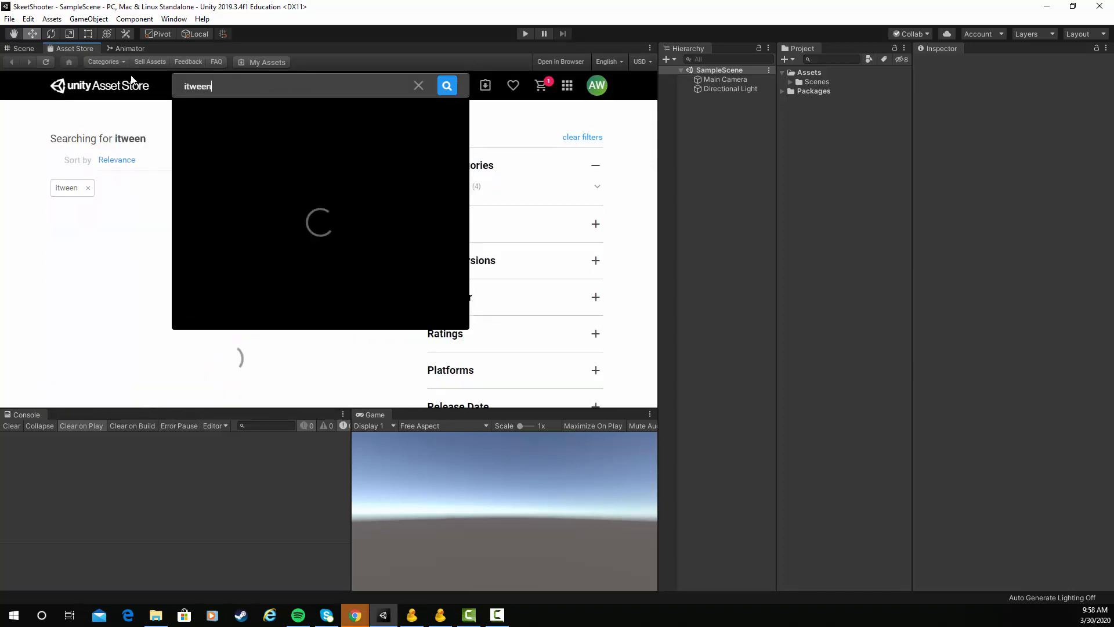
pyautogui.press('Return')
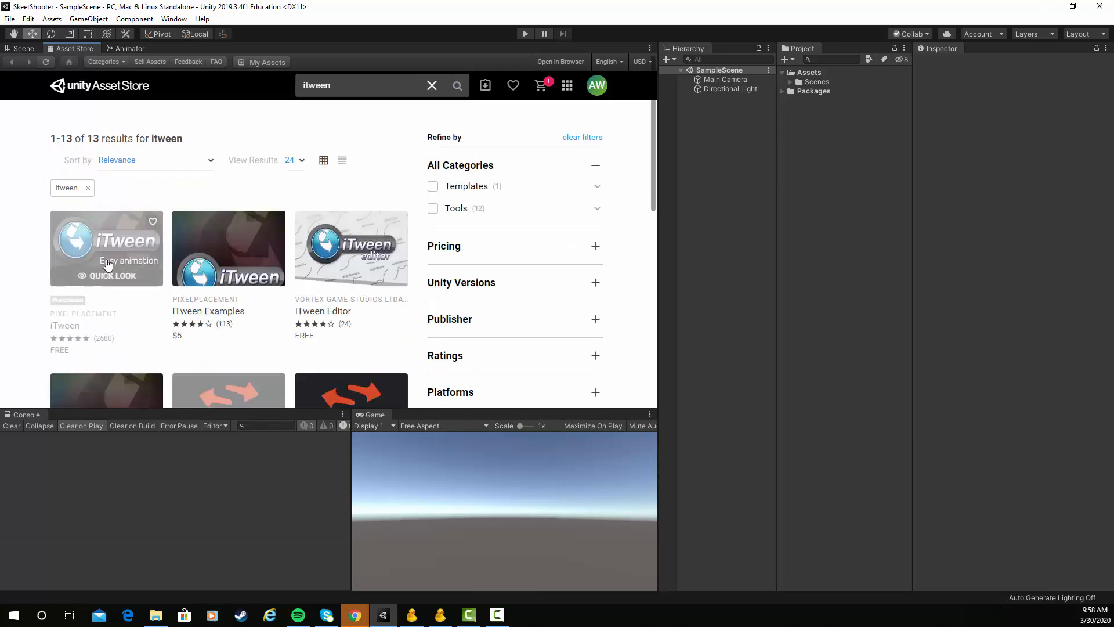
# Open the free iTween asset by Pixelplacement and import its package into the project
pyautogui.click(103, 260)
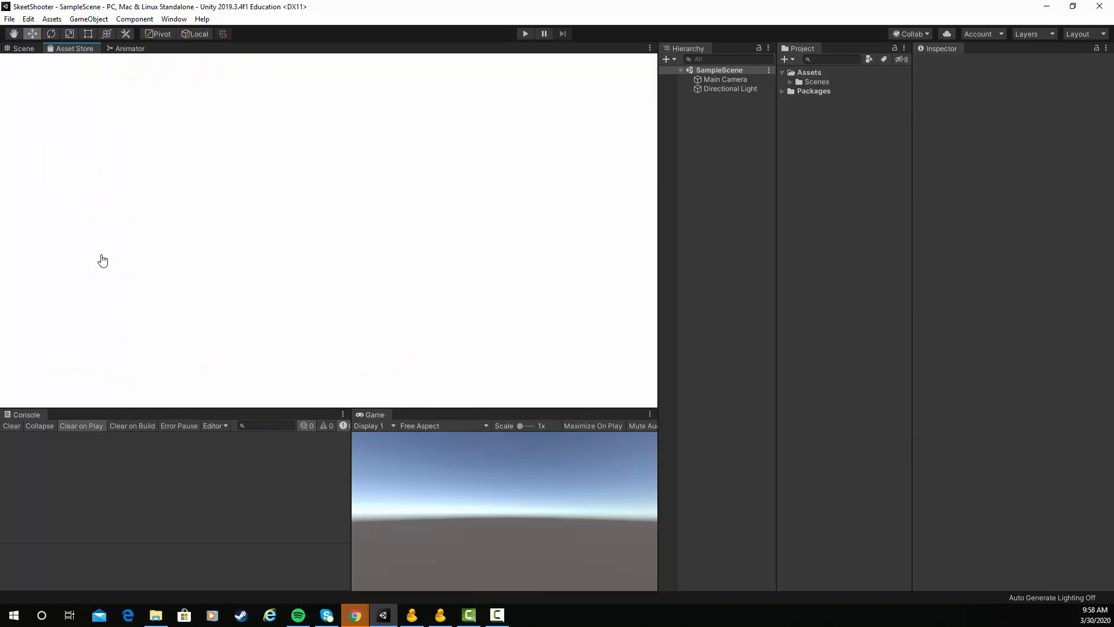
pyautogui.click(498, 256)
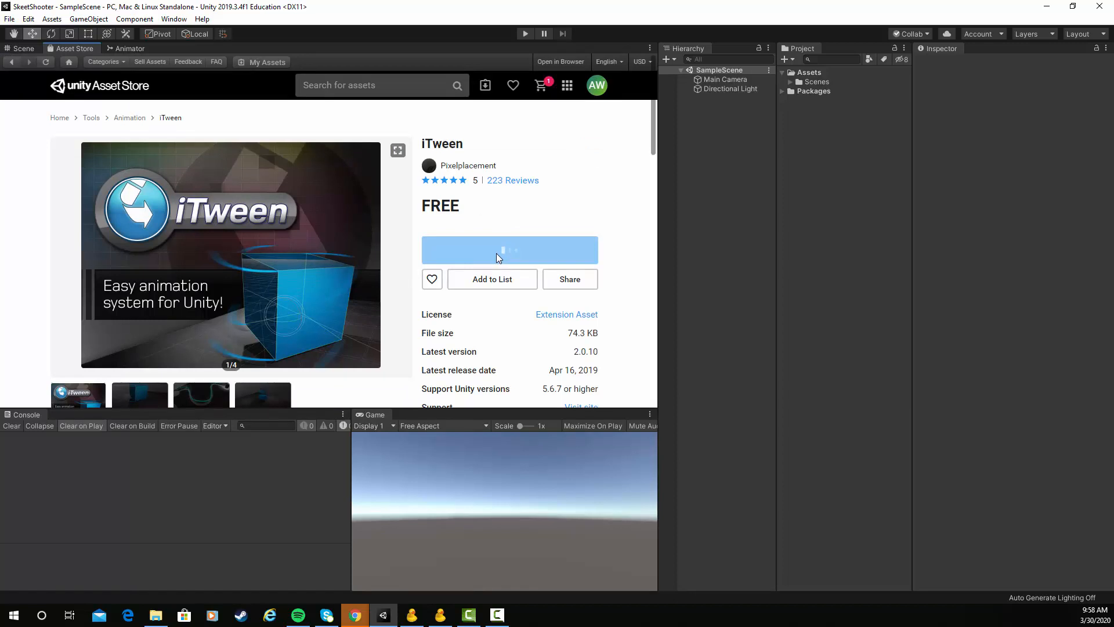
pyautogui.click(502, 322)
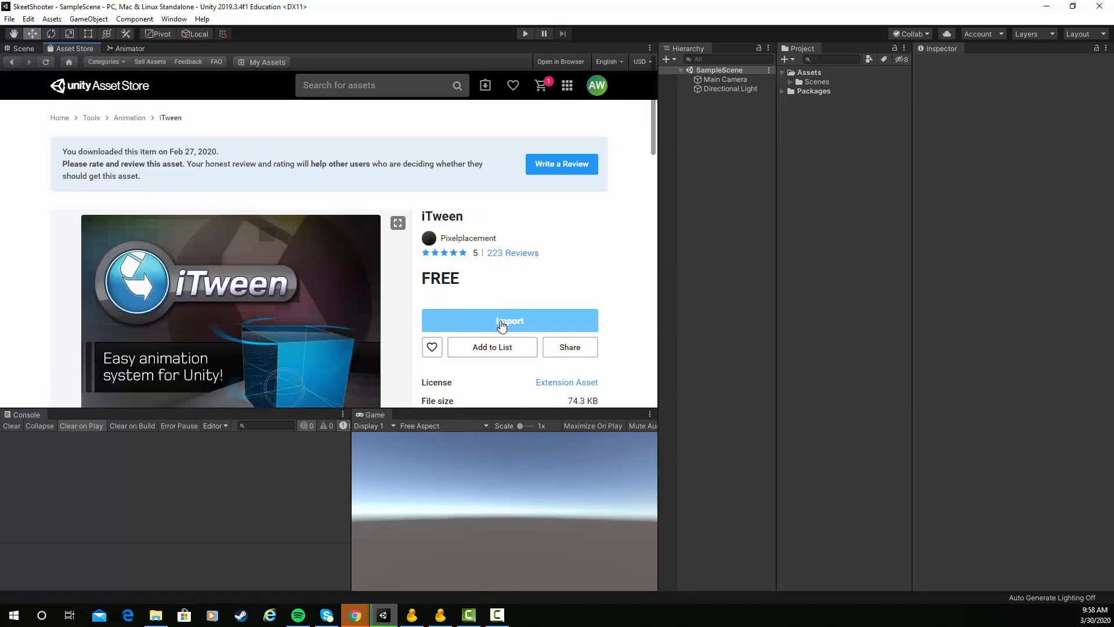
pyautogui.click(480, 541)
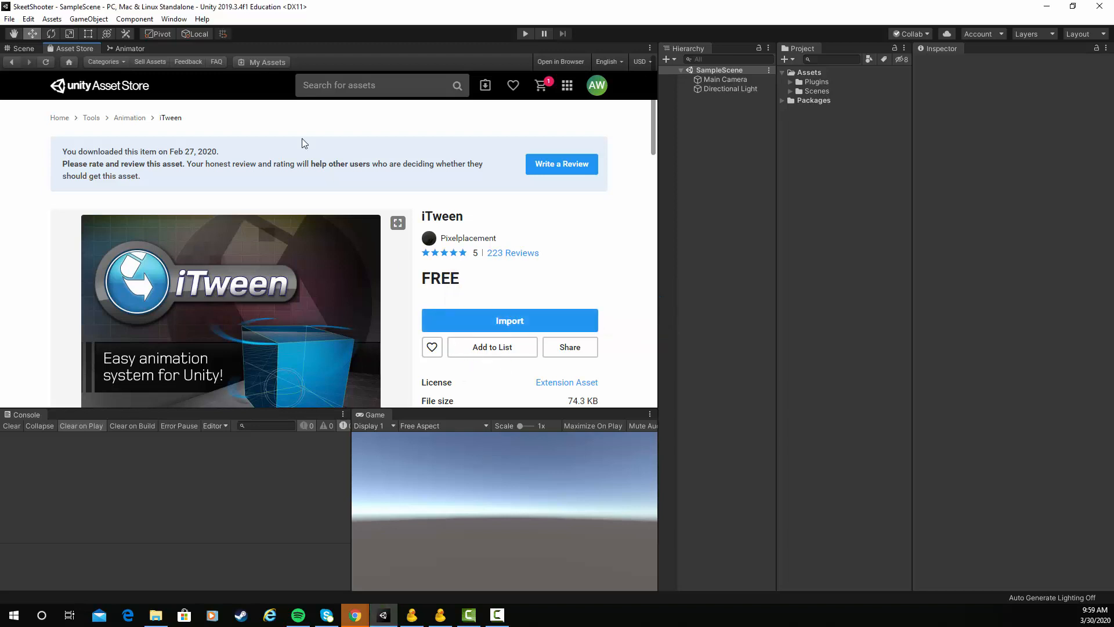
# Search the Asset Store for "standard assets" and look through all the results for Unity's own Standard Assets package
pyautogui.click(382, 87)
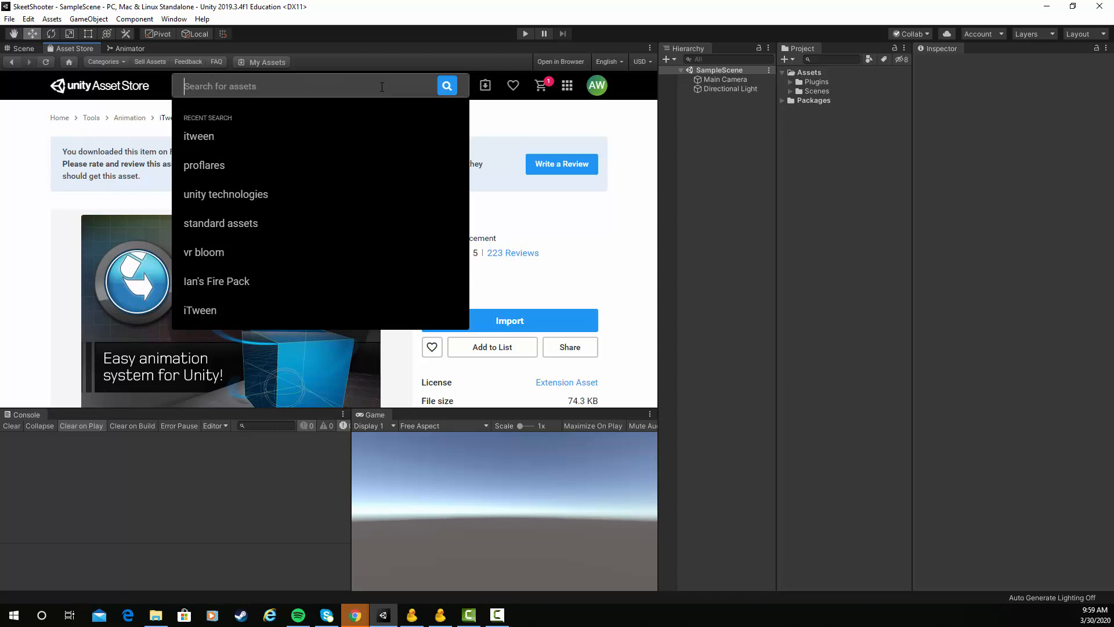
pyautogui.write('S')
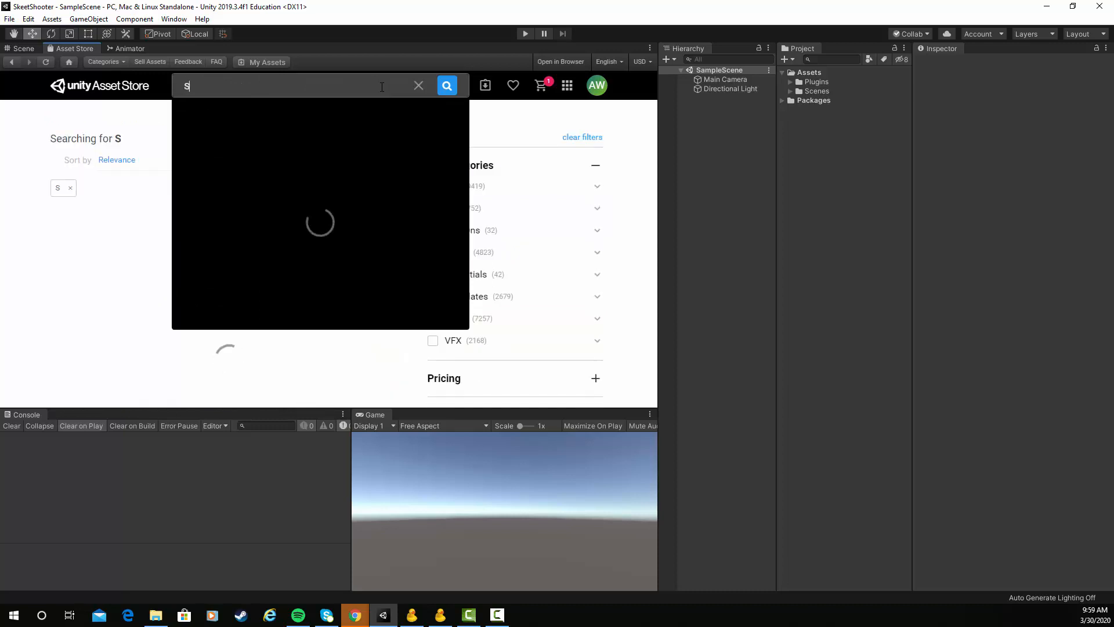
pyautogui.press('BackSpace')
pyautogui.write('stan')
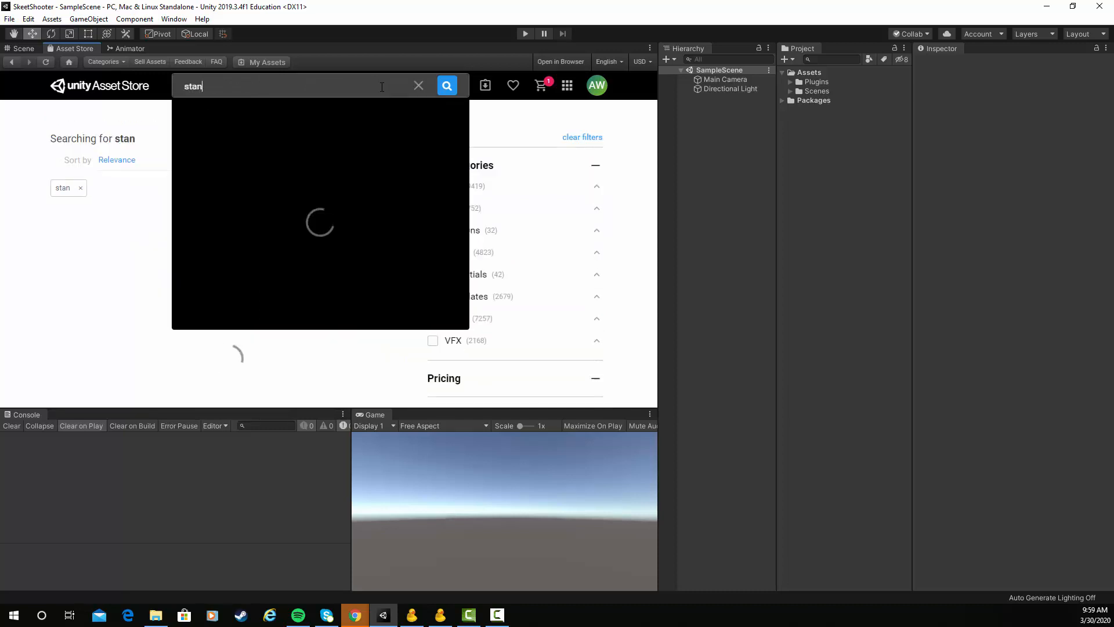
pyautogui.write('dard assets')
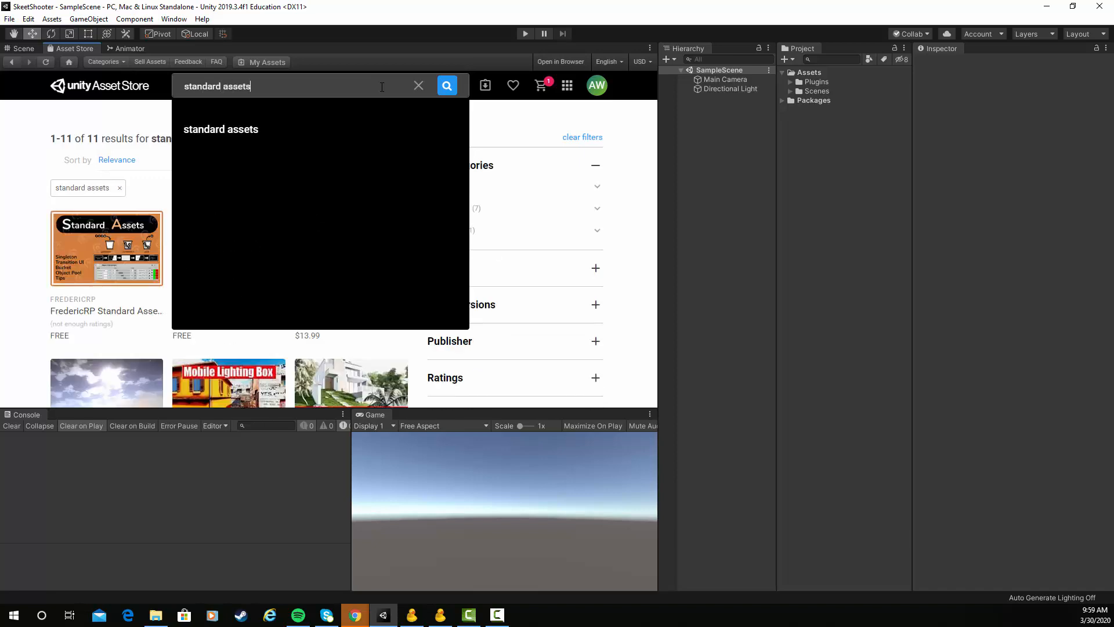
pyautogui.click(224, 132)
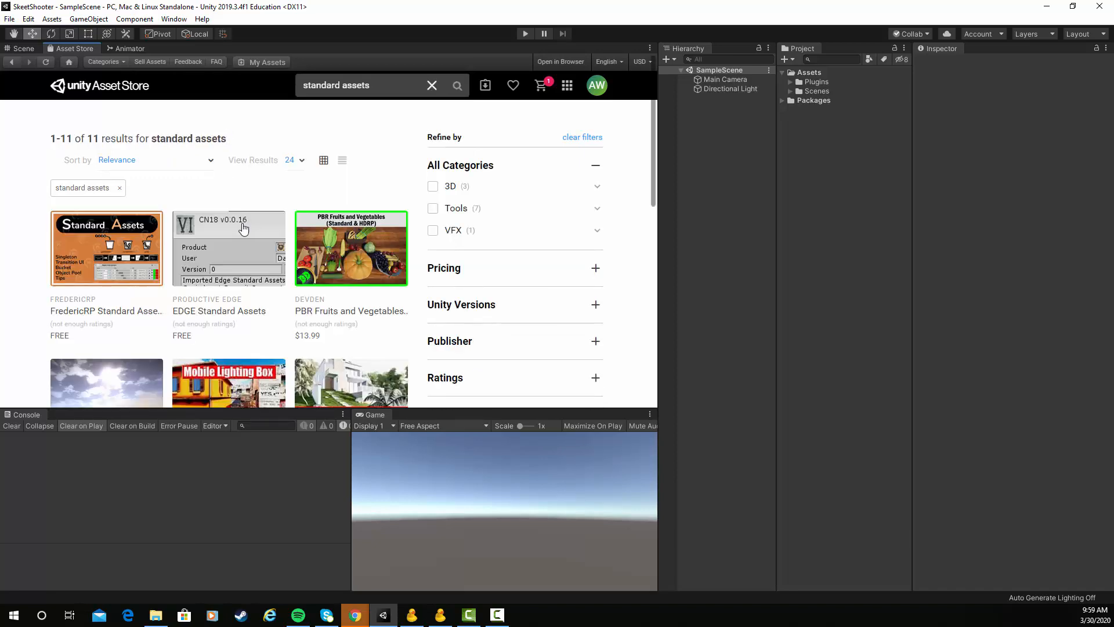
pyautogui.scroll(-4, 312, 244)
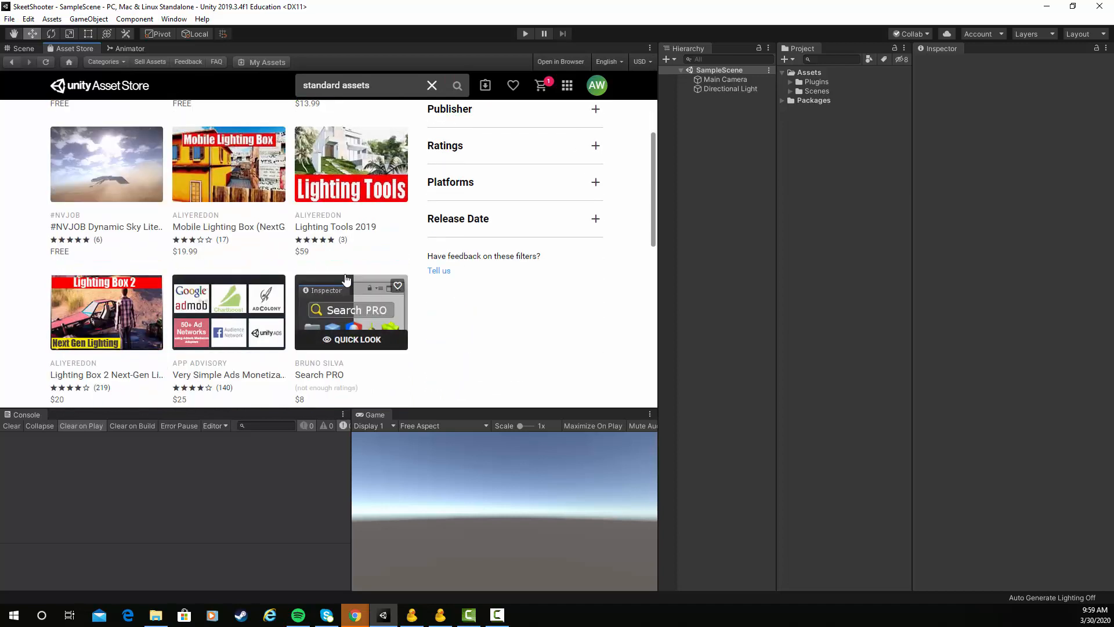
pyautogui.scroll(-4, 346, 279)
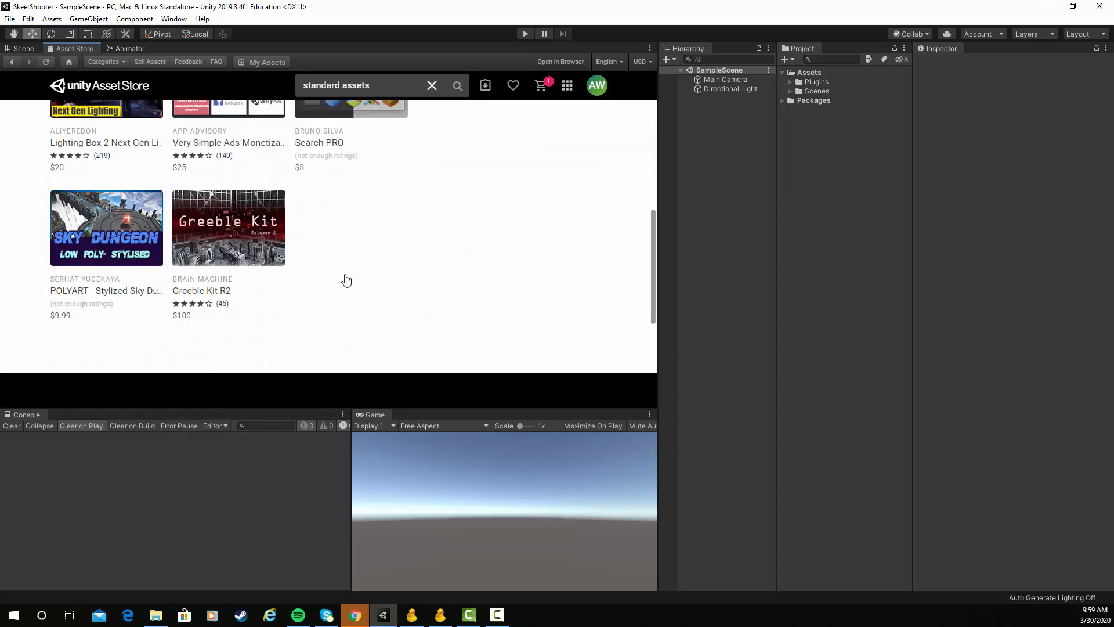
pyautogui.scroll(9, 346, 280)
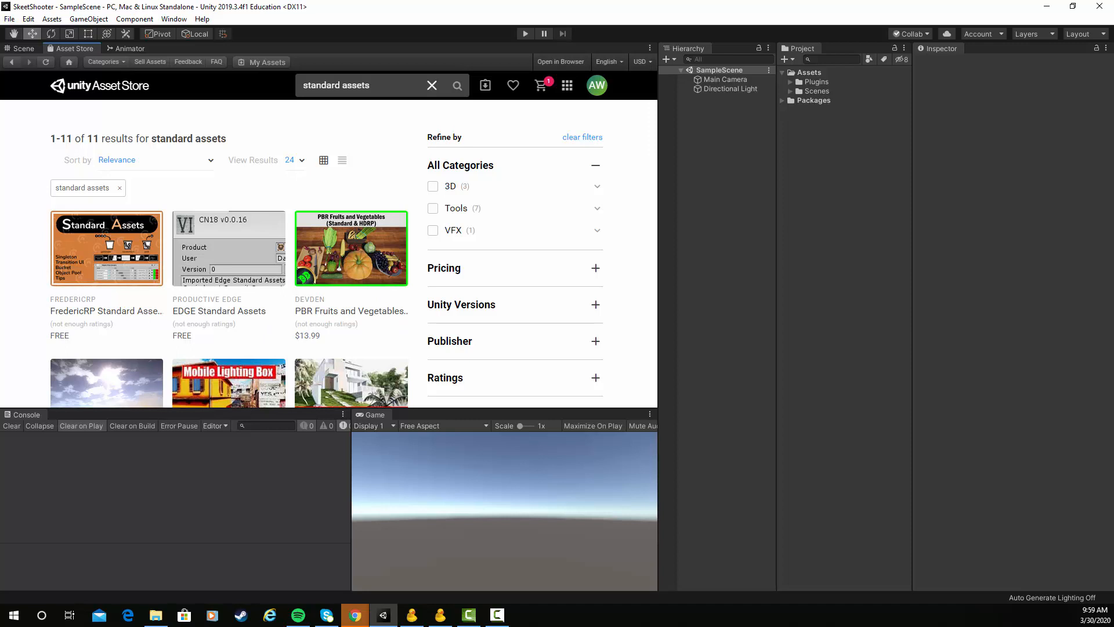
# Switch to Chrome and download the Standard Assets package, the UI elements archive and the Unity Package of Targets from the Skeet Shooter thread
pyautogui.click(355, 615)
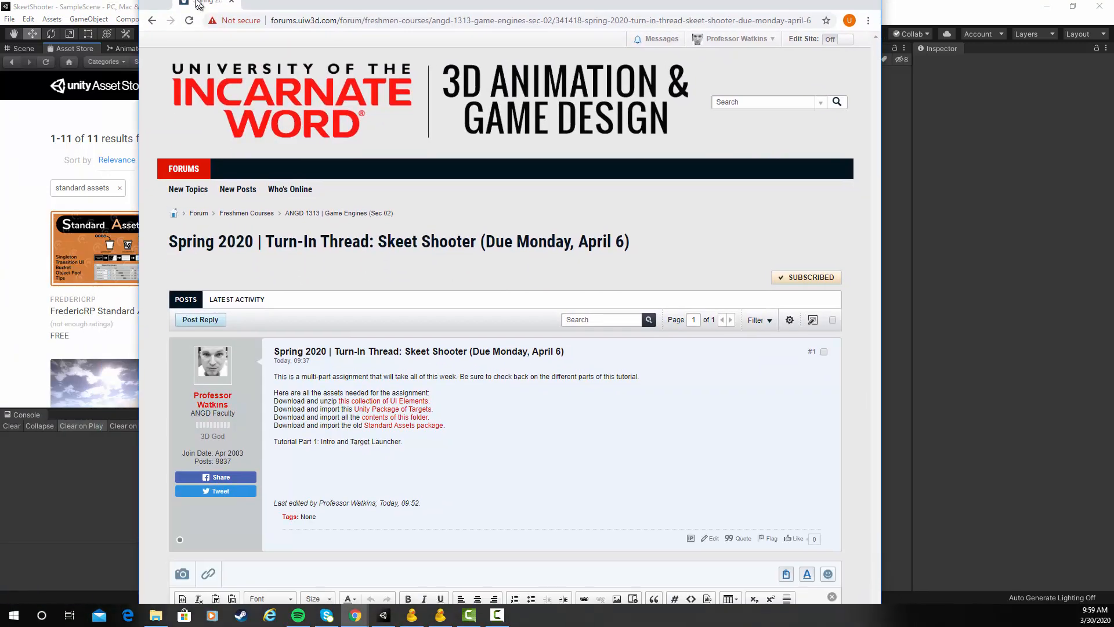
pyautogui.moveTo(198, 3); pyautogui.dragTo(198, 1)
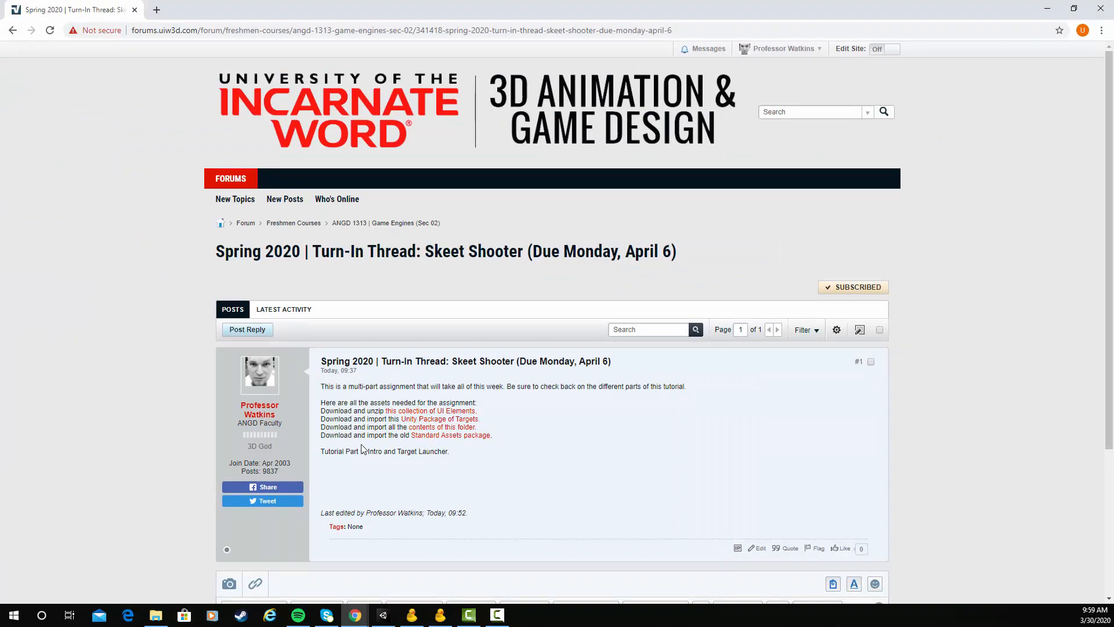
pyautogui.click(452, 437)
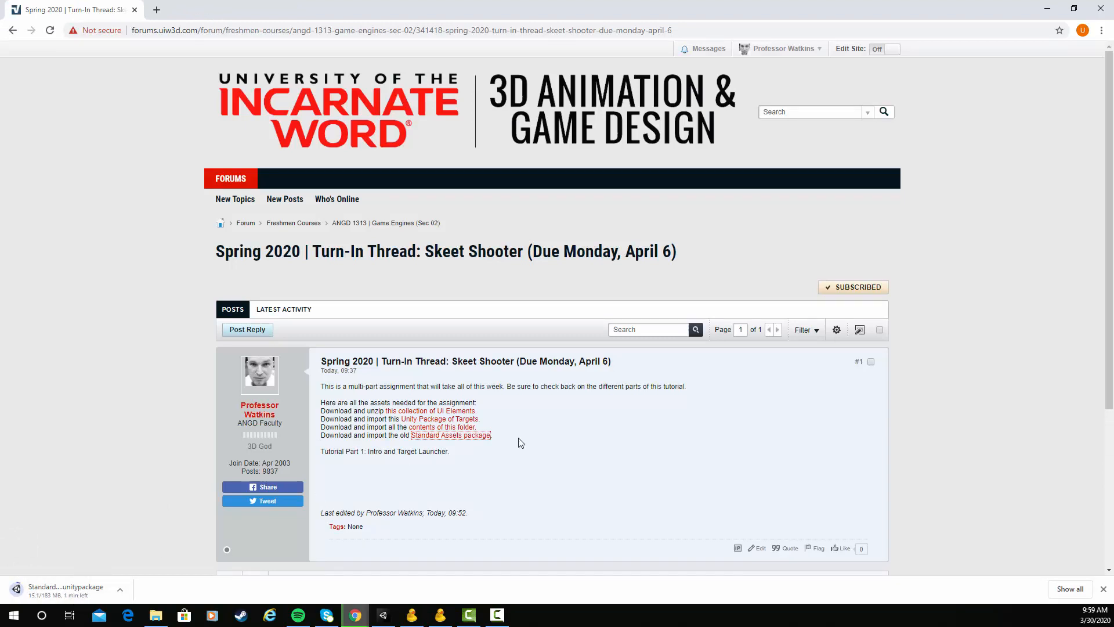
pyautogui.click(428, 412)
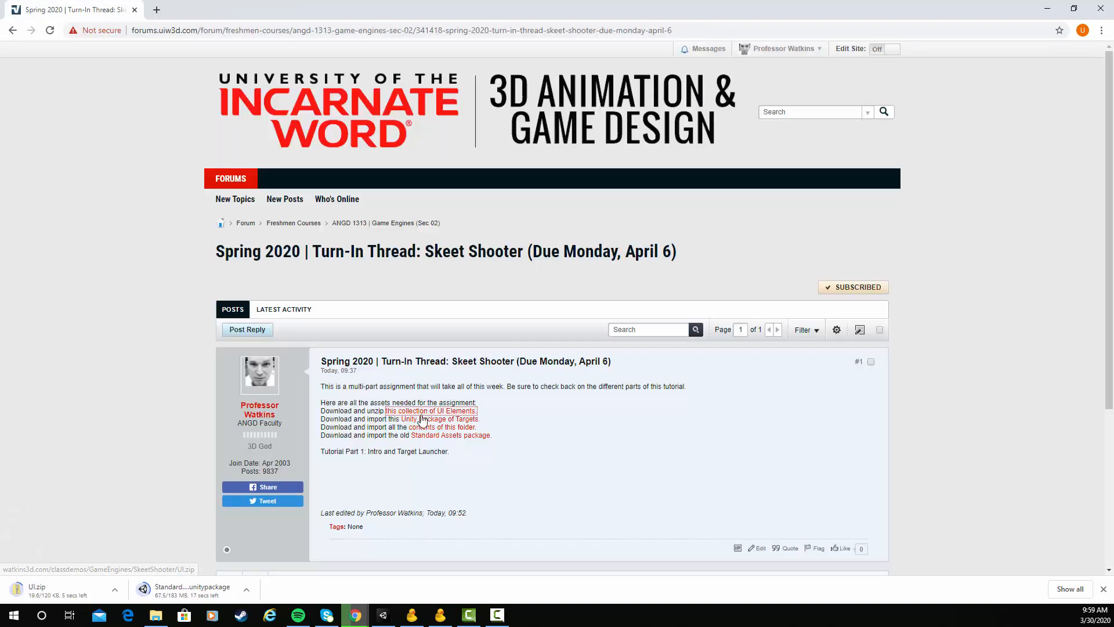
pyautogui.click(427, 420)
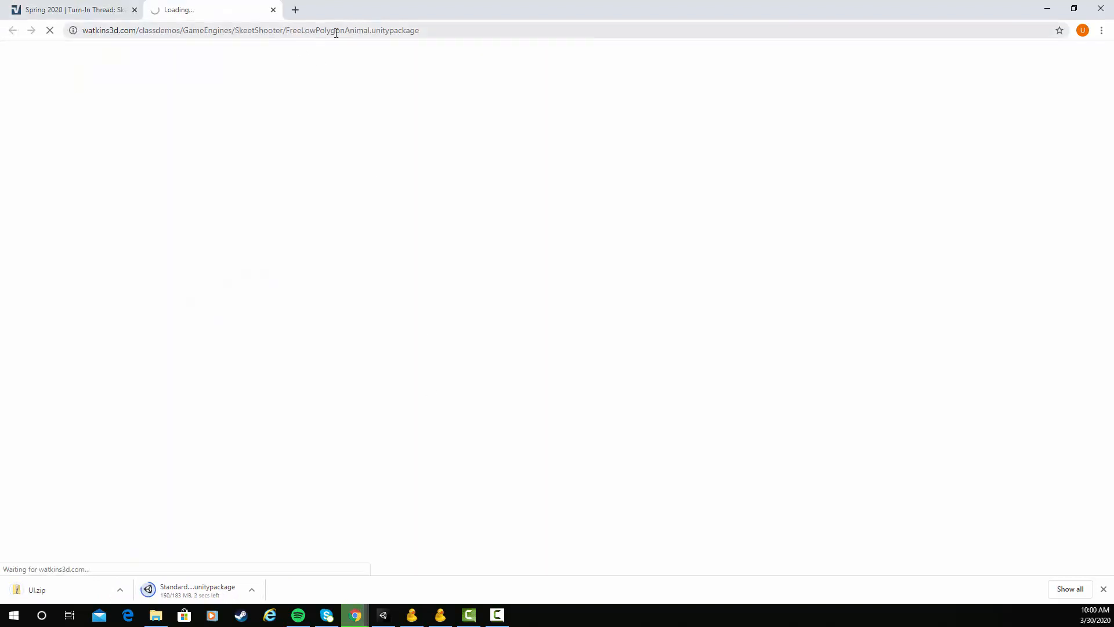
# Open the models folder linked in the forum thread and download PSM.fbx, Pistol.fbx, RPG.fbx and TargetLauncher.fbx
pyautogui.click(77, 12)
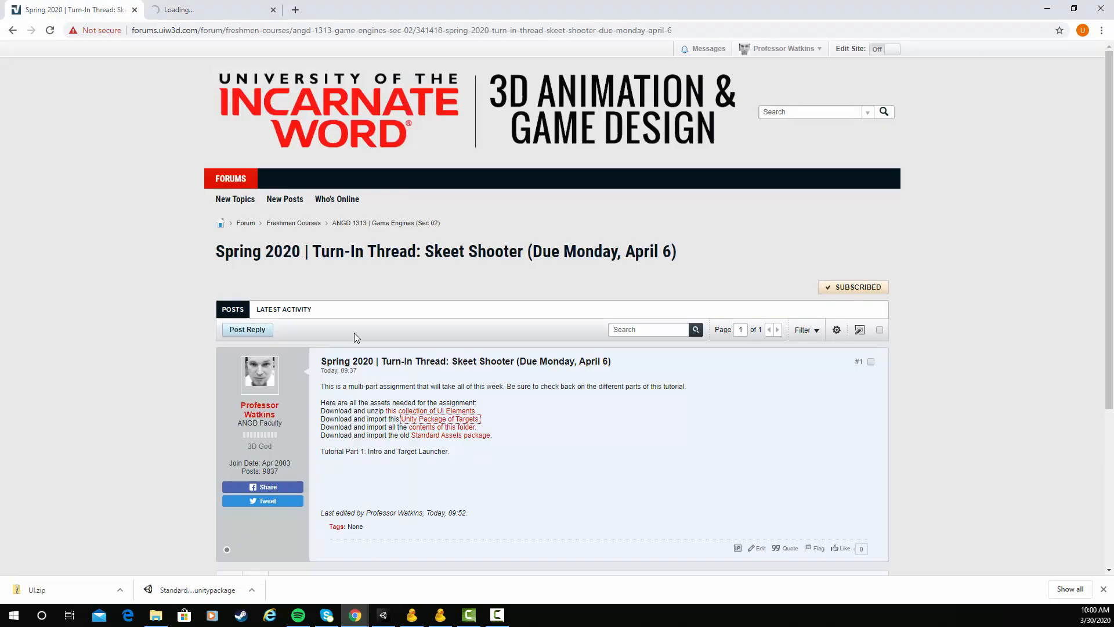
pyautogui.click(435, 428)
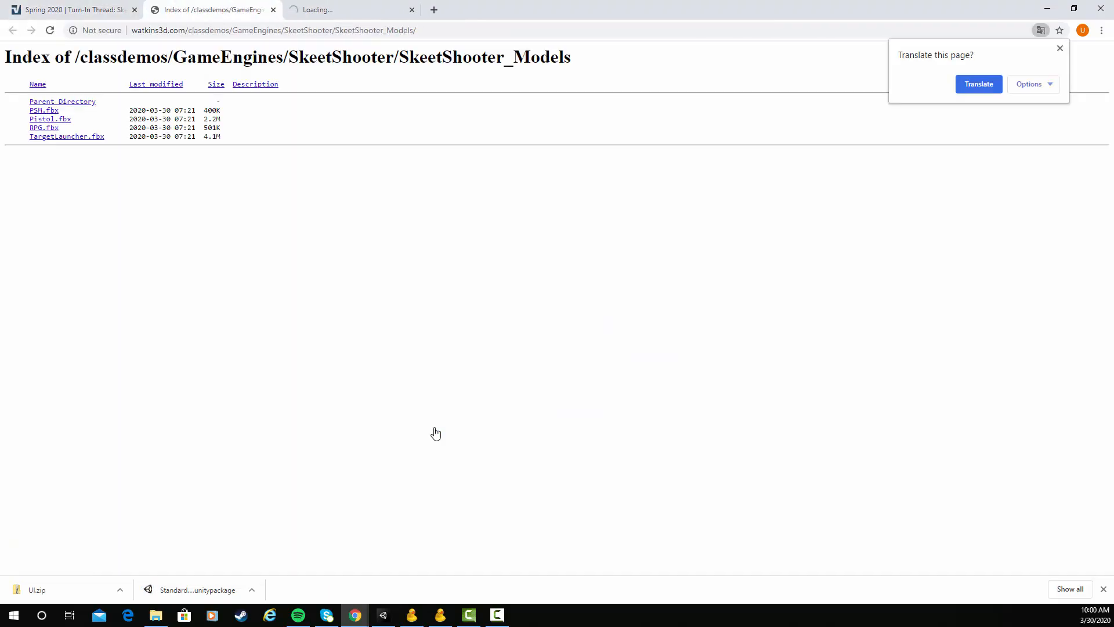
pyautogui.click(43, 111)
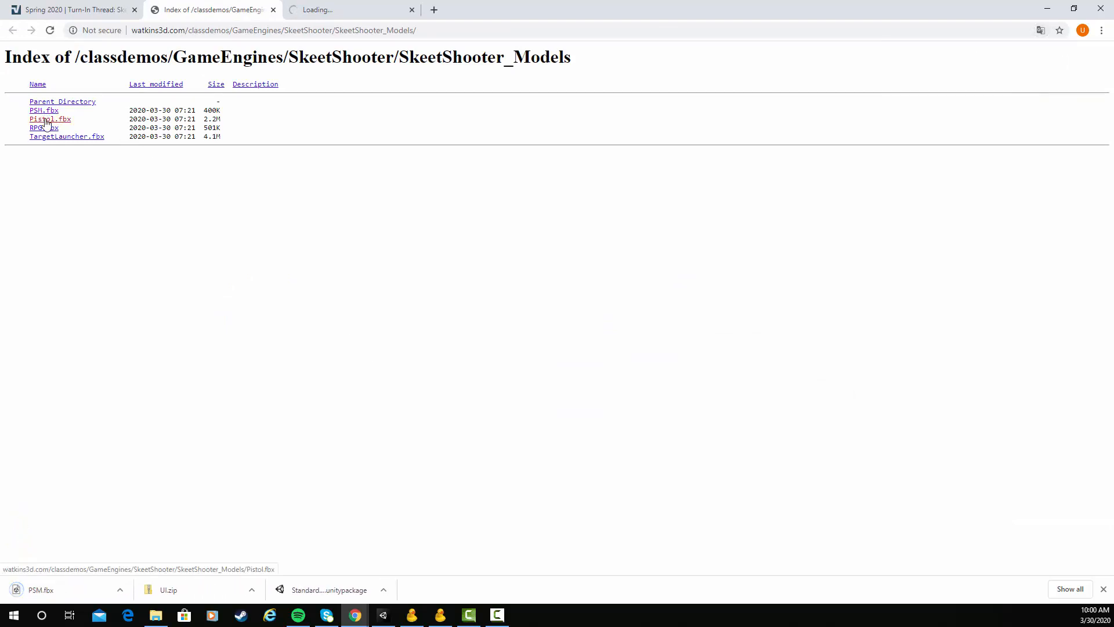
pyautogui.click(47, 119)
pyautogui.click(44, 128)
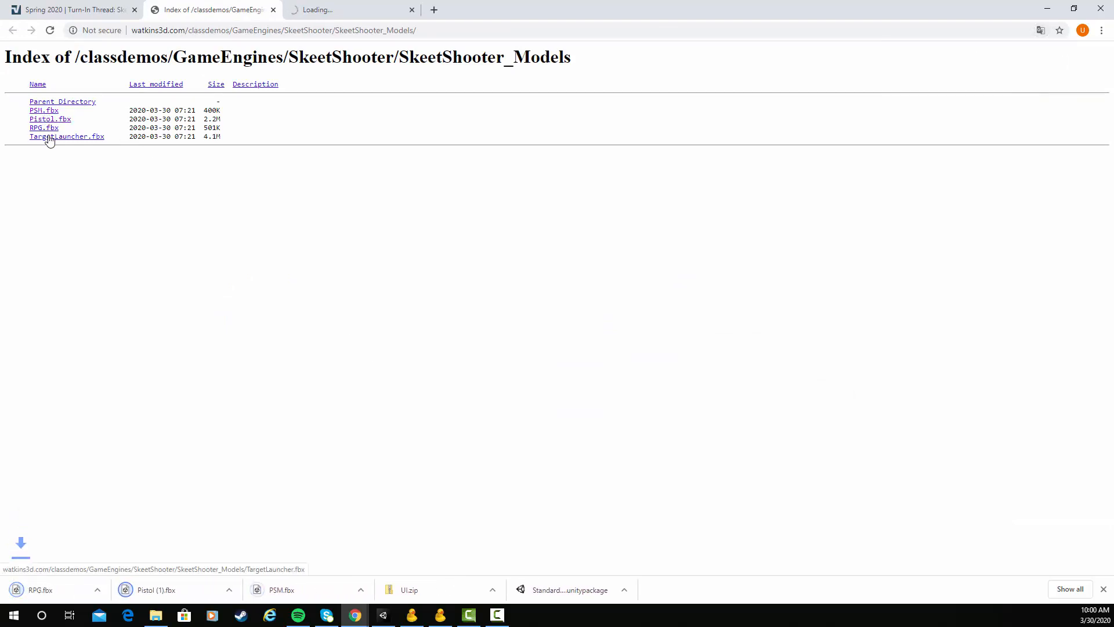
pyautogui.click(49, 138)
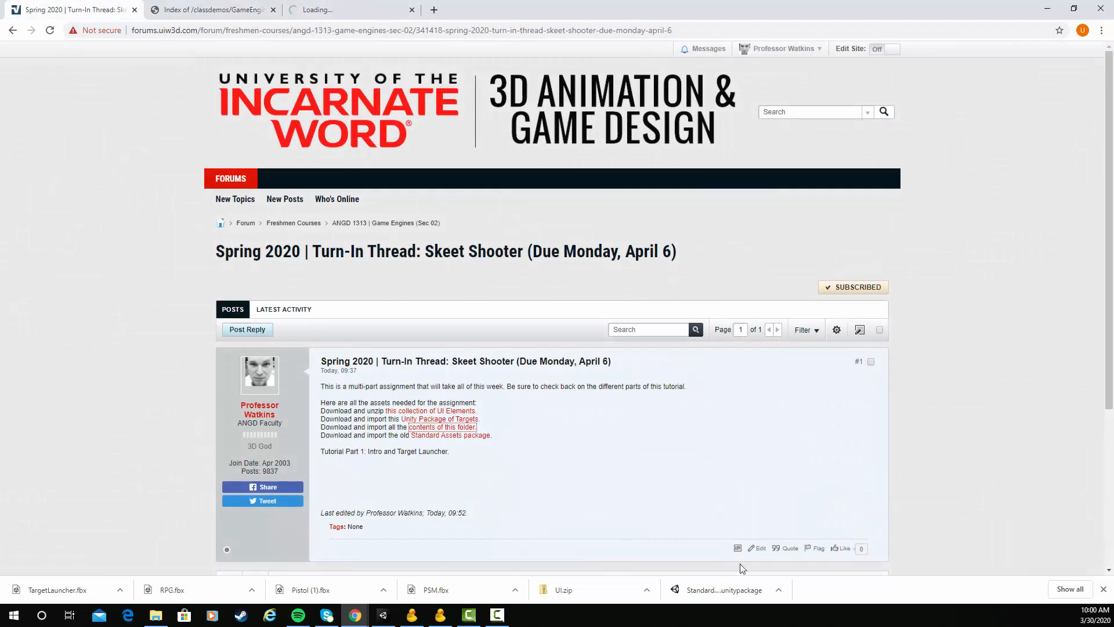
# Show the downloaded Standard Assets package in its folder and move the File Explorer window aside
pyautogui.click(779, 592)
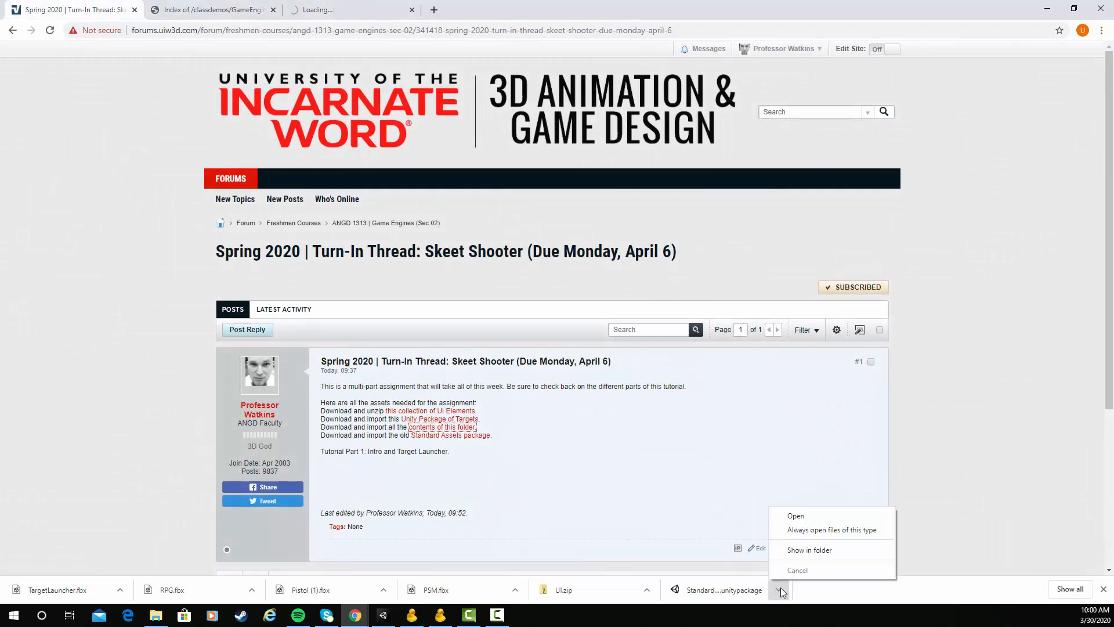
pyautogui.click(801, 552)
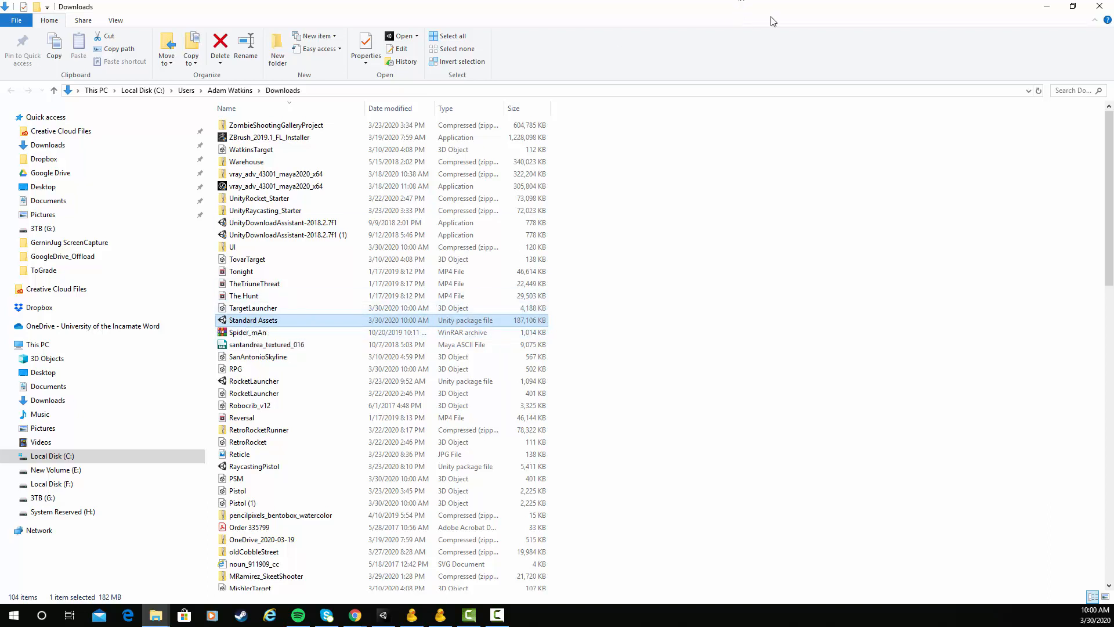
pyautogui.moveTo(771, 11); pyautogui.dragTo(0, 164)
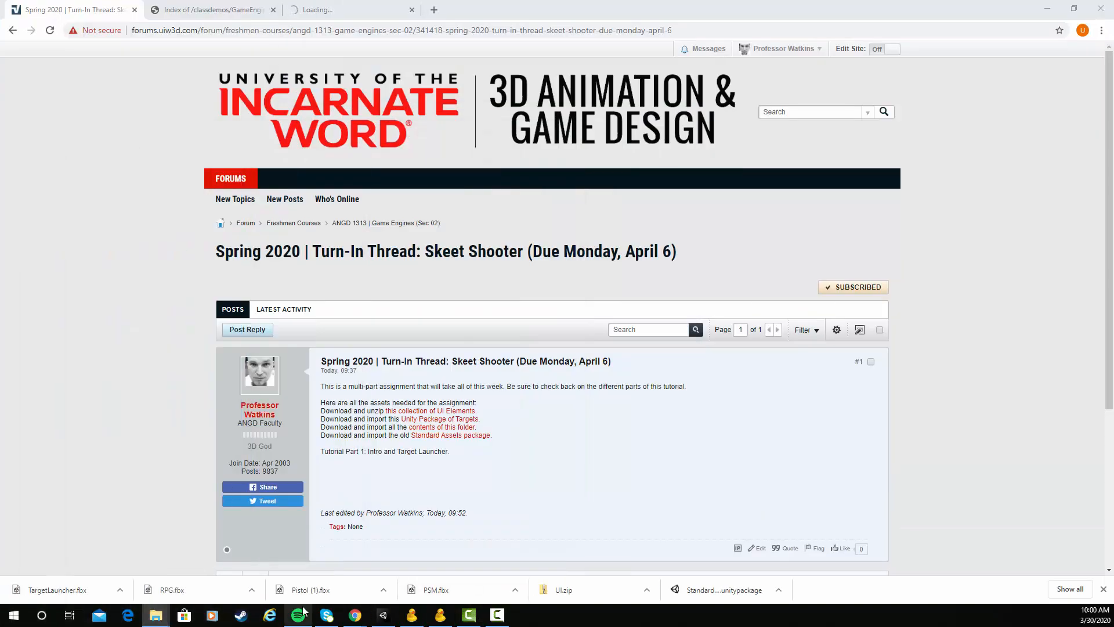
# Switch to Unity, show the Scene view and import the Standard Assets custom package from the Downloads folder
pyautogui.click(383, 615)
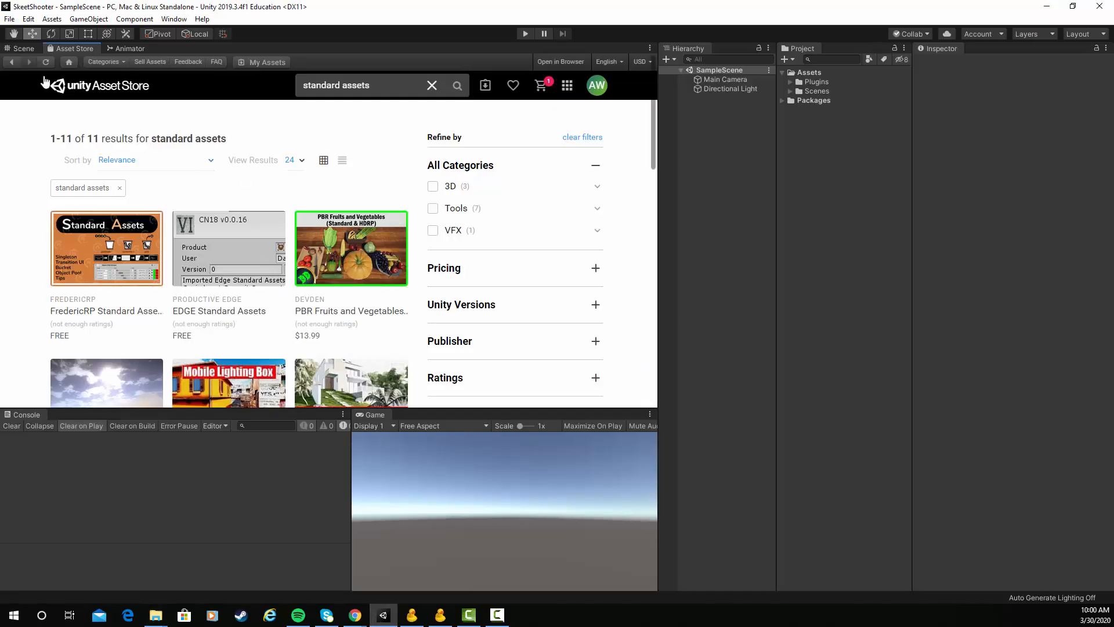
pyautogui.click(23, 48)
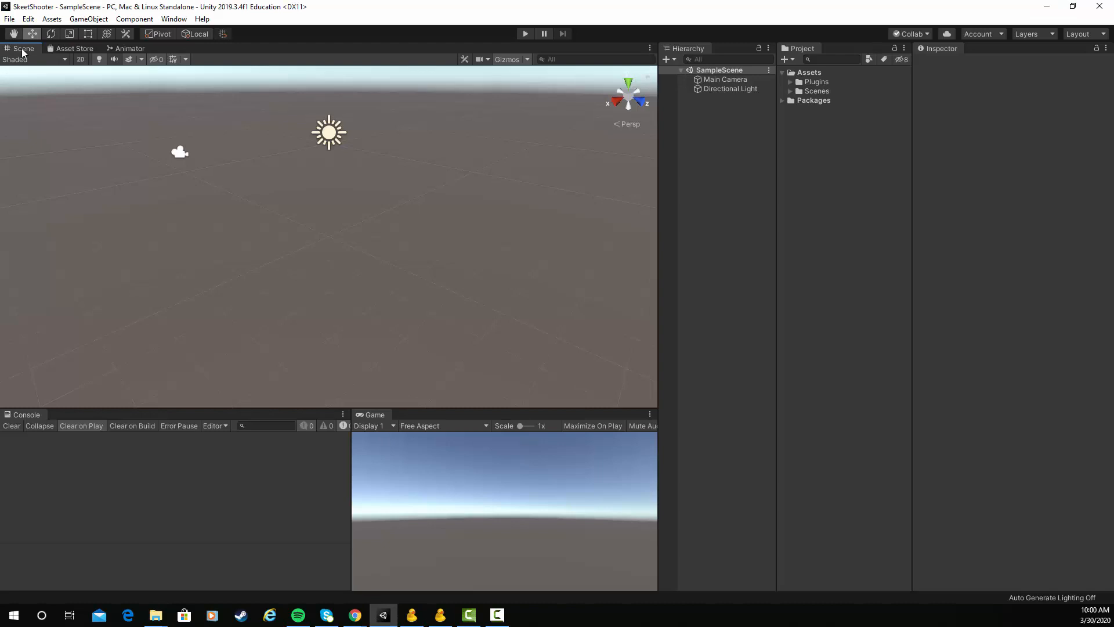
pyautogui.click(52, 19)
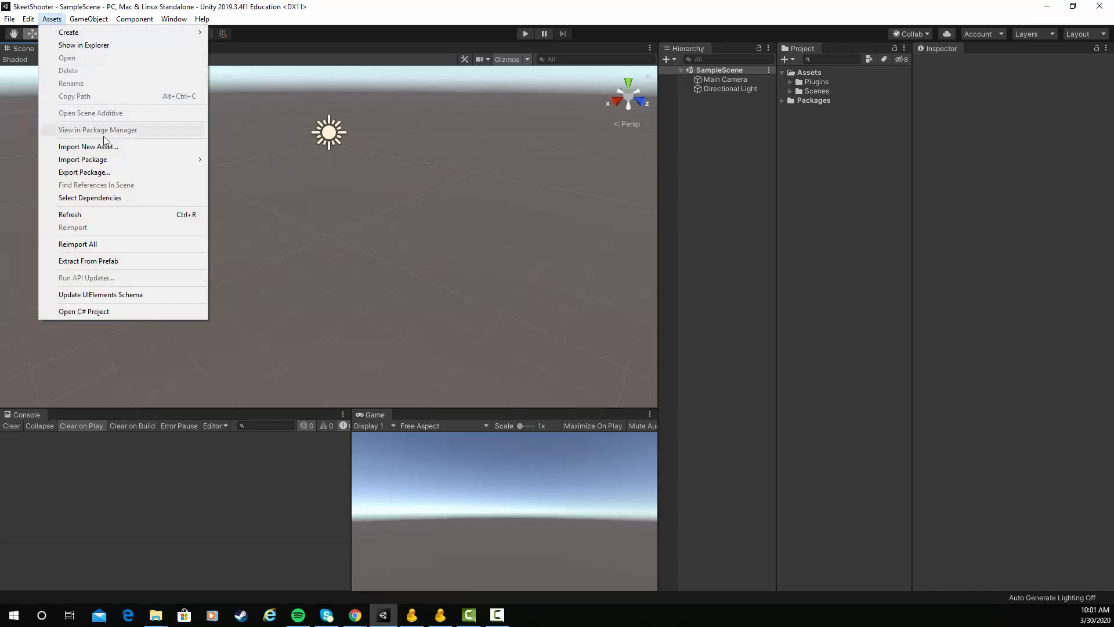
pyautogui.moveTo(169, 159)
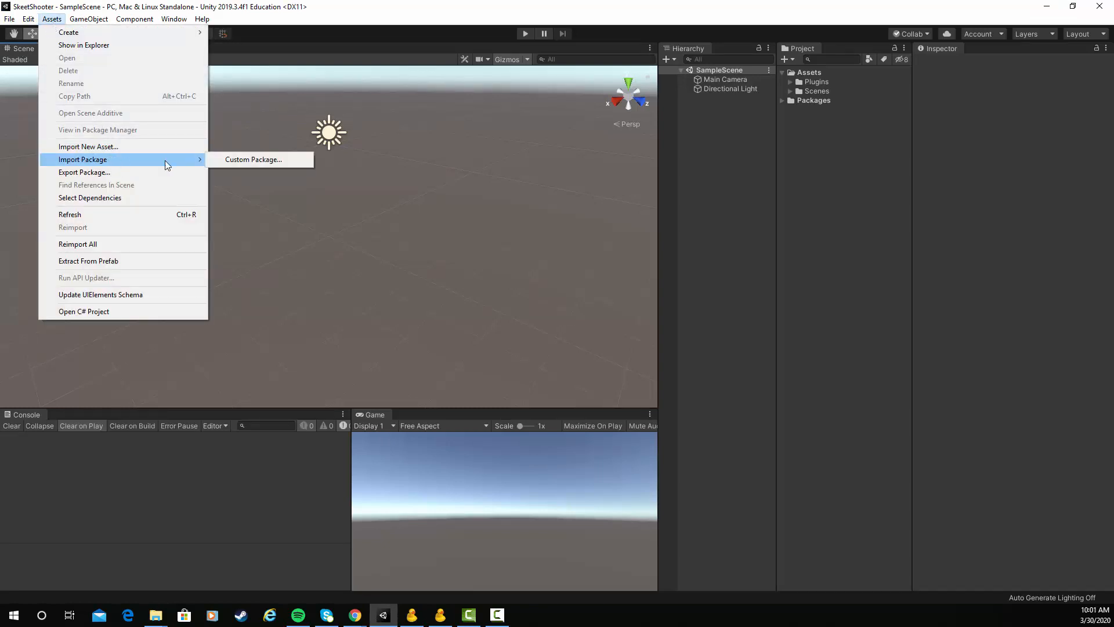
pyautogui.click(249, 160)
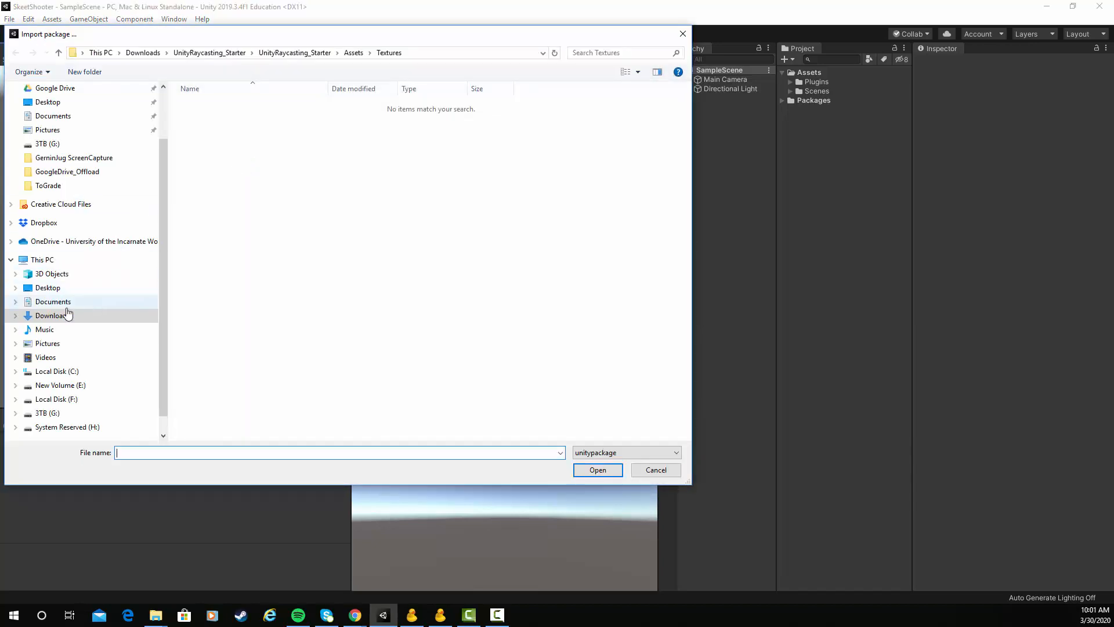
pyautogui.click(44, 316)
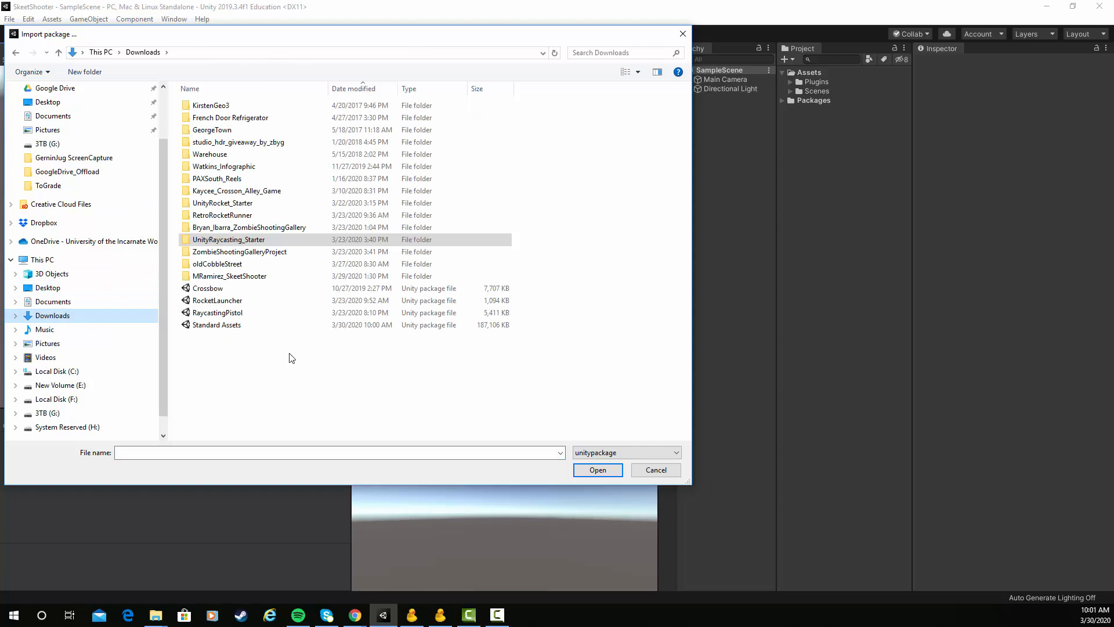
pyautogui.doubleClick(216, 325)
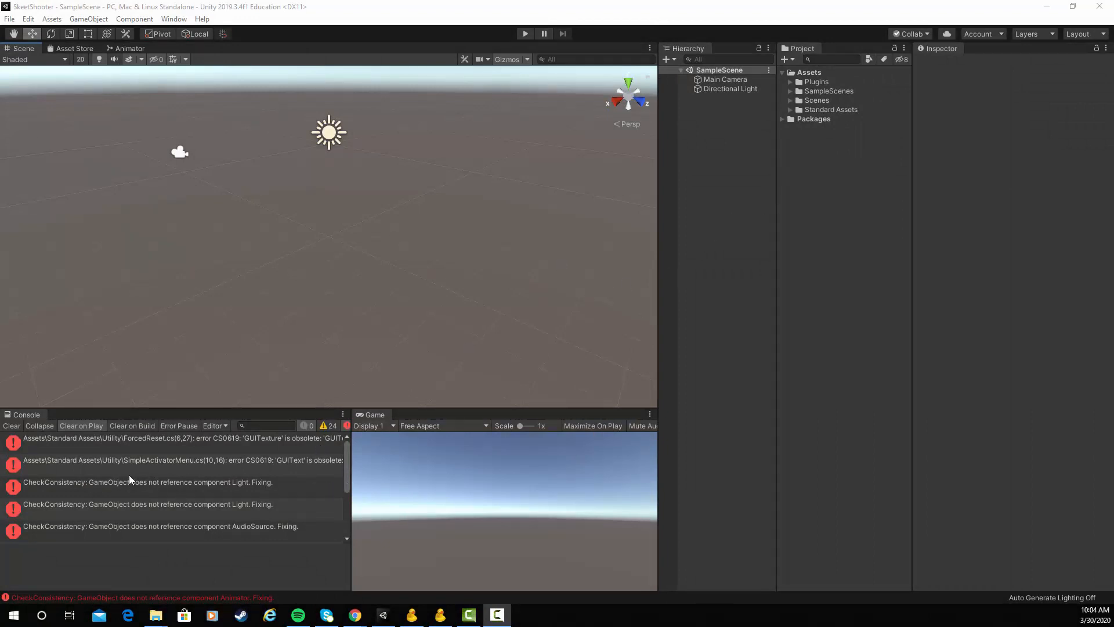
# Clear the console and delete the ForcedReset script behind the obsolete GUITexture error from Standard Assets/Utility
pyautogui.click(12, 426)
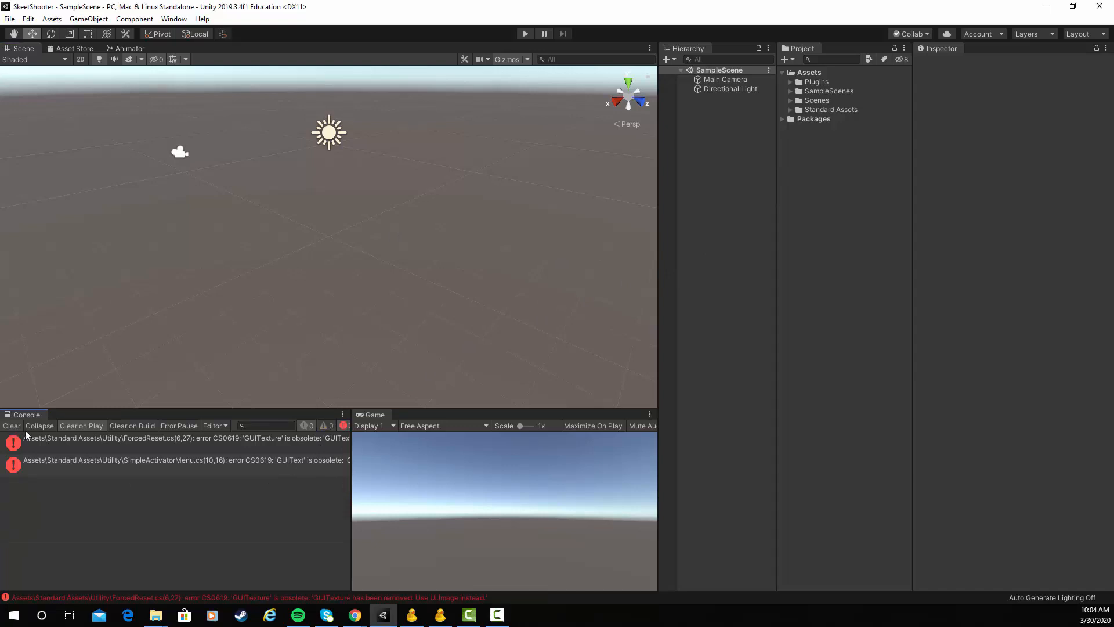
pyautogui.click(89, 442)
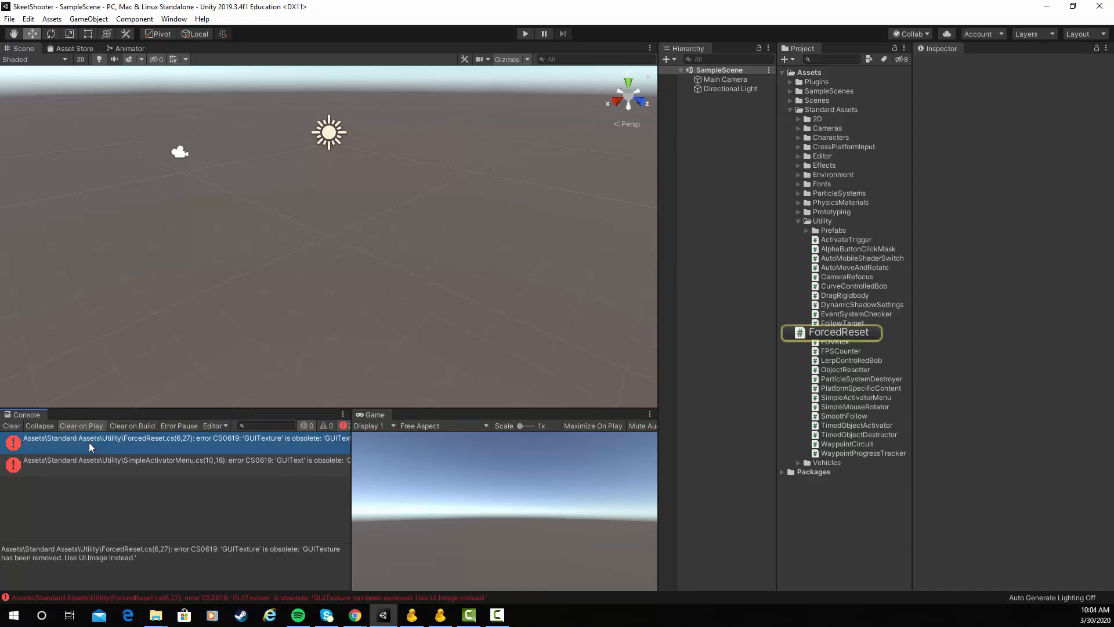
pyautogui.click(840, 331)
pyautogui.press('Delete')
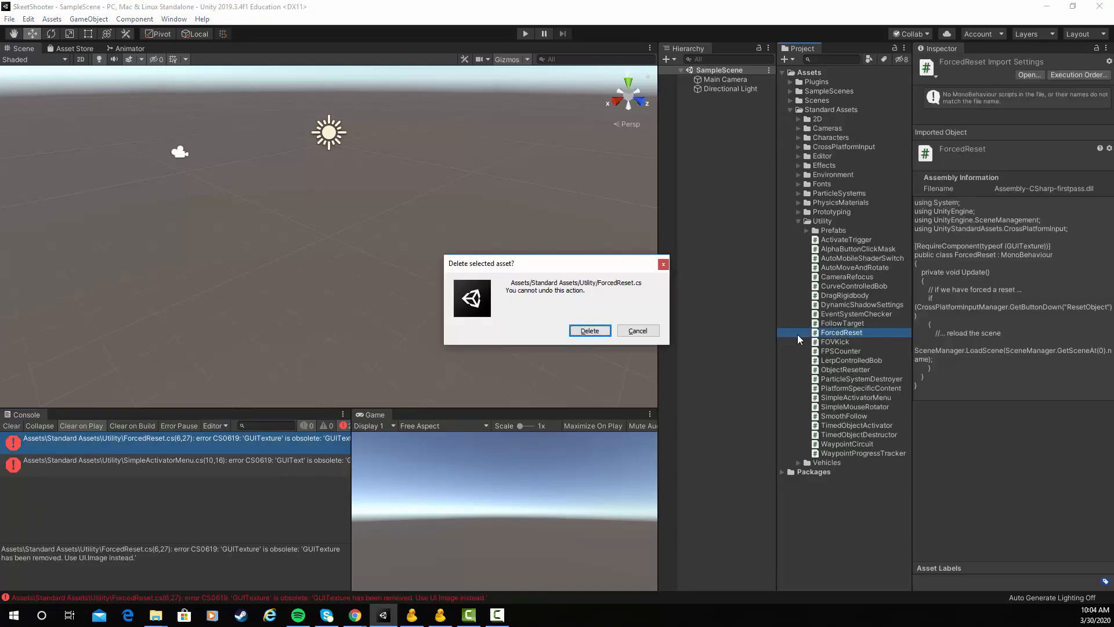
pyautogui.click(583, 329)
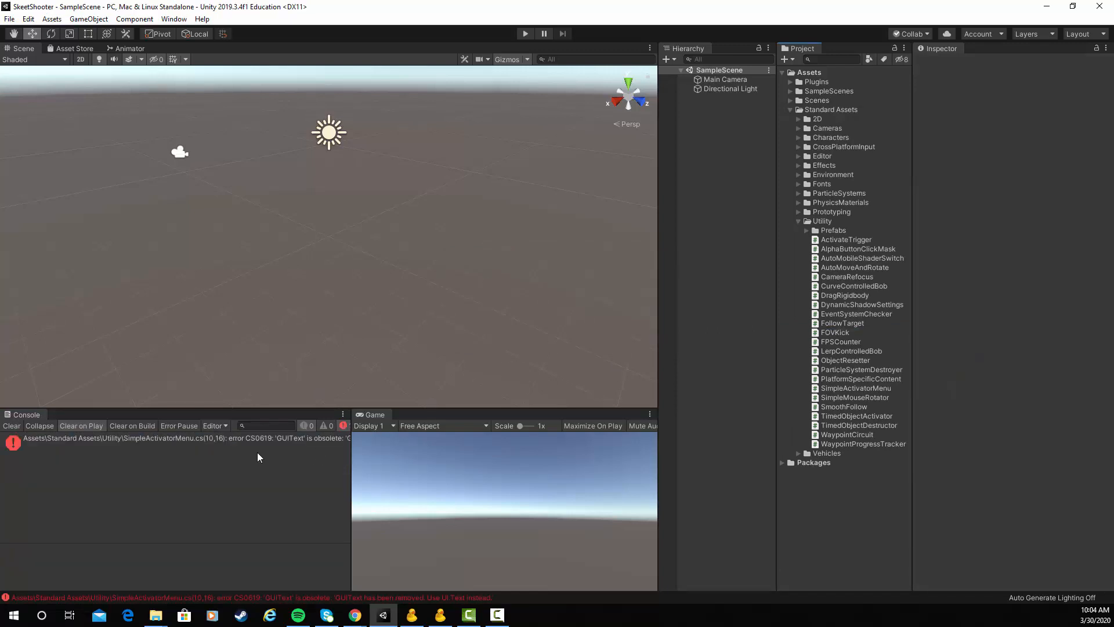
# Delete the SimpleActivatorMenu script behind the obsolete GUIText error, clear the console and collapse the Standard Assets folder
pyautogui.click(243, 437)
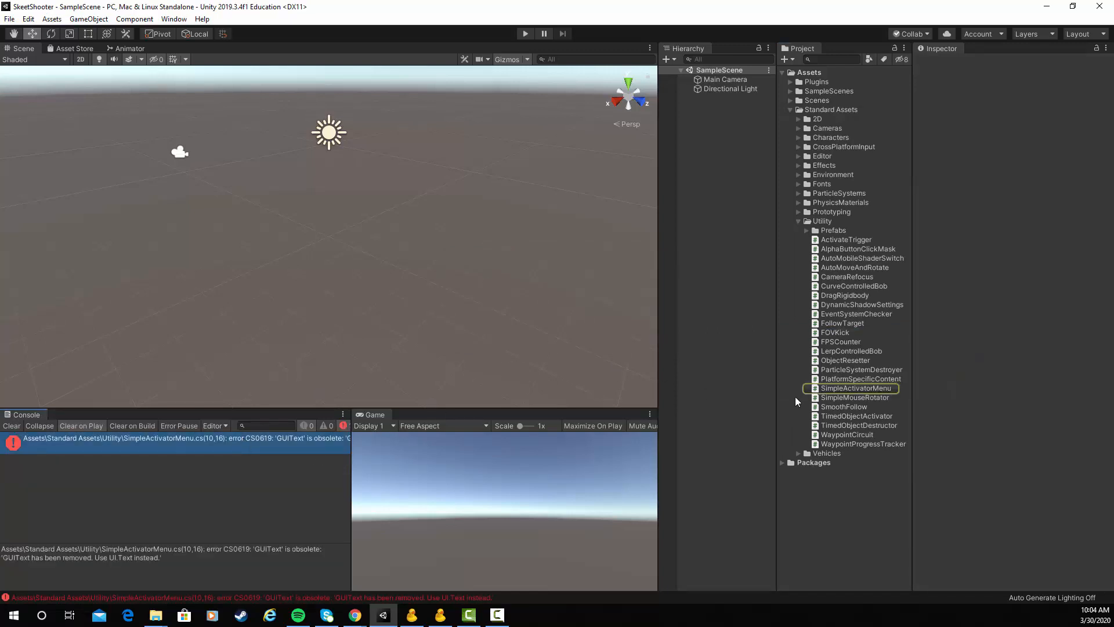
pyautogui.click(834, 387)
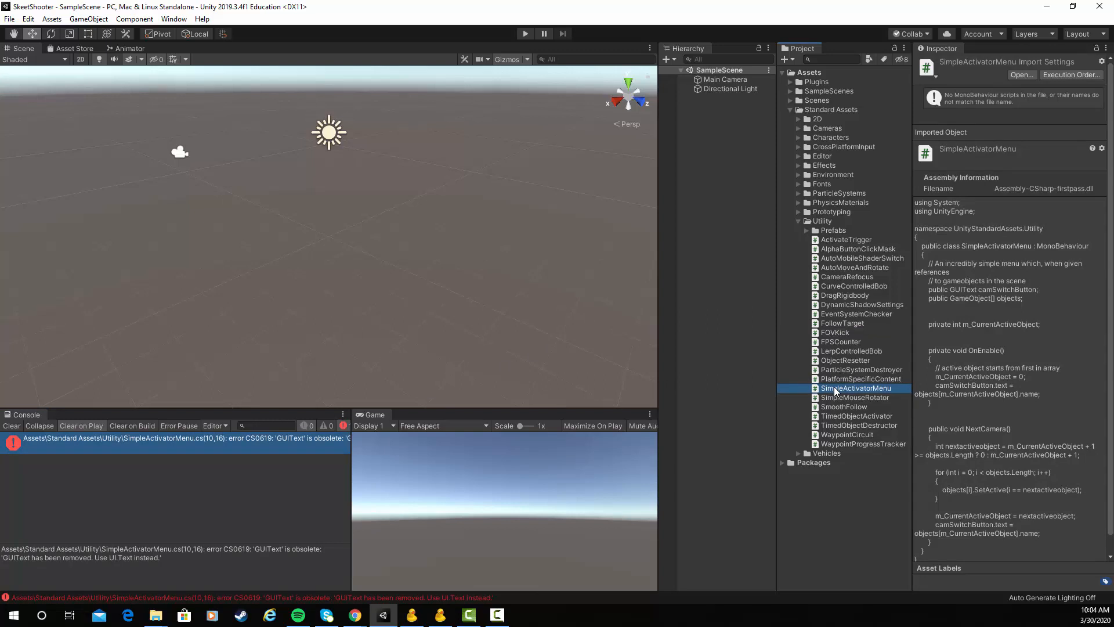
pyautogui.press('Delete')
pyautogui.click(590, 330)
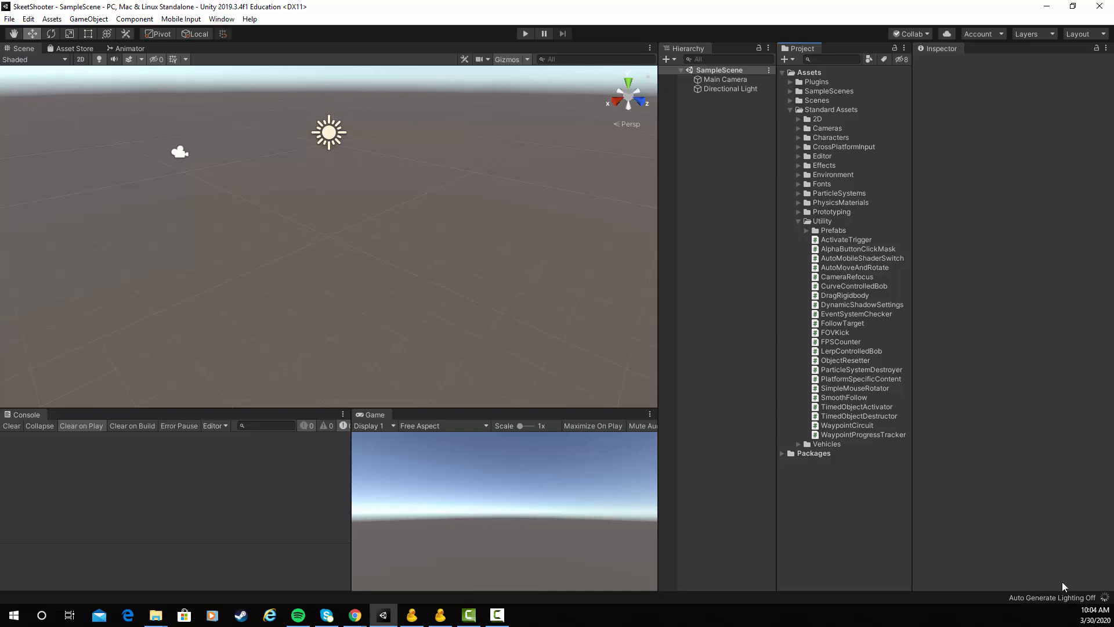
pyautogui.click(12, 426)
pyautogui.click(790, 110)
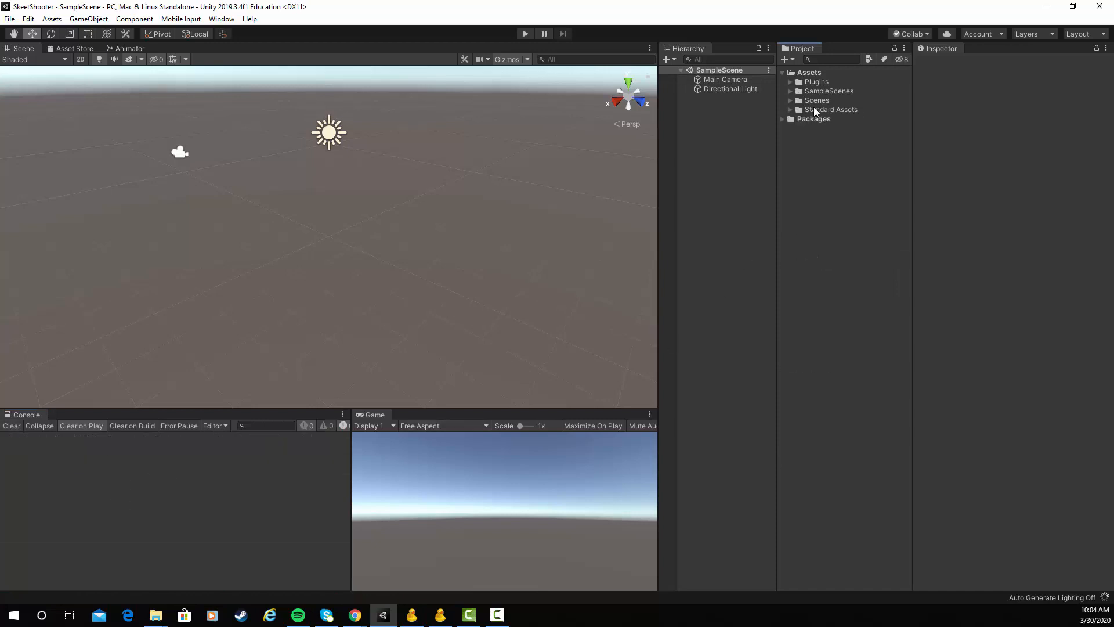
# Look inside the Plugins folder and clear the console
pyautogui.click(791, 81)
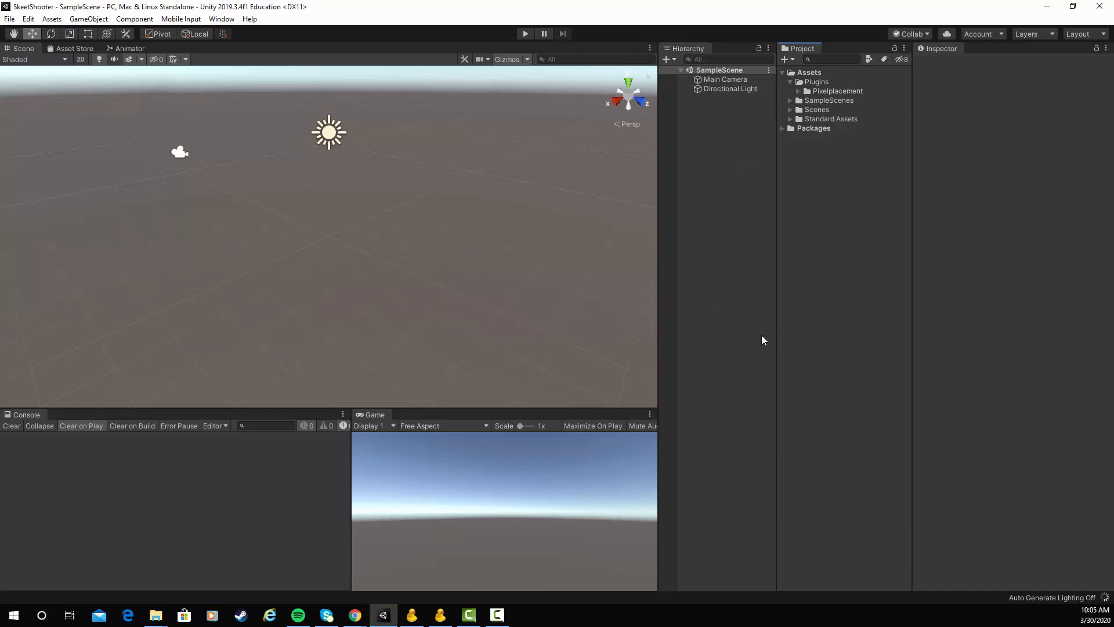
pyautogui.click(12, 426)
pyautogui.click(791, 83)
# Import the FreeLowPolygonAnimal custom package from the Downloads folder with all of its items
pyautogui.click(52, 18)
pyautogui.moveTo(81, 162)
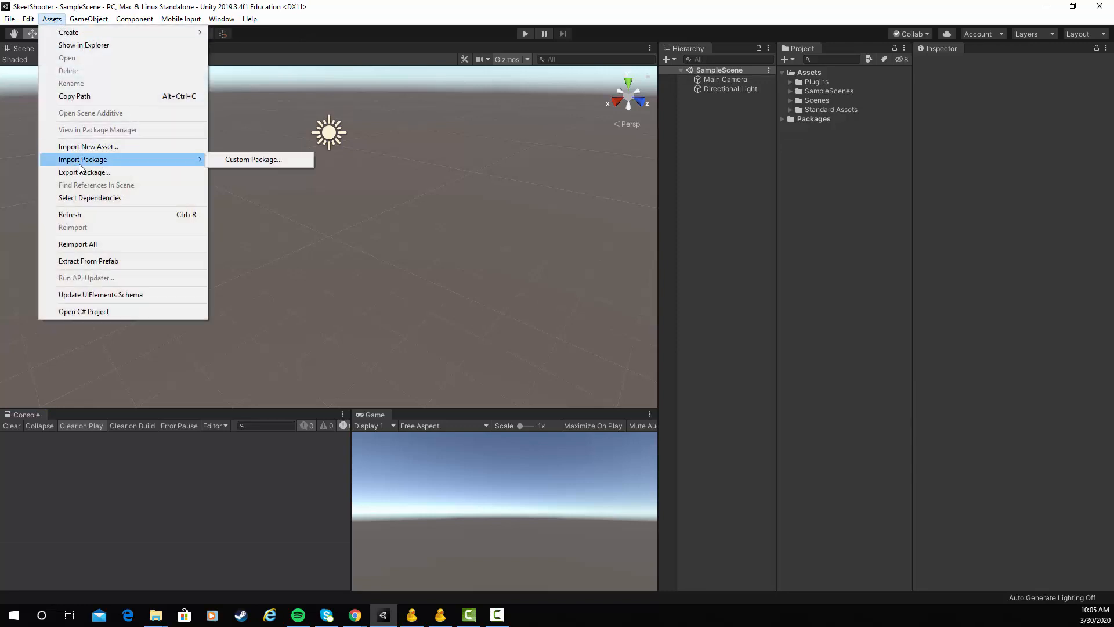
pyautogui.click(250, 159)
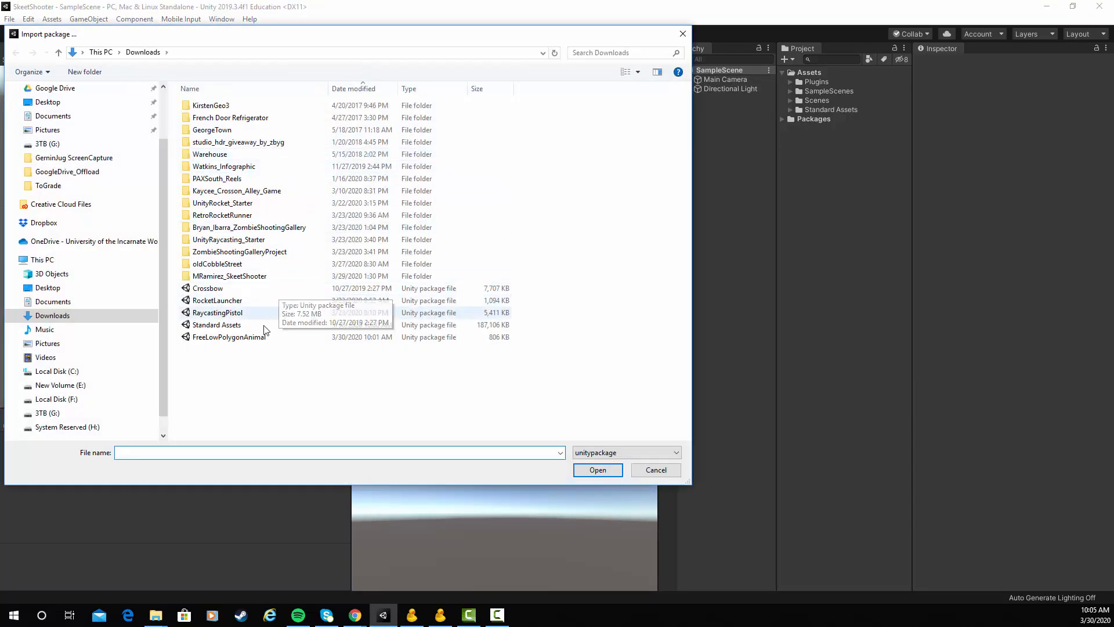
pyautogui.click(229, 337)
pyautogui.doubleClick(230, 338)
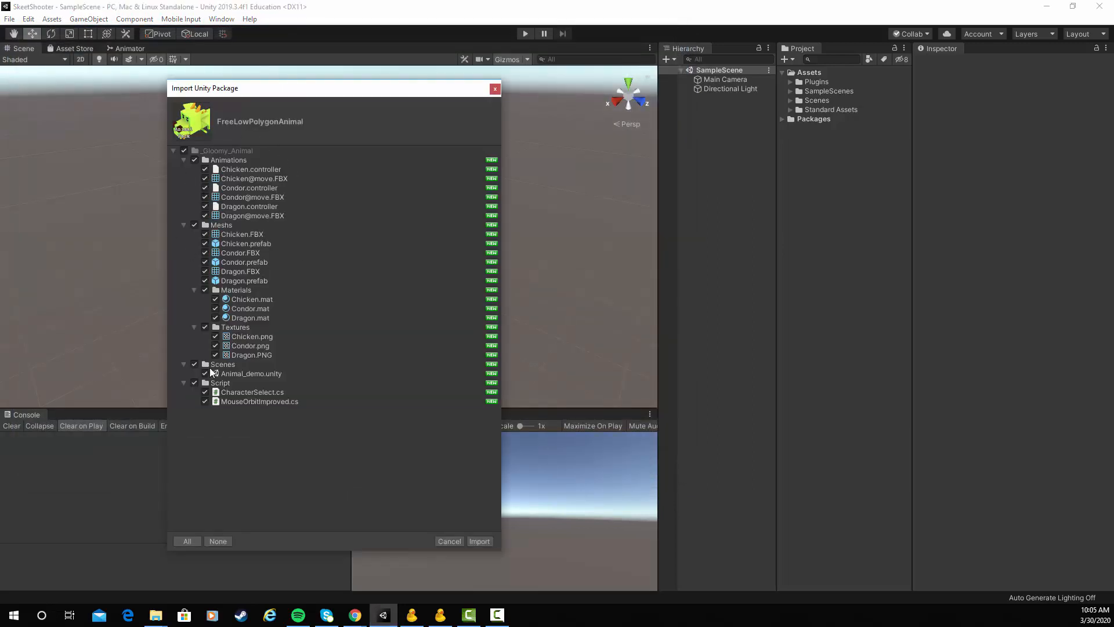
pyautogui.click(478, 540)
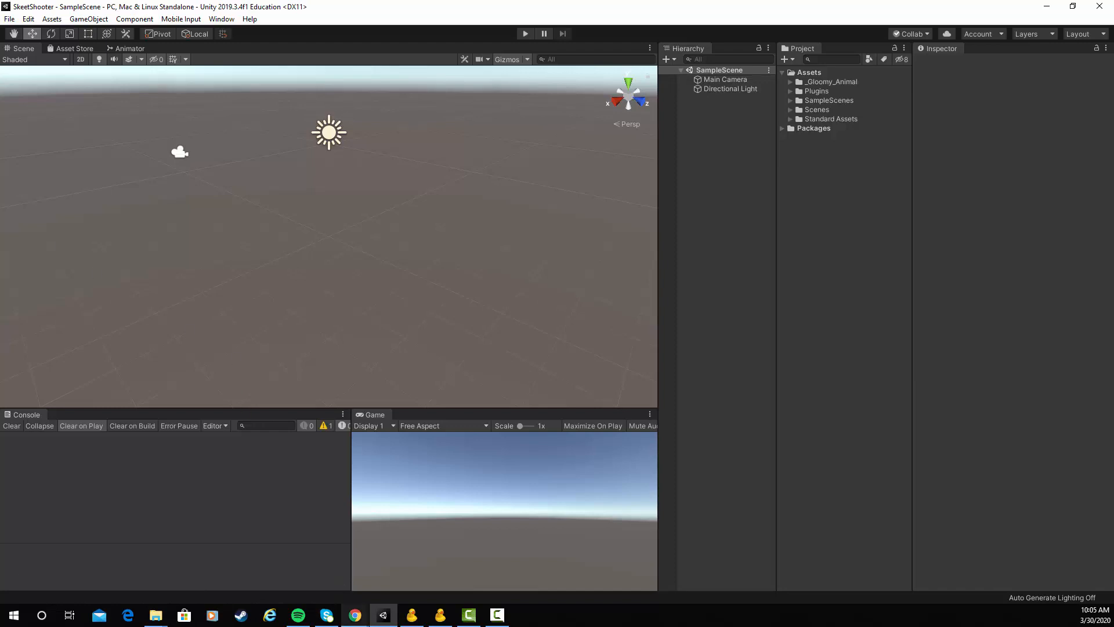
# Switch to Chrome, shrink its window, and bring the downloaded PSM, Pistol (1), RPG and TargetLauncher FBX files into the Unity project's Assets
pyautogui.moveTo(351, 617)
pyautogui.click(433, 567)
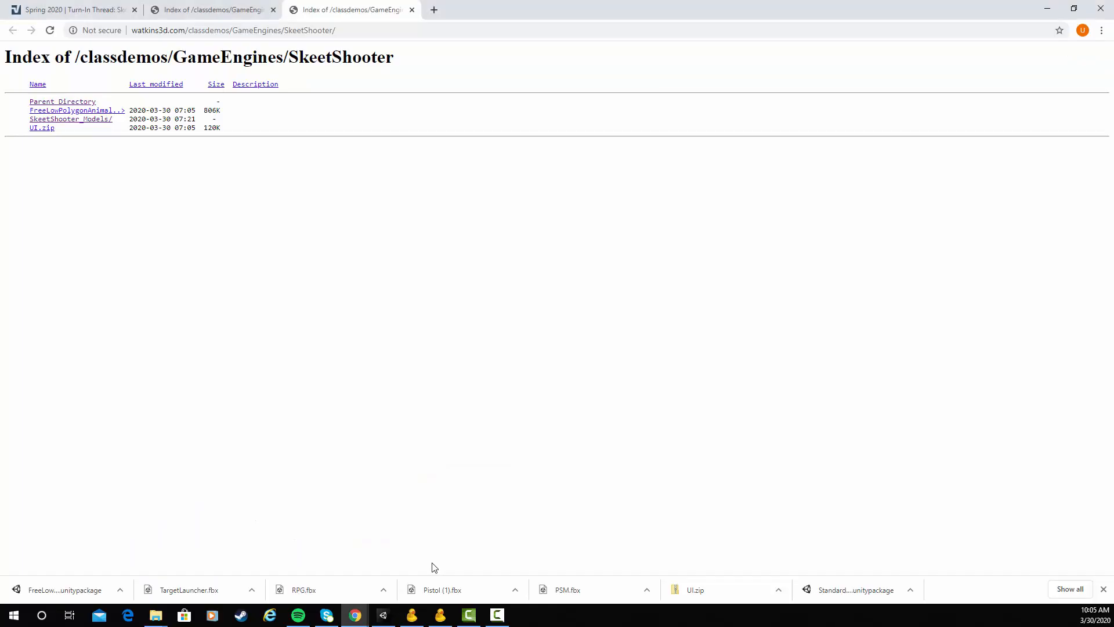
pyautogui.moveTo(655, 12); pyautogui.dragTo(389, 22)
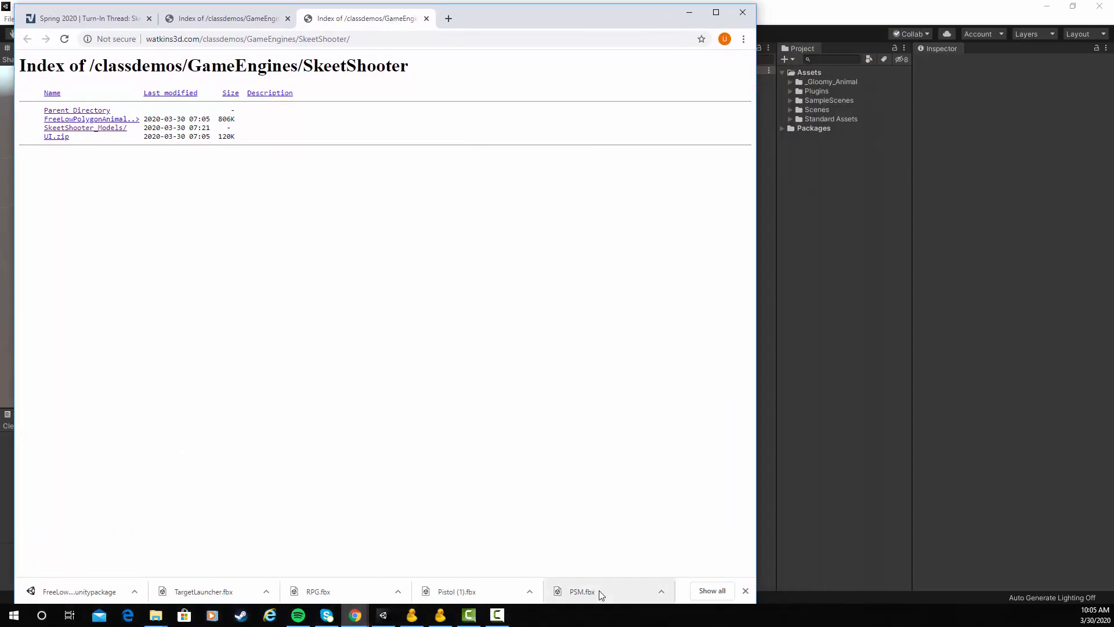
pyautogui.moveTo(582, 591); pyautogui.dragTo(841, 252)
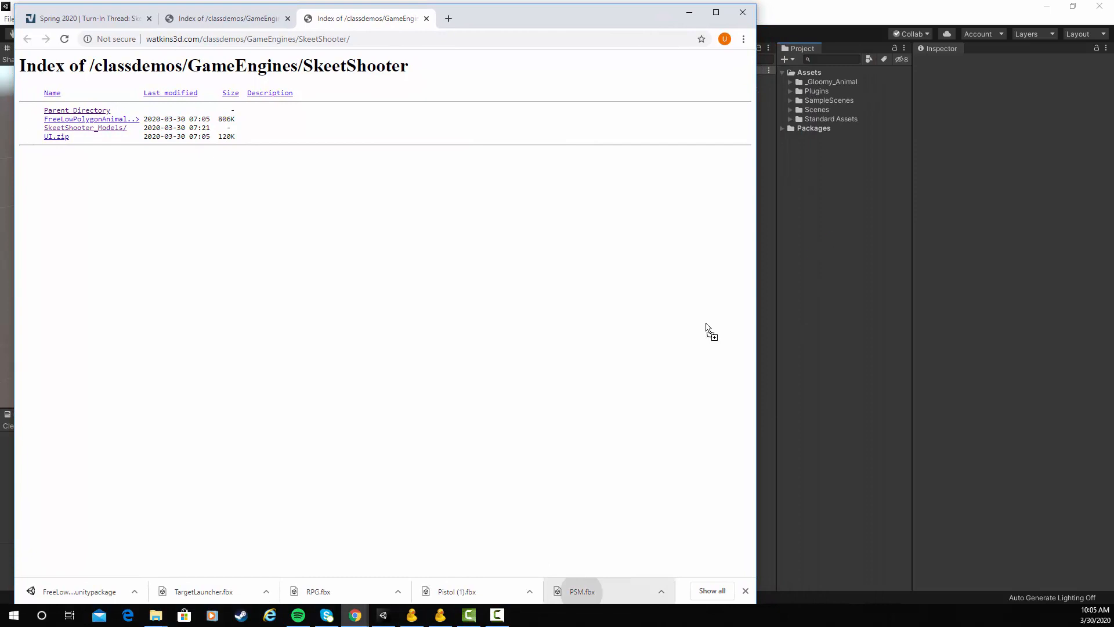
pyautogui.moveTo(455, 595); pyautogui.dragTo(824, 256)
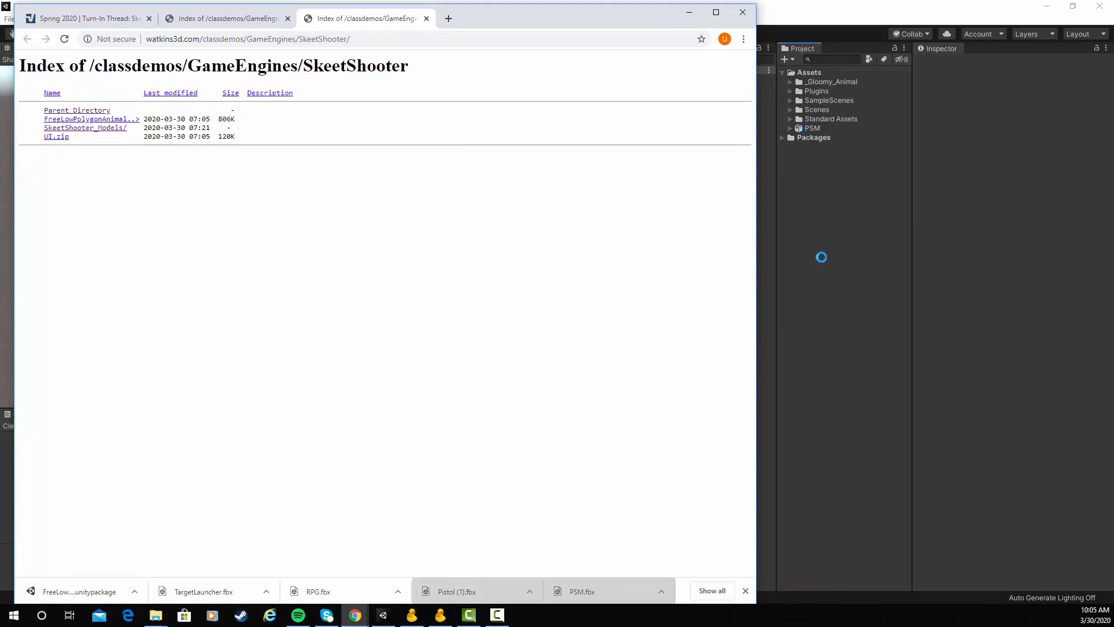
pyautogui.moveTo(324, 590); pyautogui.dragTo(846, 262)
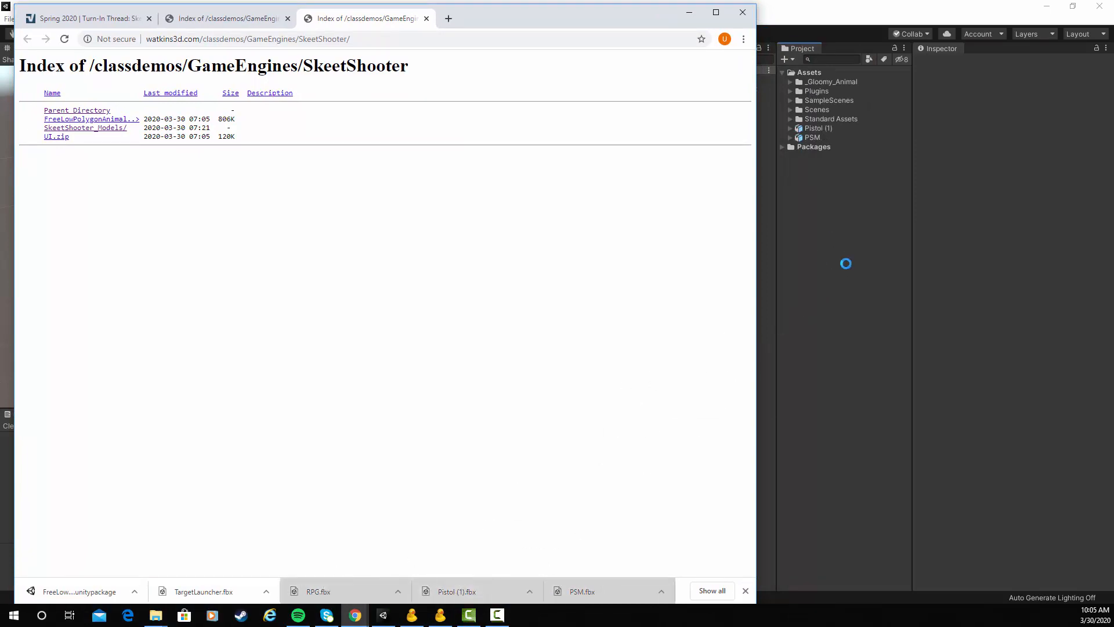
pyautogui.moveTo(196, 598); pyautogui.dragTo(830, 247)
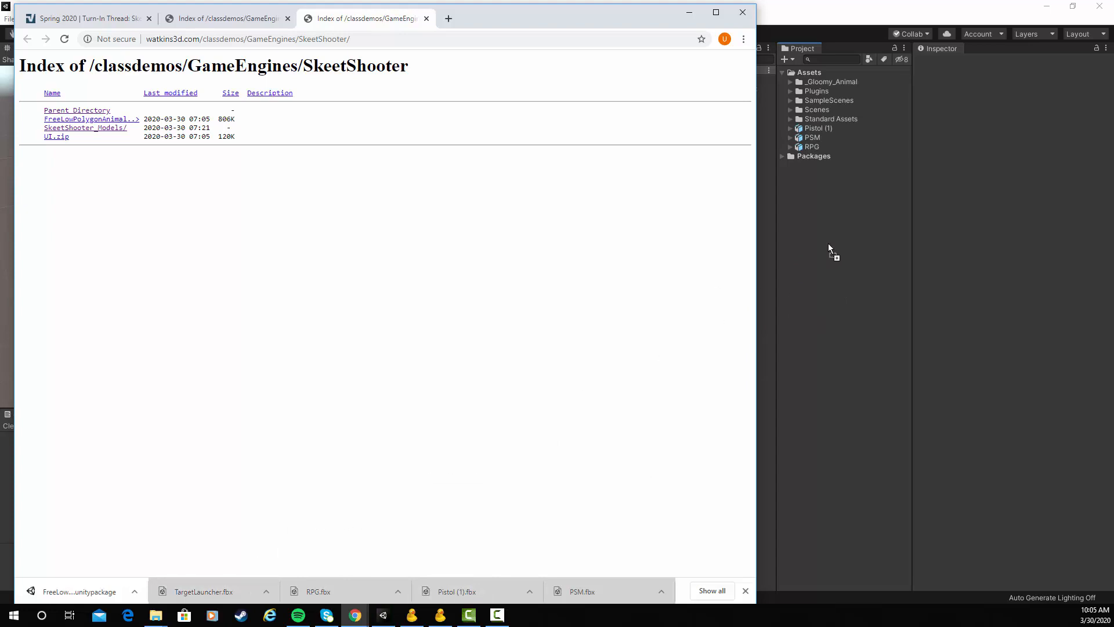
pyautogui.click(841, 409)
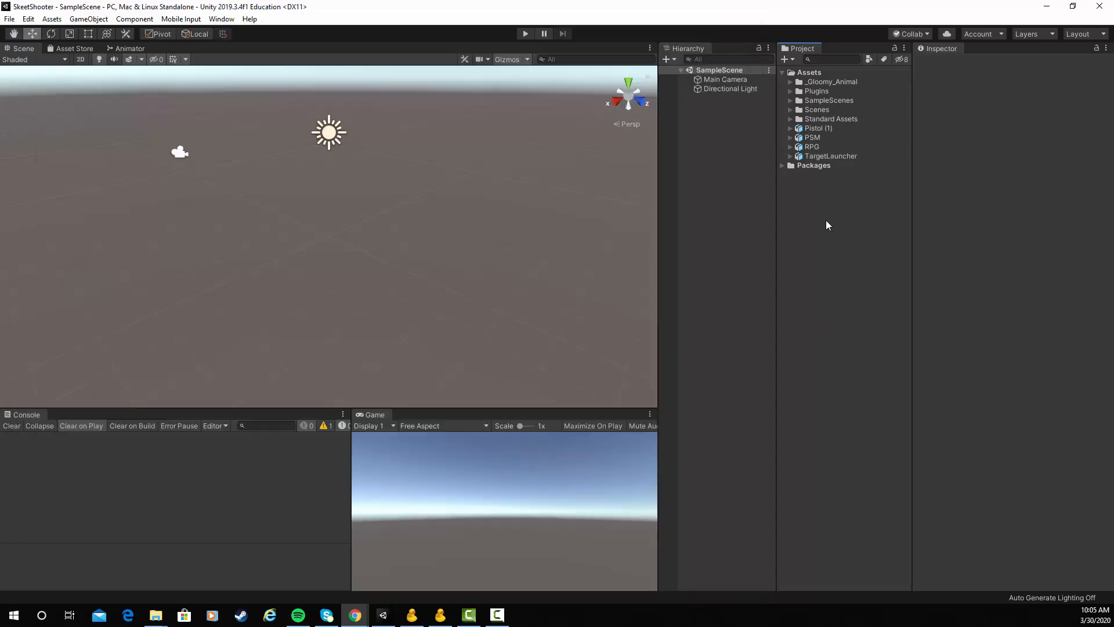
# Rename the Pistol (1) model in the Assets folder as Pistol
pyautogui.click(826, 129)
pyautogui.click(824, 126)
pyautogui.press('Right')
pyautogui.press('BackSpace')
pyautogui.press('BackSpace')
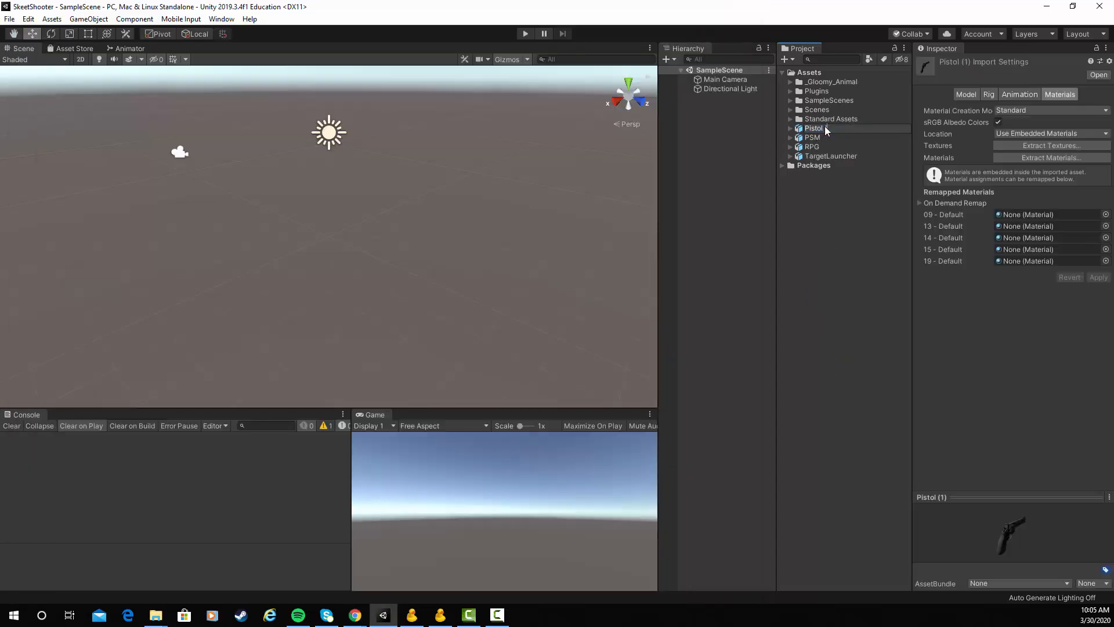
pyautogui.press('Return')
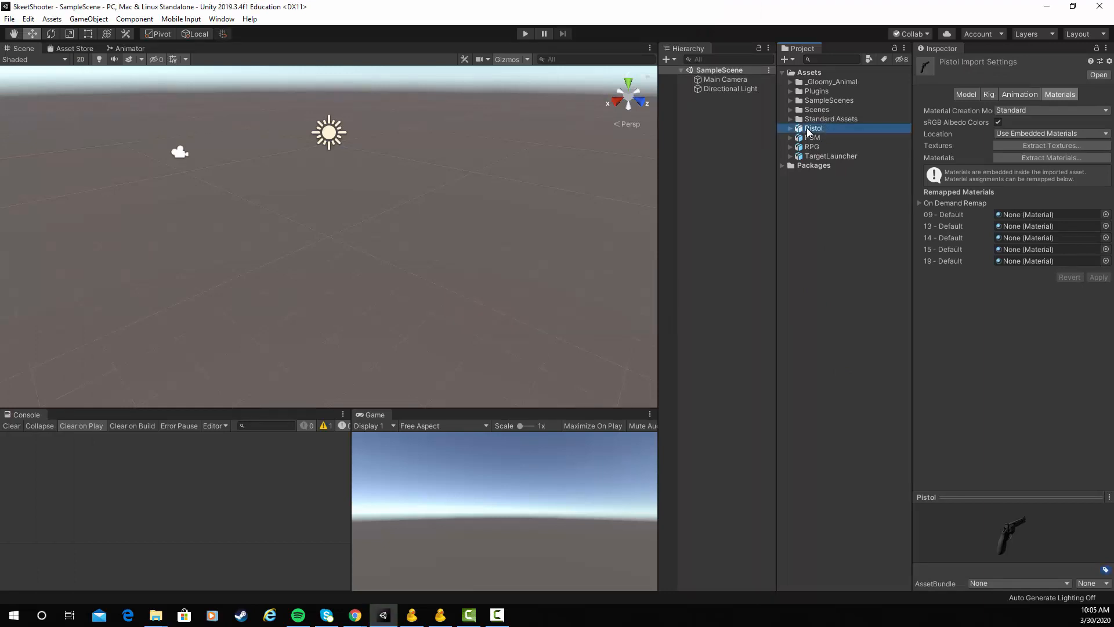
# Extract the Pistol model's textures into a new Assets subfolder named Textures
pyautogui.click(1045, 145)
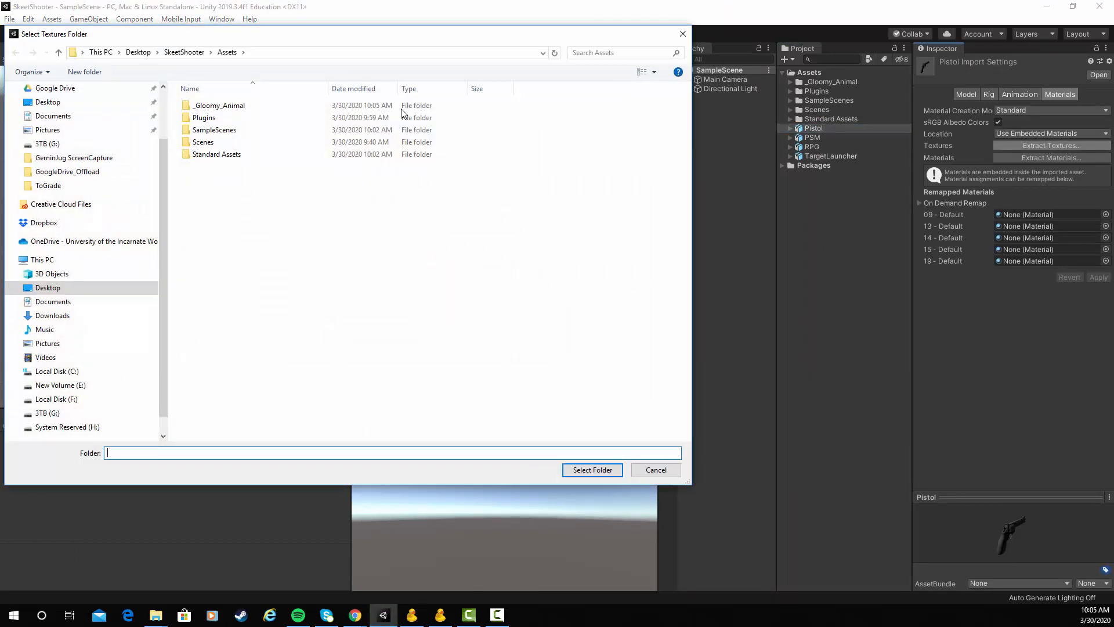
pyautogui.click(92, 75)
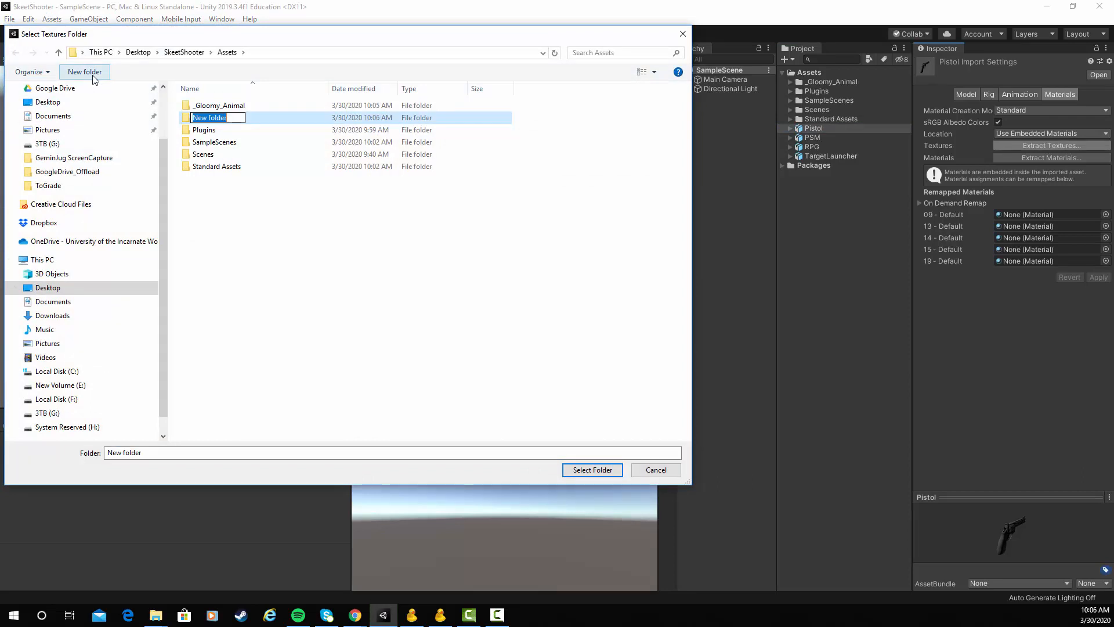
pyautogui.write('Textures')
pyautogui.press('Return')
pyautogui.doubleClick(206, 167)
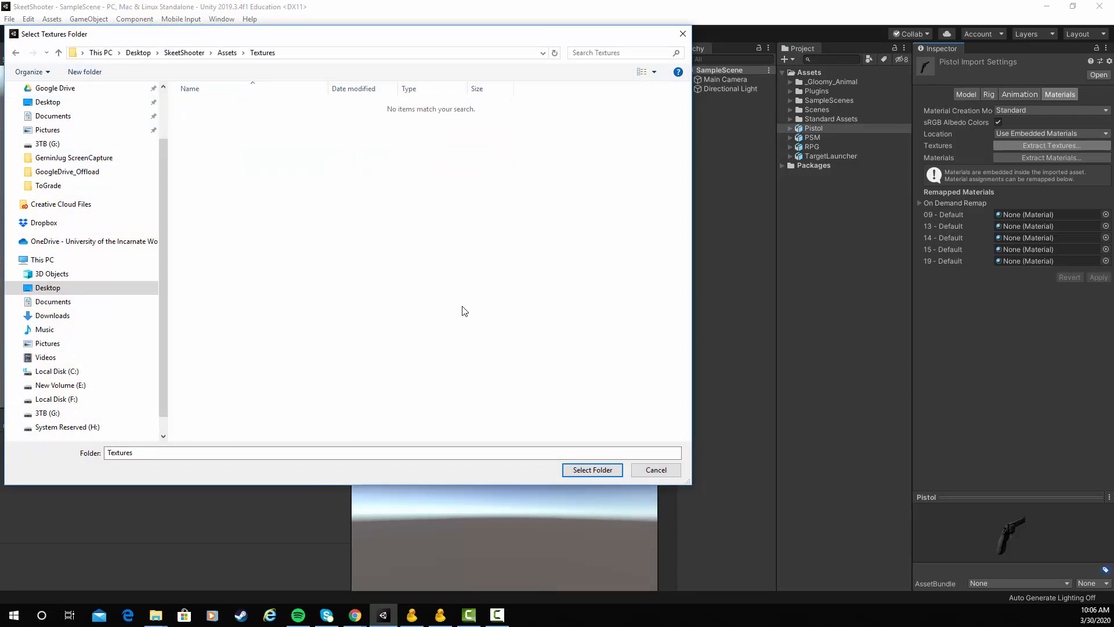
pyautogui.click(592, 469)
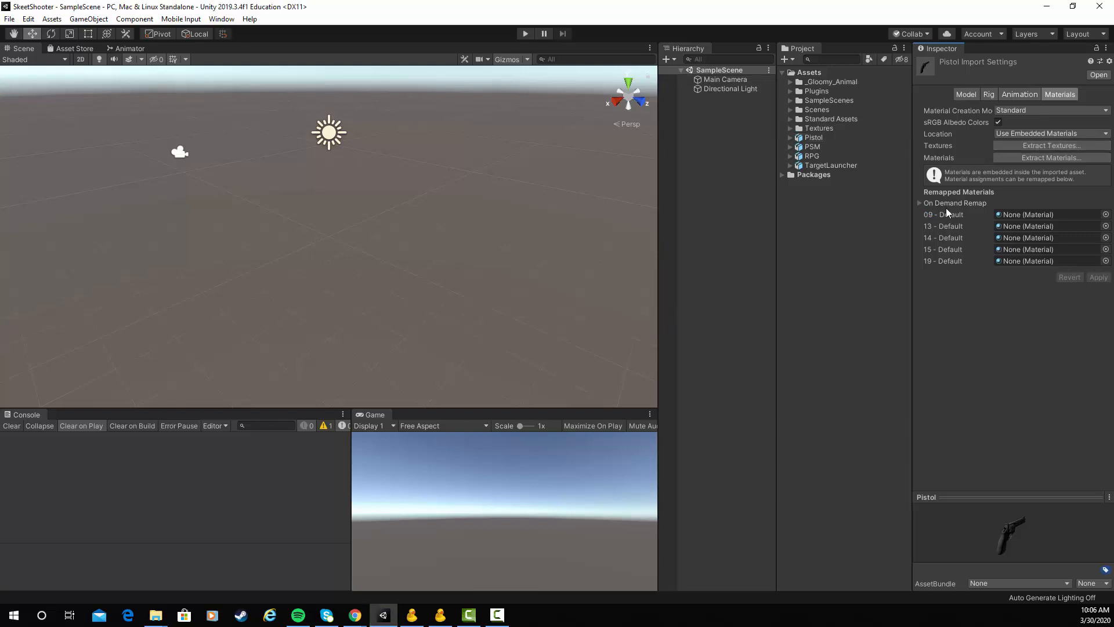
# Extract the Pistol model's materials into the Textures folder
pyautogui.click(1037, 157)
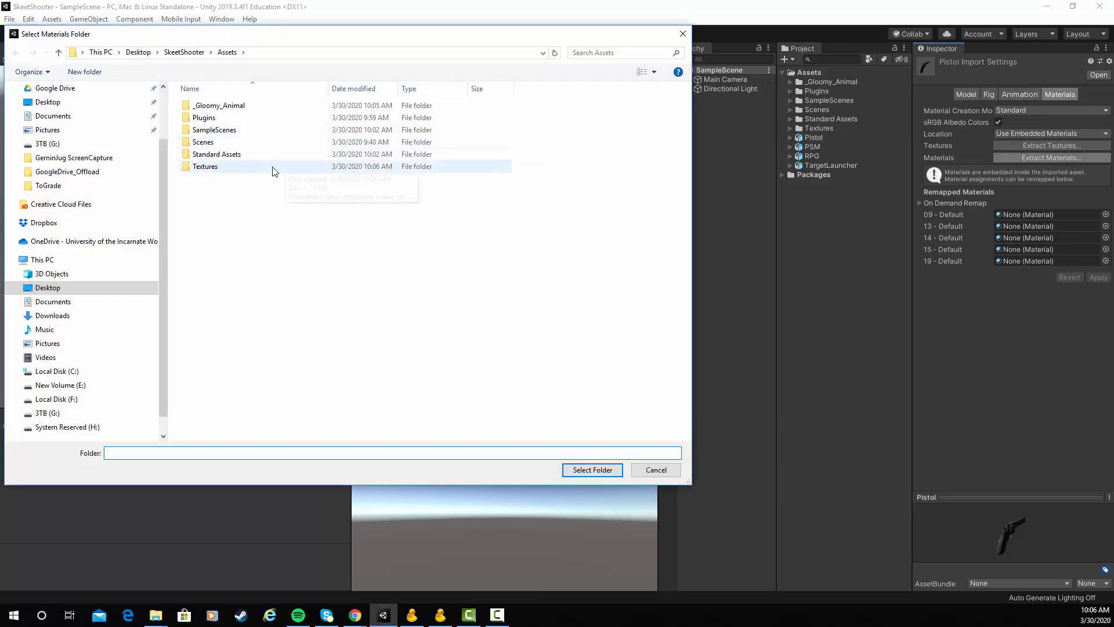
pyautogui.doubleClick(206, 167)
pyautogui.click(592, 469)
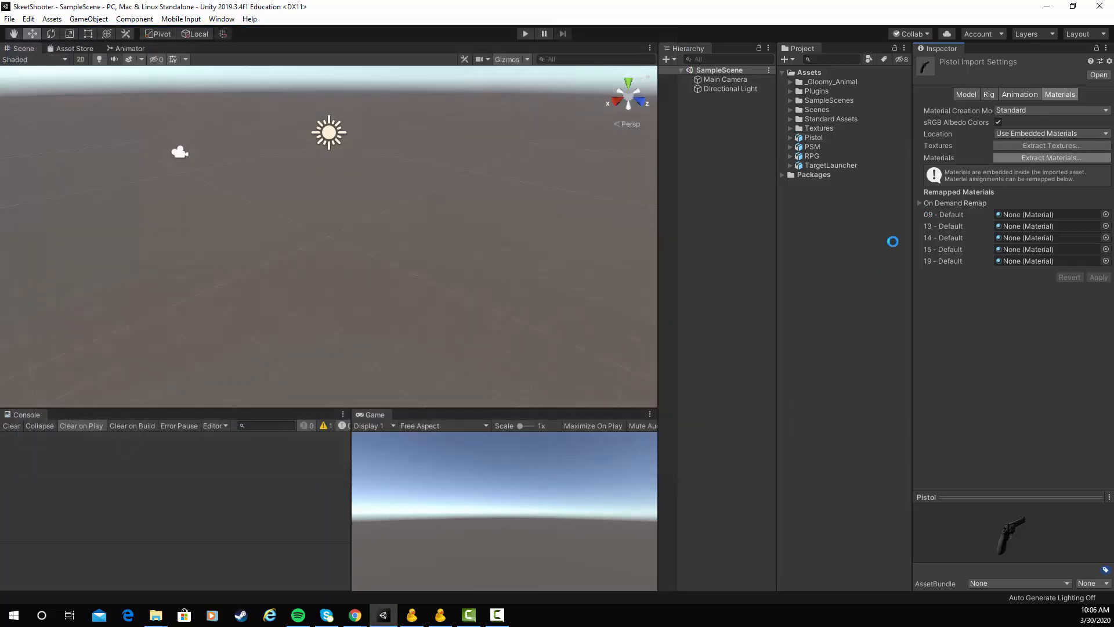
# Extract the PSM model's textures and materials into the Textures folder in Assets
pyautogui.click(814, 147)
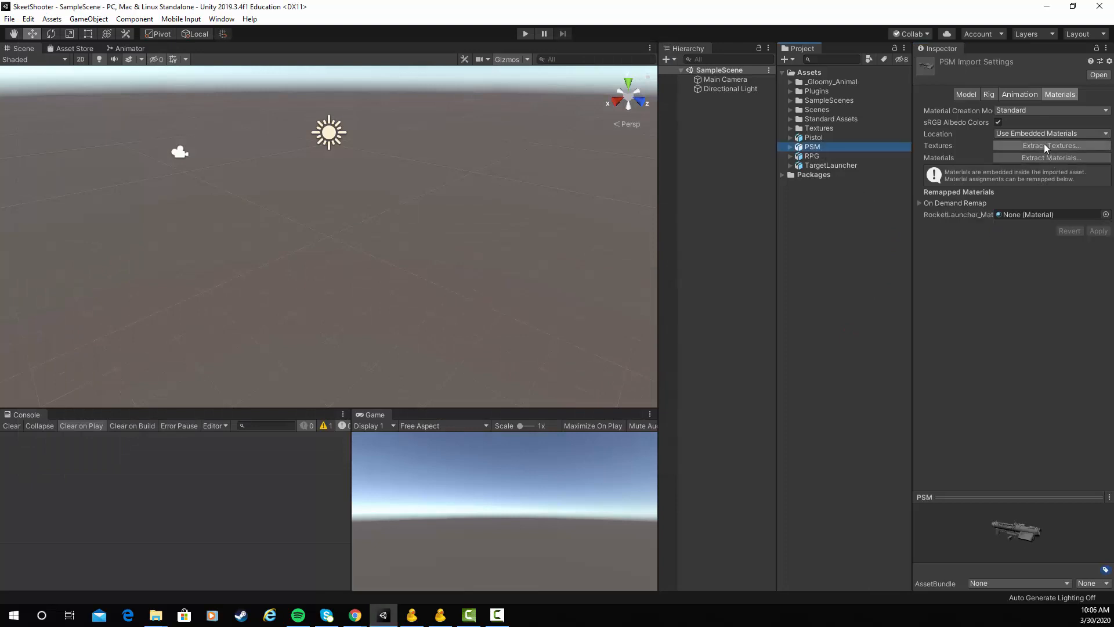
pyautogui.click(1052, 145)
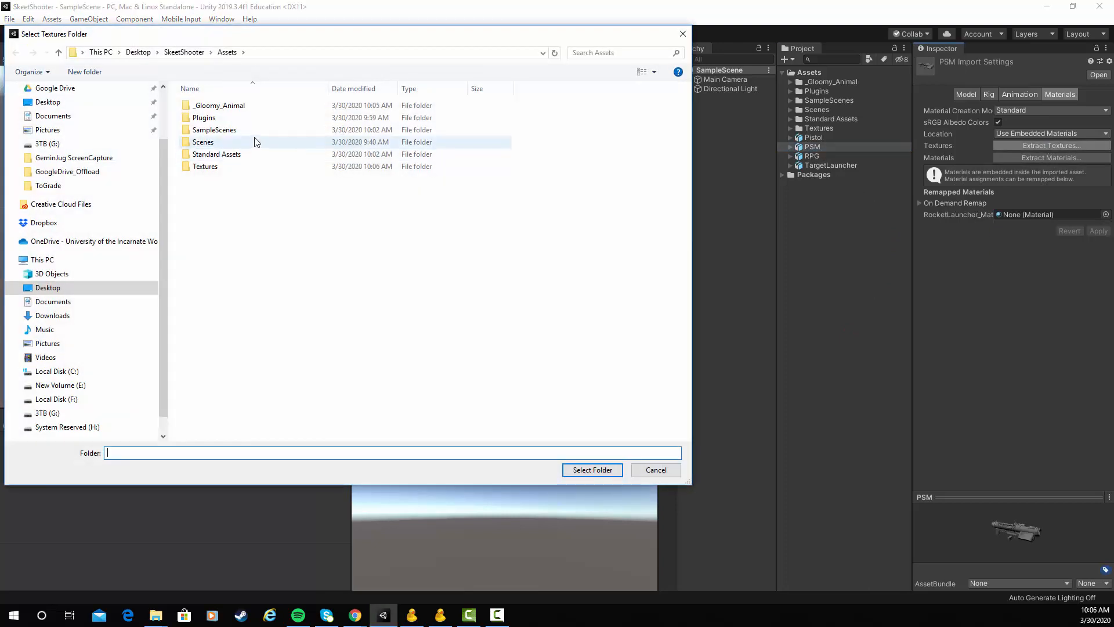
pyautogui.doubleClick(210, 166)
pyautogui.click(592, 469)
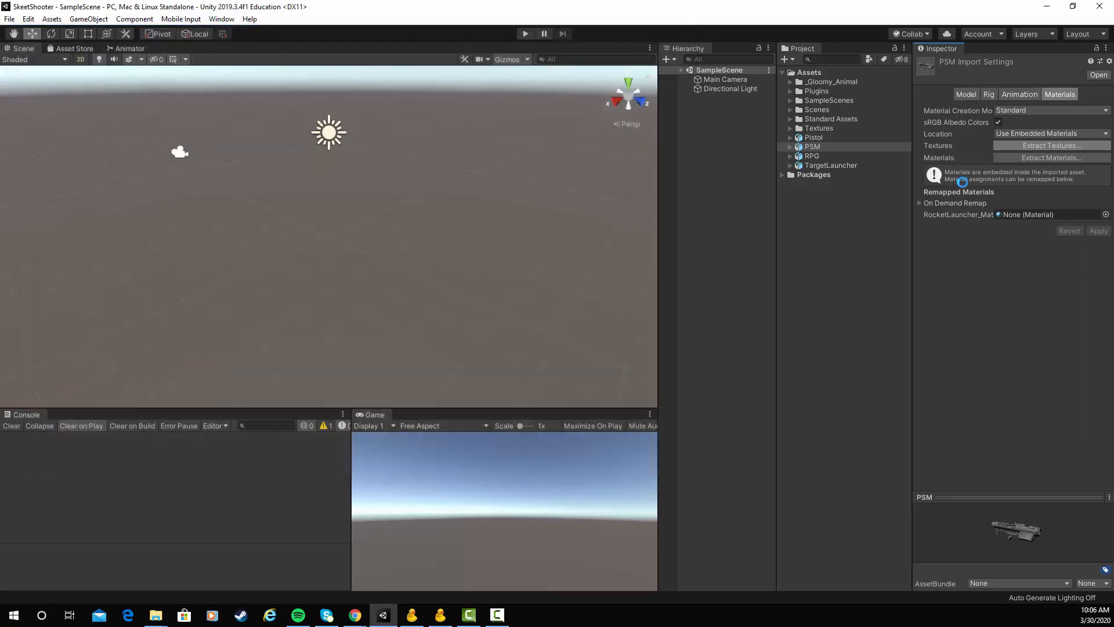
pyautogui.click(1033, 159)
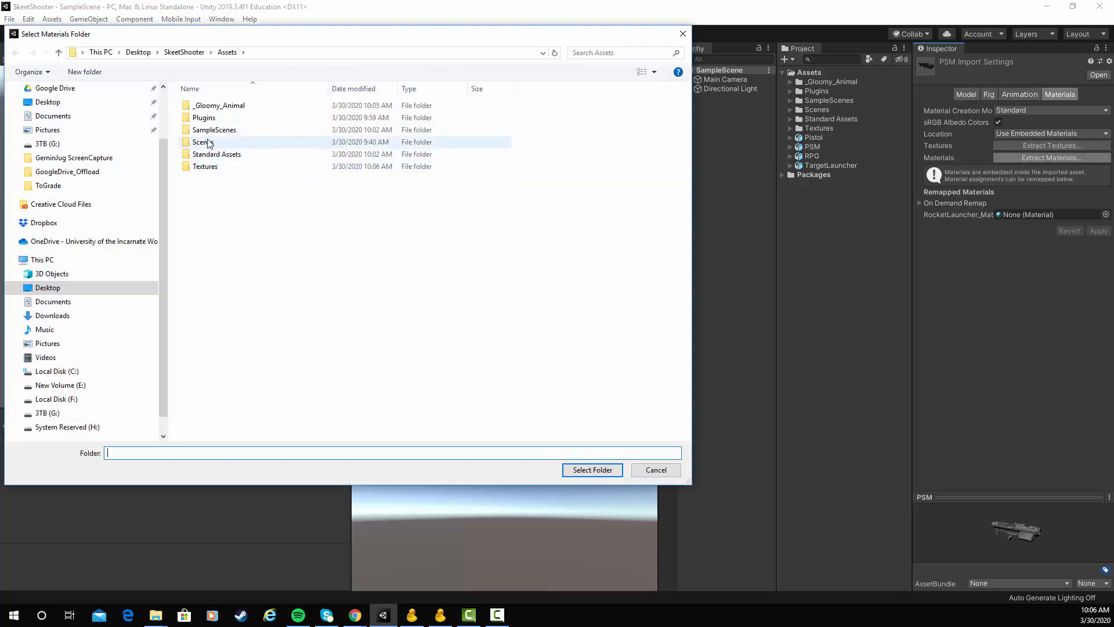
pyautogui.doubleClick(205, 168)
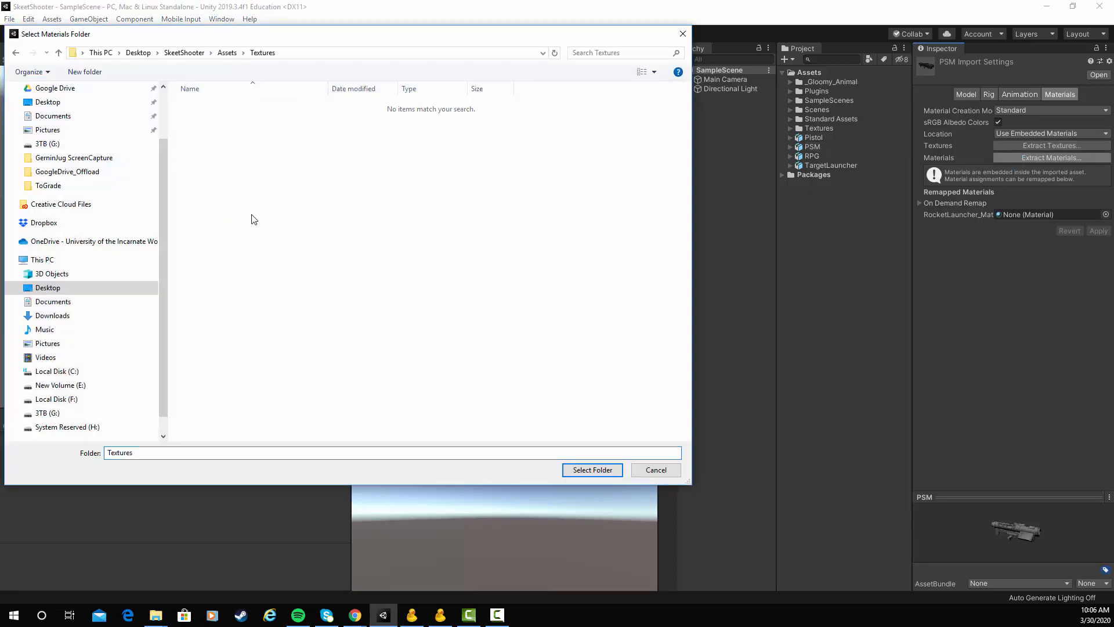
pyautogui.click(598, 476)
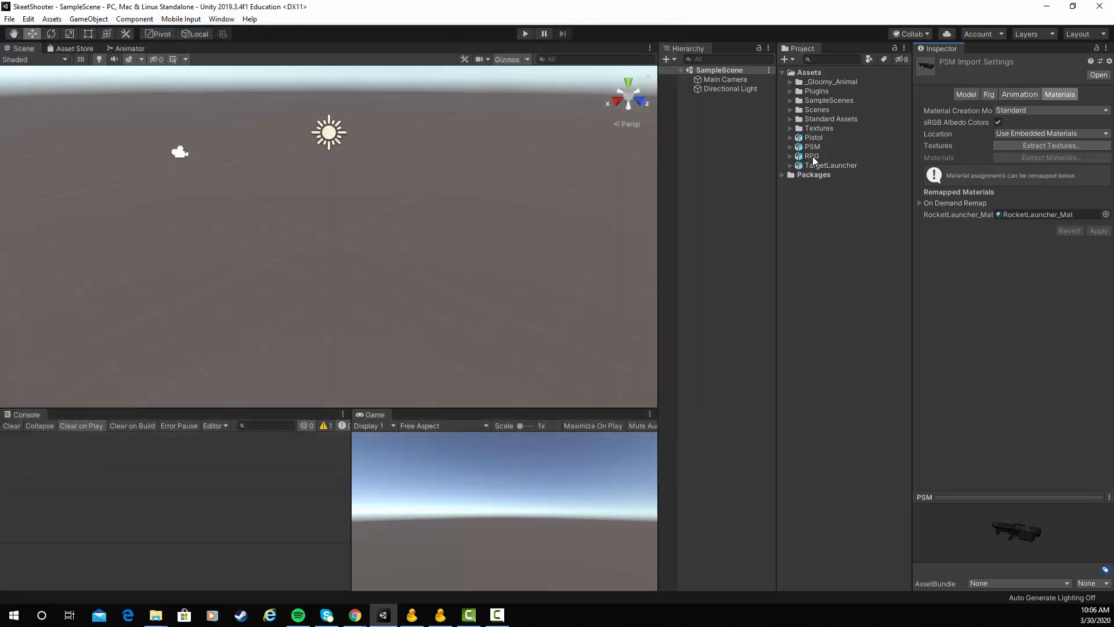
# Extract the RPG model's materials into the Textures folder
pyautogui.click(812, 158)
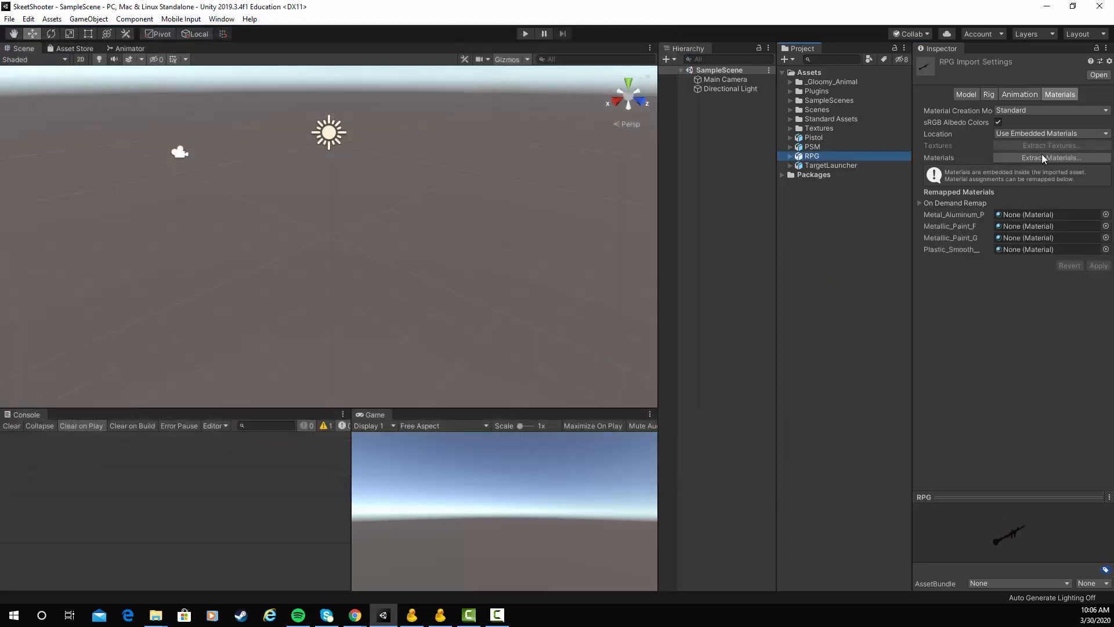
pyautogui.click(1043, 158)
pyautogui.click(209, 168)
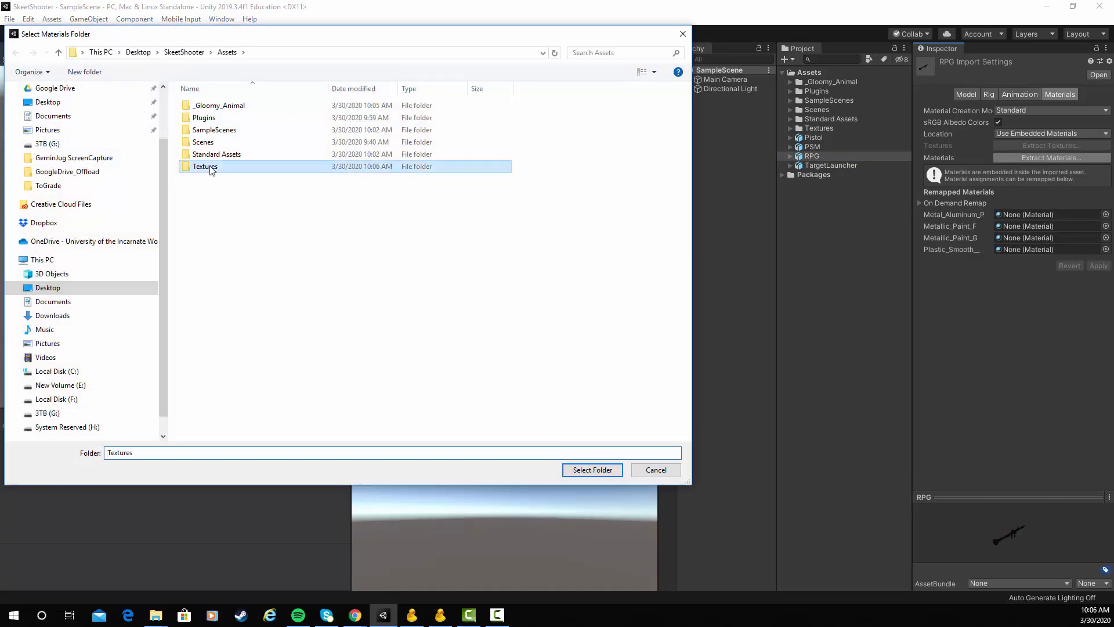
pyautogui.doubleClick(209, 167)
pyautogui.click(595, 470)
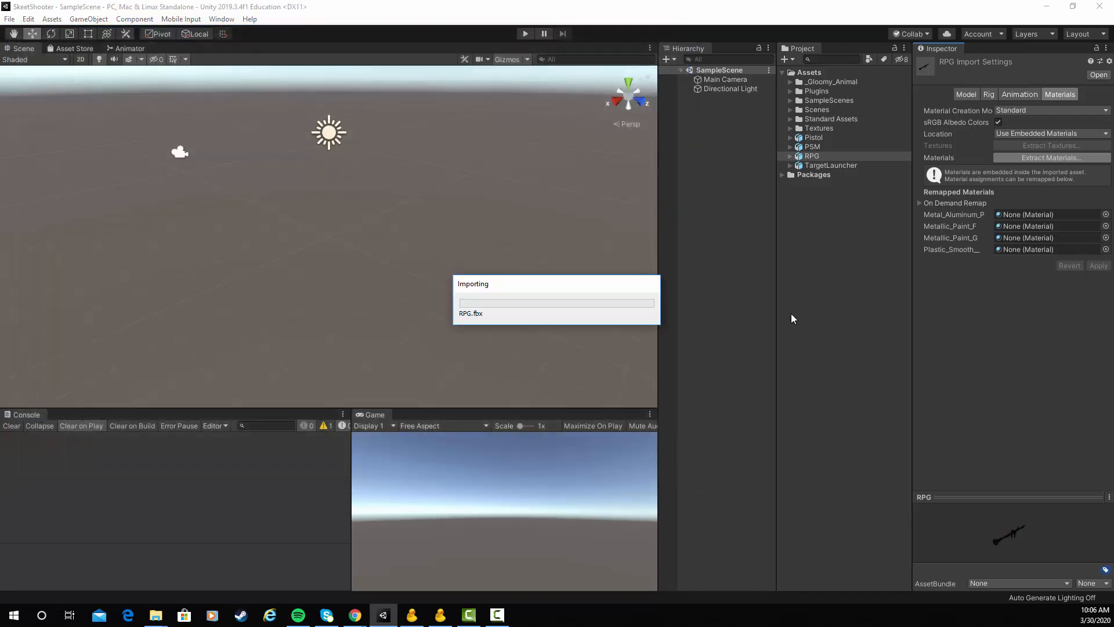
# Extract the TargetLauncher model's textures and materials into the Textures folder
pyautogui.click(827, 164)
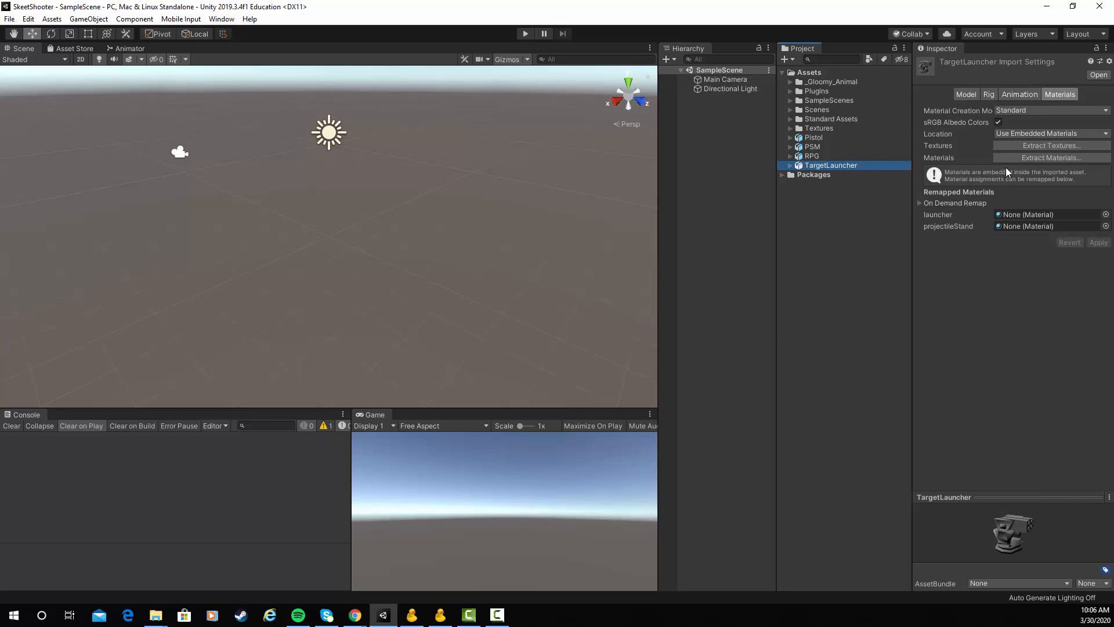
pyautogui.click(1030, 146)
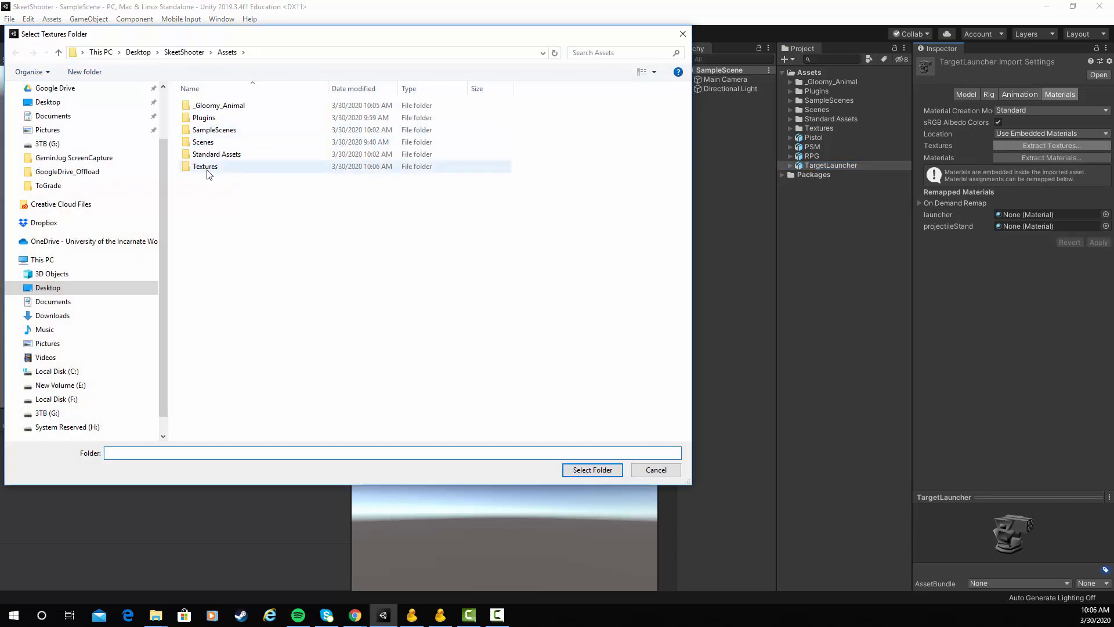
pyautogui.doubleClick(203, 170)
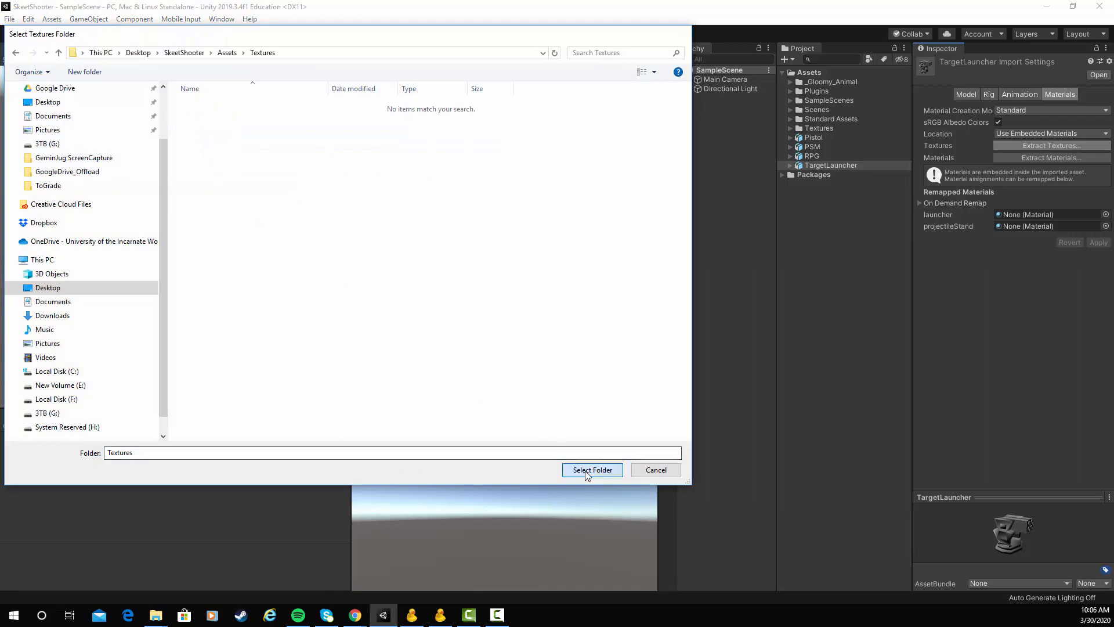
pyautogui.click(593, 469)
pyautogui.click(1038, 158)
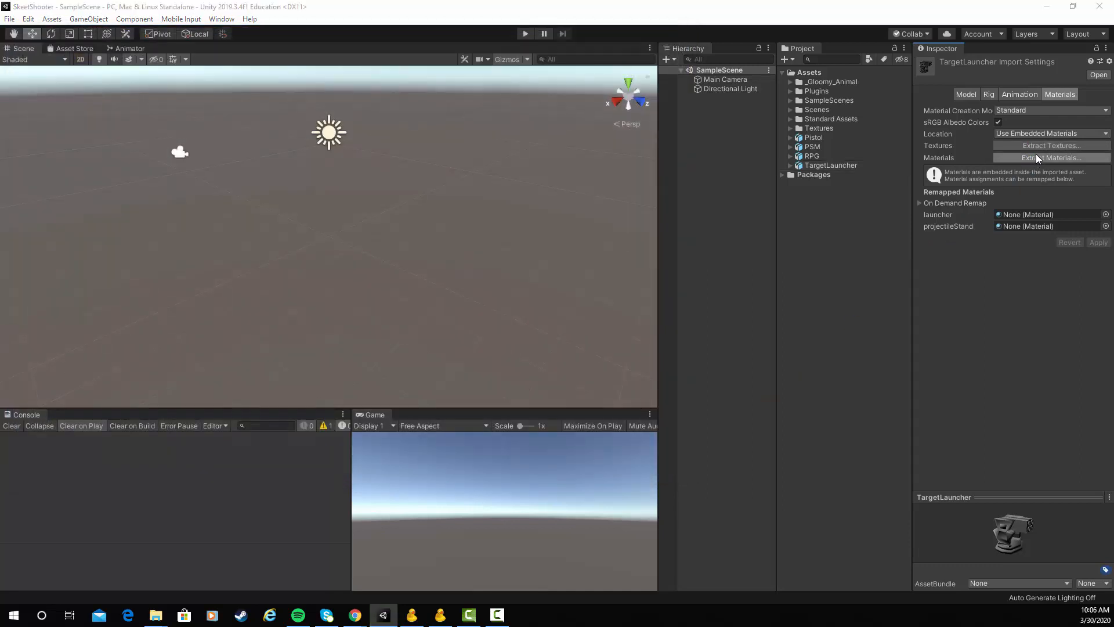
pyautogui.doubleClick(209, 168)
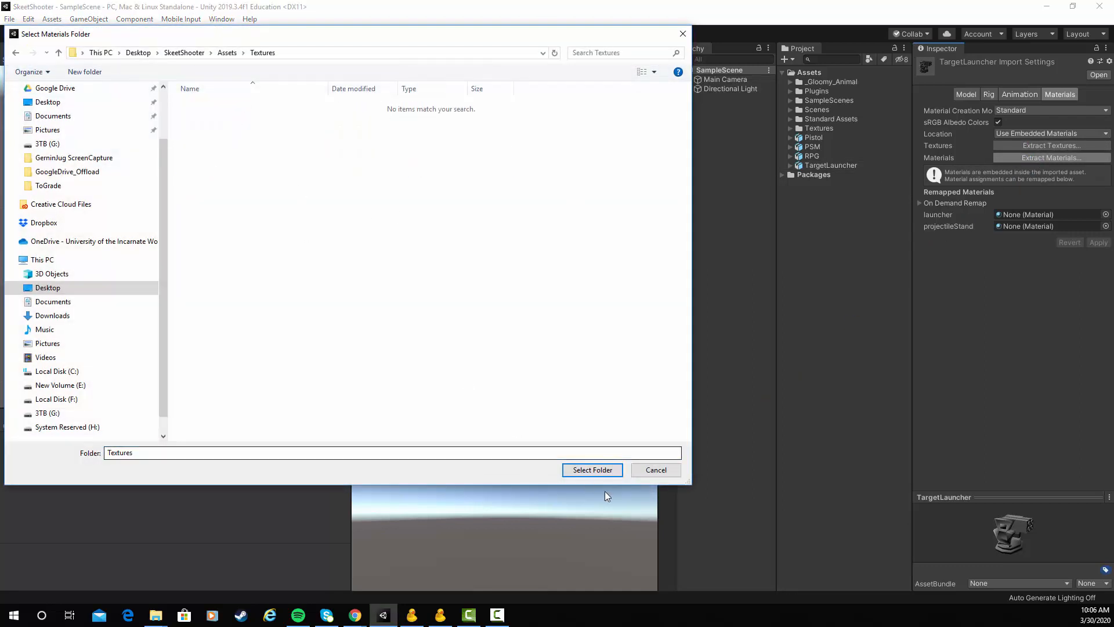
pyautogui.click(592, 469)
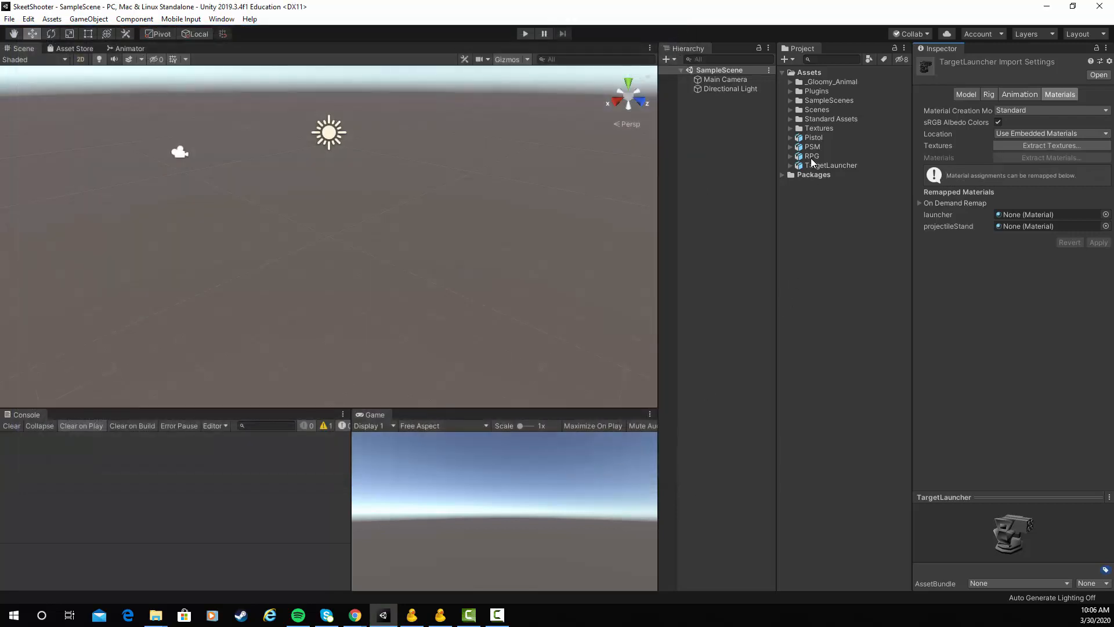
# Inspect the Pistol, PSM, RPG and TargetLauncher models in an enlarged preview to check their extracted materials
pyautogui.click(812, 158)
pyautogui.click(828, 239)
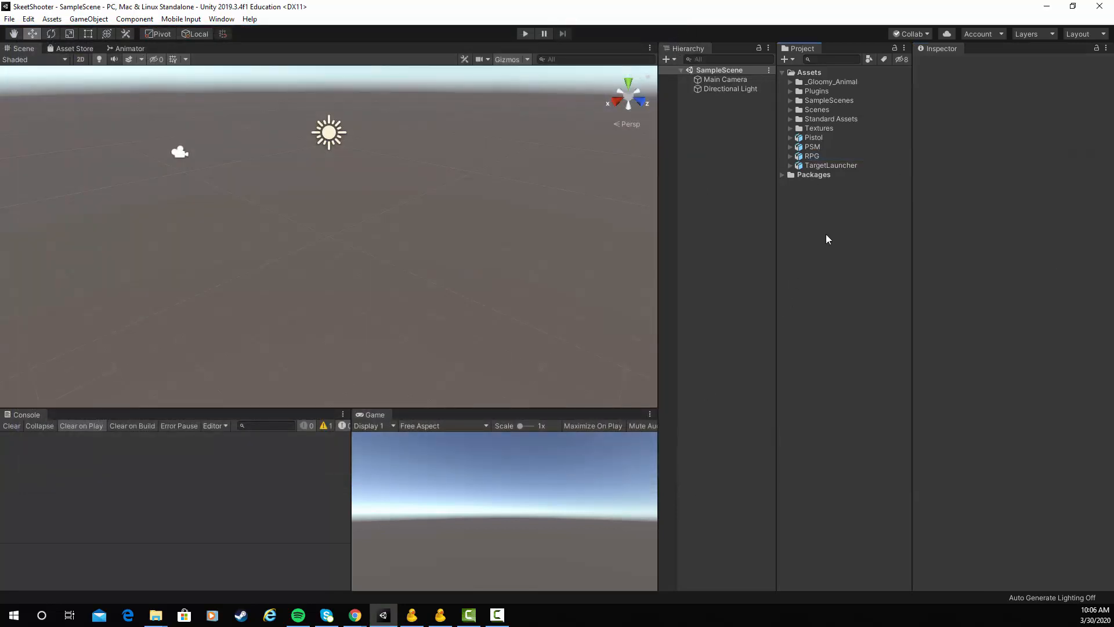
pyautogui.click(815, 139)
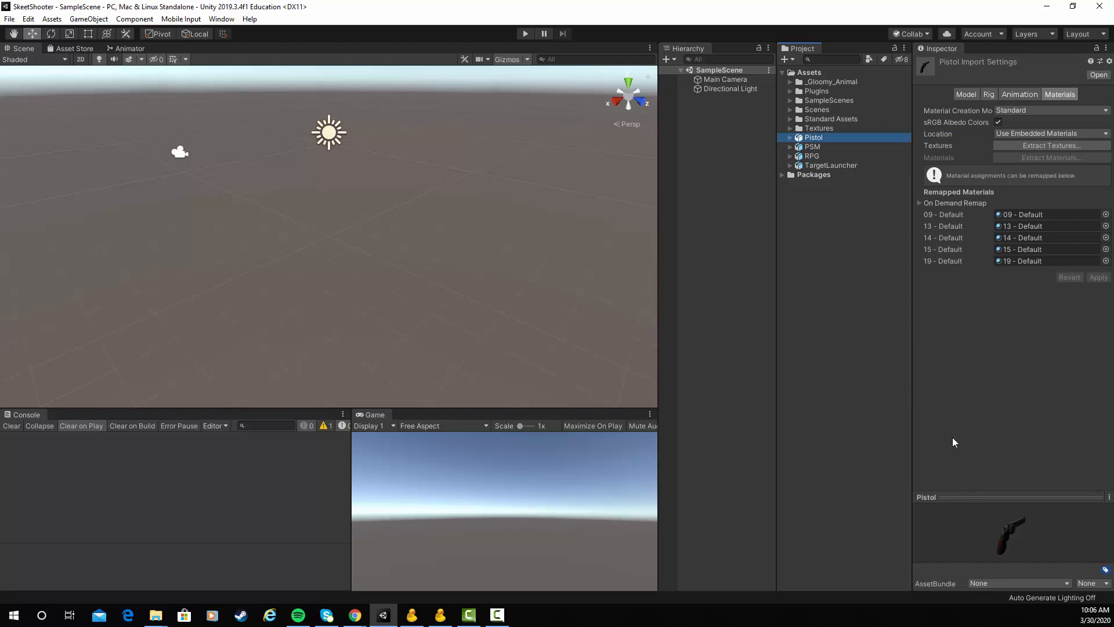
pyautogui.click(812, 148)
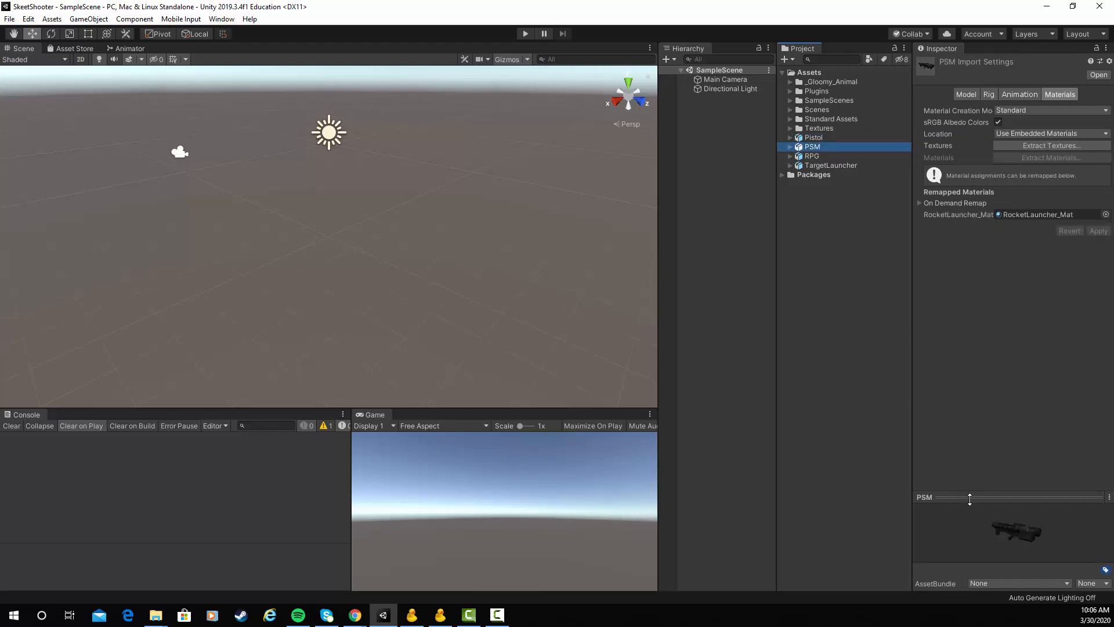
pyautogui.moveTo(970, 499); pyautogui.dragTo(969, 268)
pyautogui.click(817, 153)
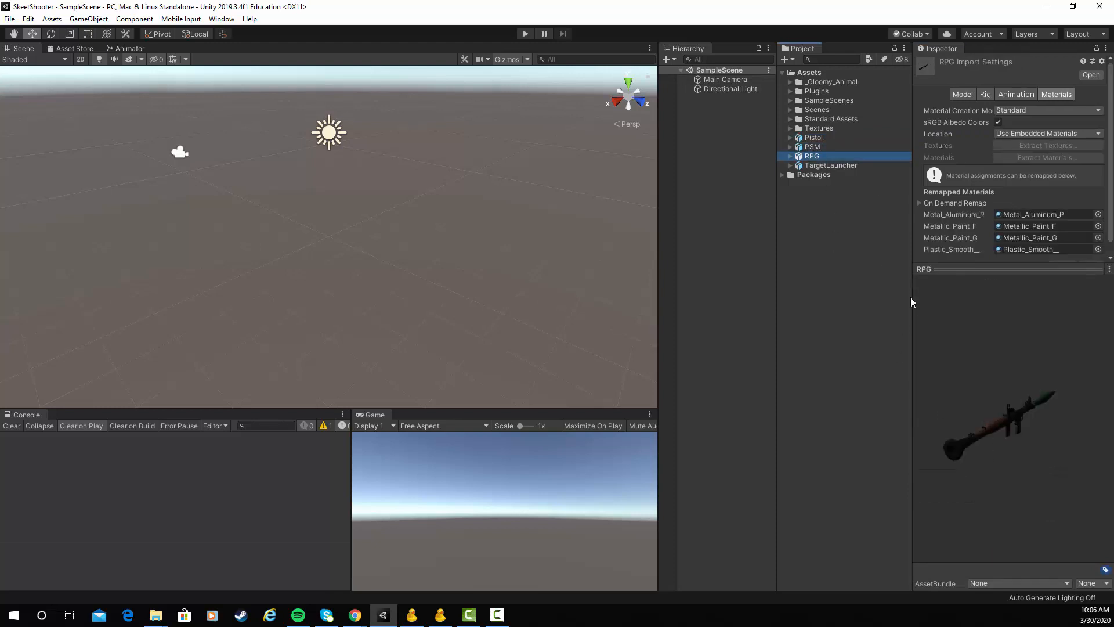
pyautogui.moveTo(1025, 451); pyautogui.dragTo(980, 371)
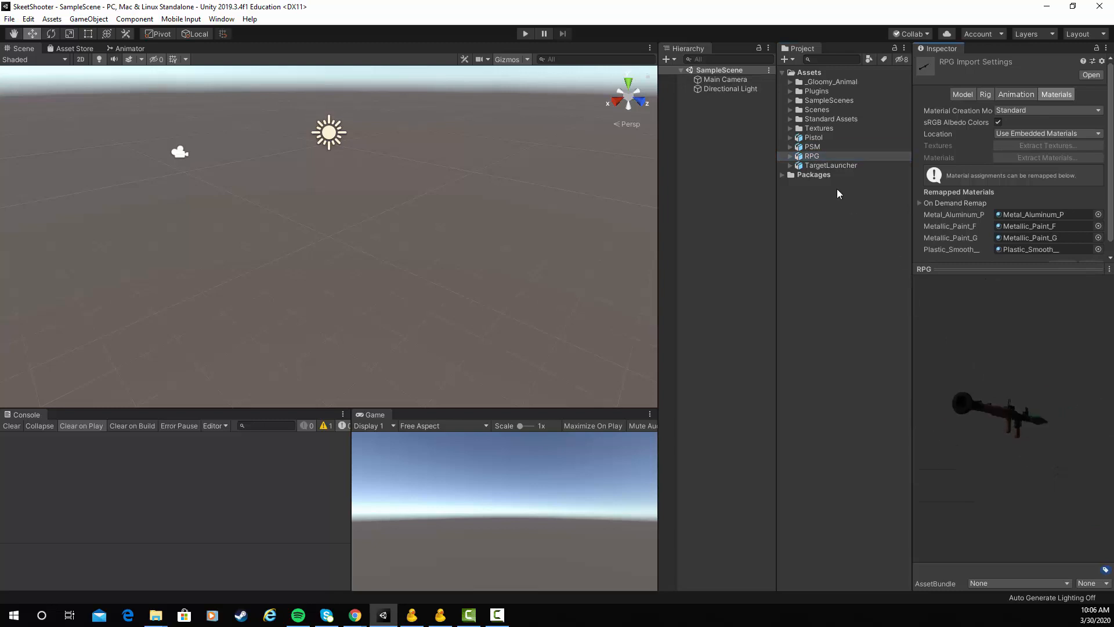
pyautogui.click(819, 165)
pyautogui.moveTo(980, 437)
pyautogui.mouseDown()
pyautogui.moveTo(971, 415)
pyautogui.moveTo(986, 418)
pyautogui.mouseUp()
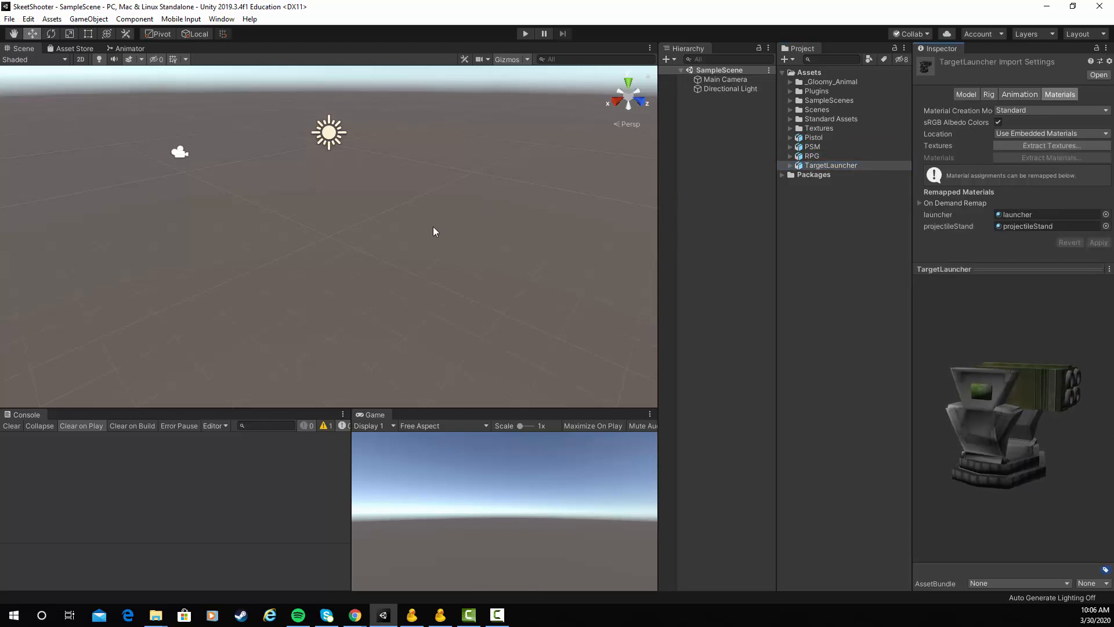
# Add the FloorPrototype64x01x64 prefab from the Standard Assets Prototyping prefabs to SampleScene
pyautogui.keyDown('alt'); pyautogui.moveTo(446, 265); pyautogui.dragTo(456, 260); pyautogui.keyUp('alt')
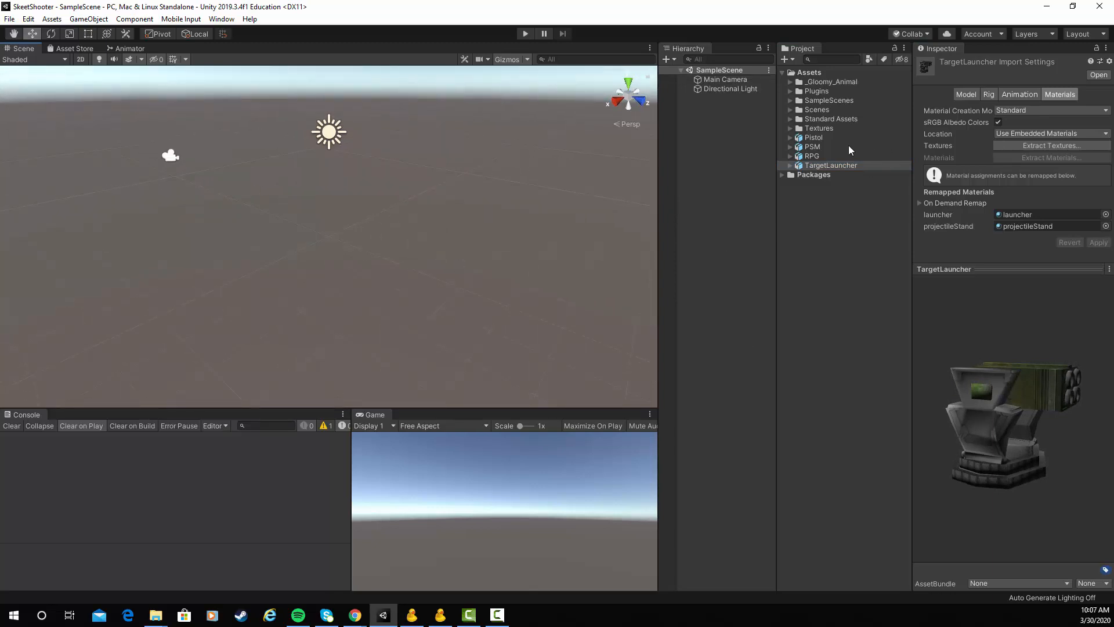
pyautogui.click(791, 119)
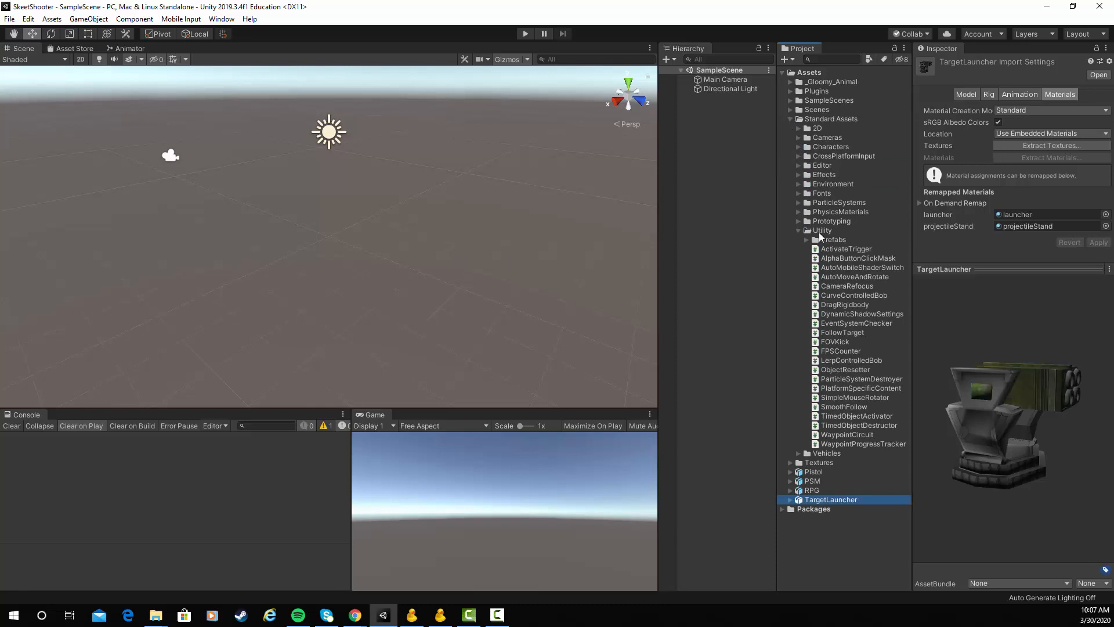
pyautogui.click(798, 230)
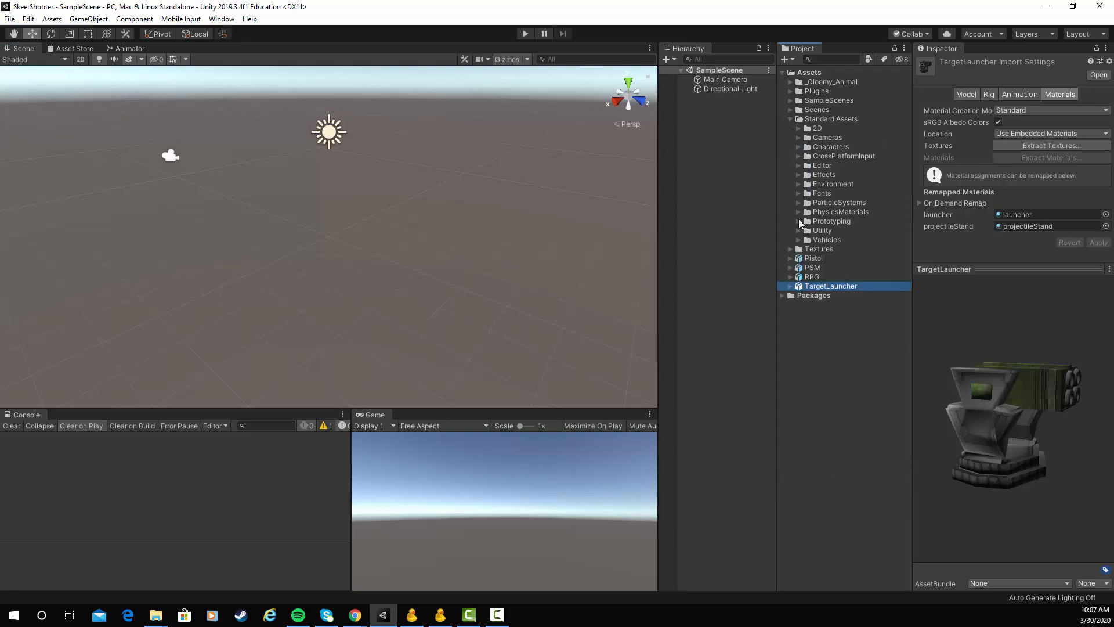
pyautogui.click(798, 222)
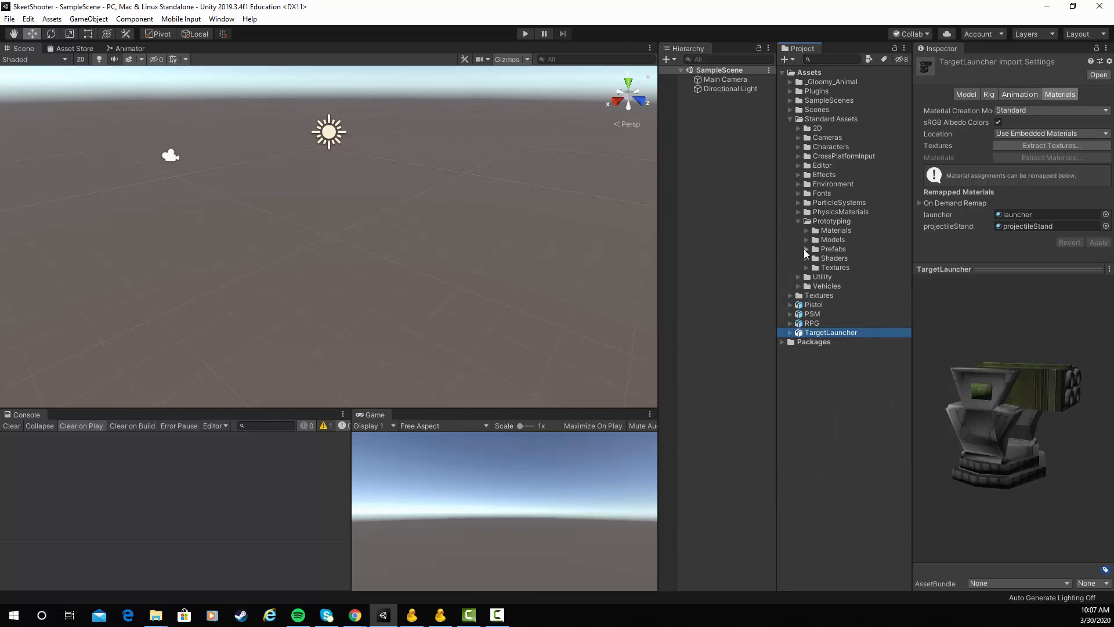
pyautogui.click(804, 249)
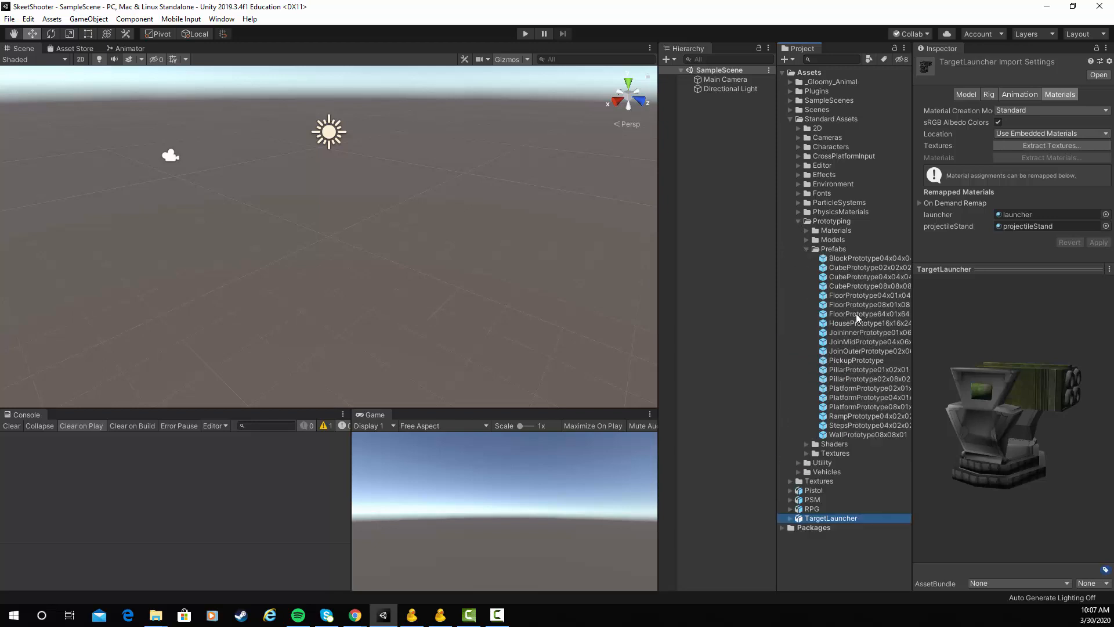
pyautogui.moveTo(854, 314); pyautogui.dragTo(722, 255)
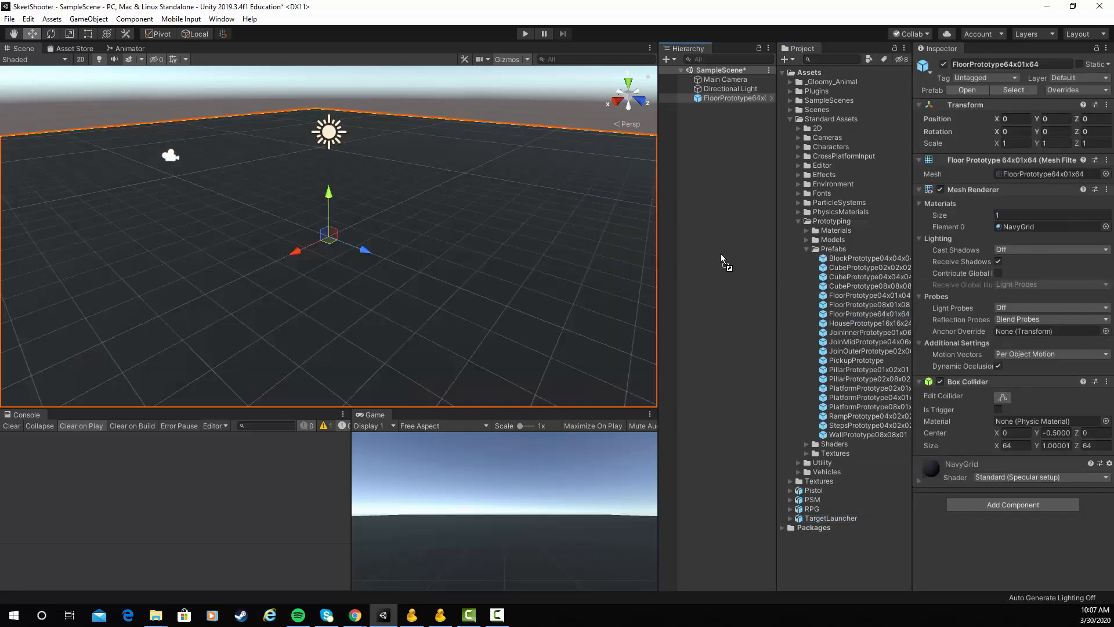
pyautogui.keyDown('alt'); pyautogui.moveTo(554, 233); pyautogui.dragTo(343, 219, button='right'); pyautogui.keyUp('alt')
pyautogui.keyDown('alt'); pyautogui.moveTo(460, 219); pyautogui.dragTo(666, 227); pyautogui.keyUp('alt')
pyautogui.keyDown('alt'); pyautogui.moveTo(615, 224); pyautogui.dragTo(514, 222, button='right'); pyautogui.keyUp('alt')
pyautogui.keyDown('alt'); pyautogui.moveTo(513, 221); pyautogui.dragTo(555, 213); pyautogui.keyUp('alt')
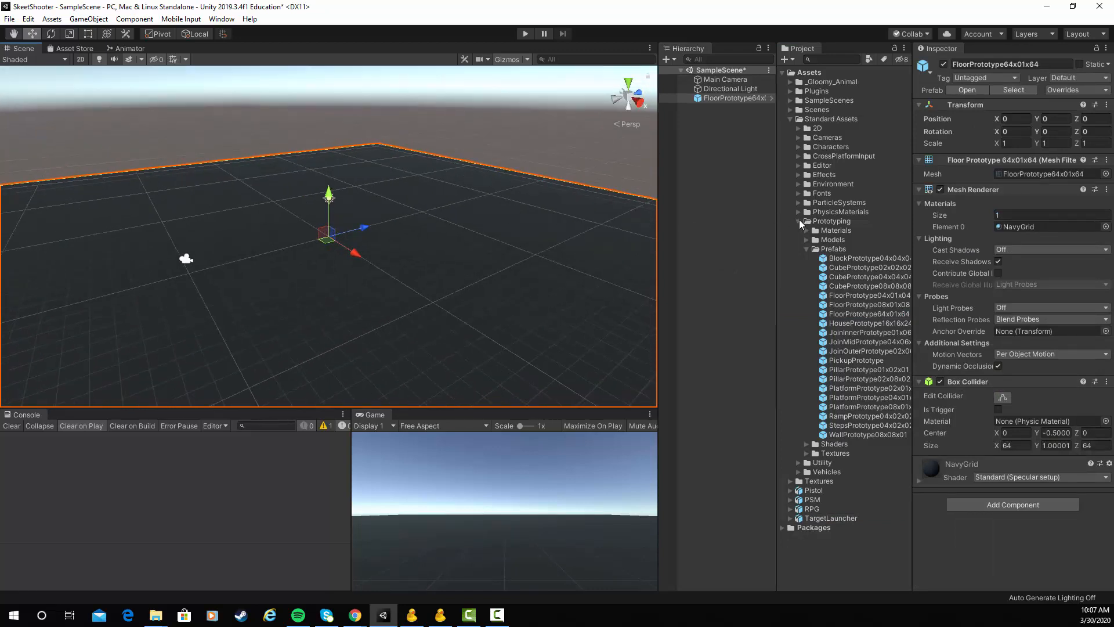
# Delete the Main Camera from SampleScene
pyautogui.click(800, 220)
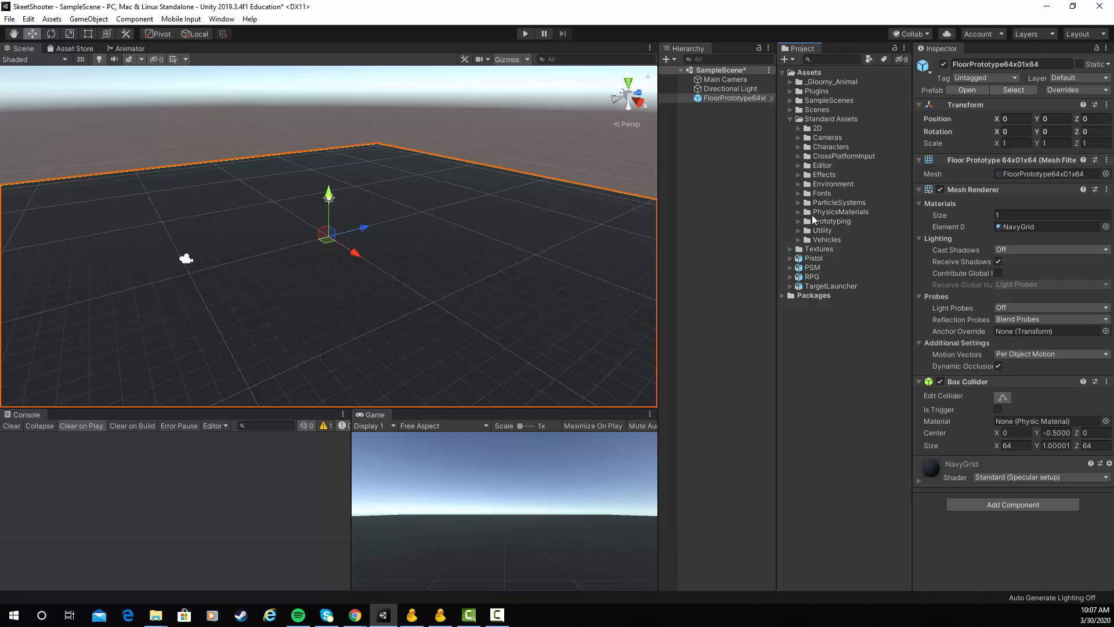
pyautogui.click(722, 81)
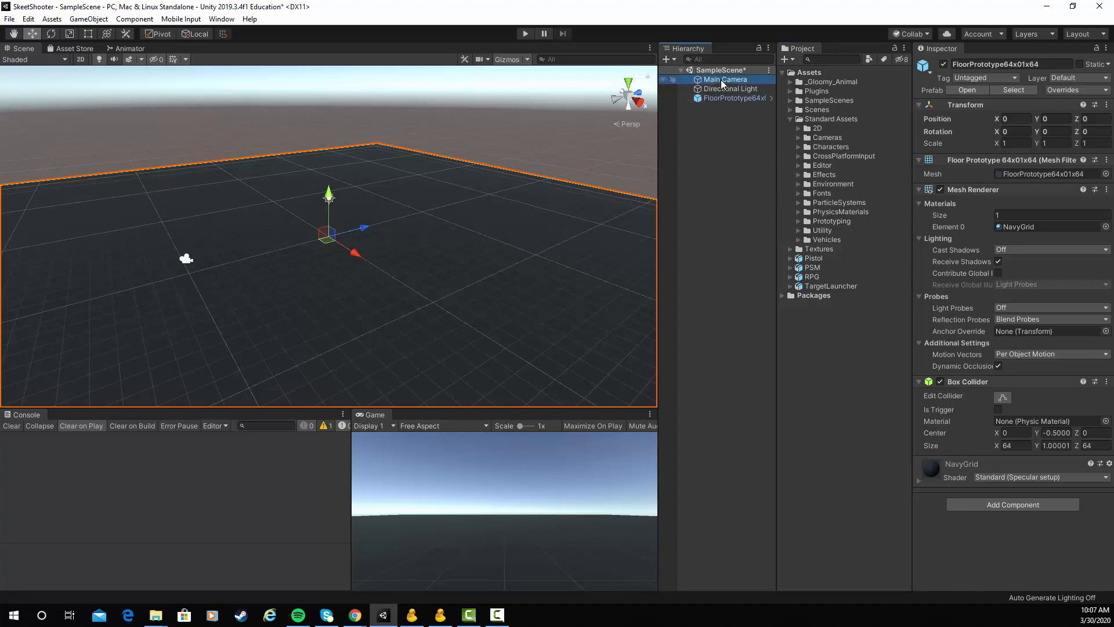
pyautogui.press('Delete')
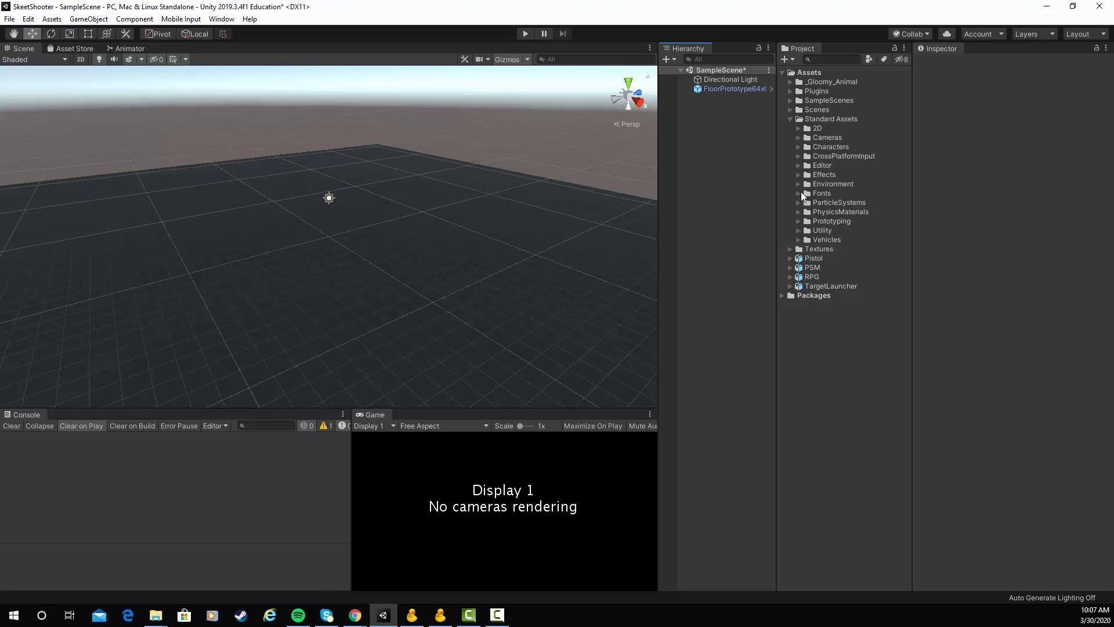
# Add the FPSController prefab from the Standard Assets first-person character prefabs to the scene and move it to about Z -19.85 on the floor
pyautogui.click(798, 148)
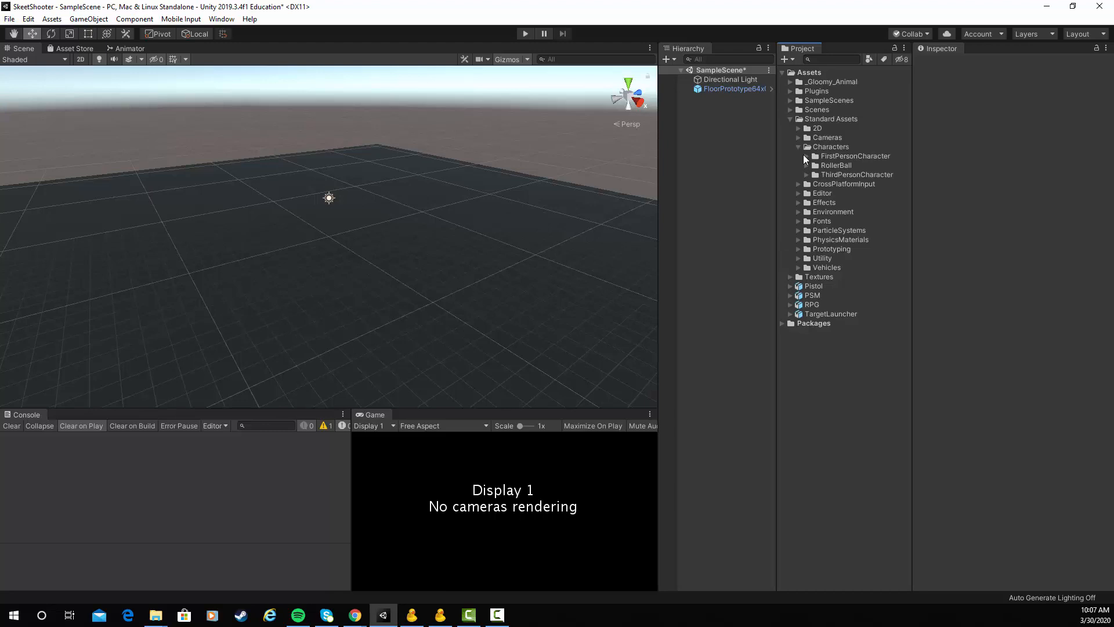
pyautogui.click(806, 156)
pyautogui.click(815, 175)
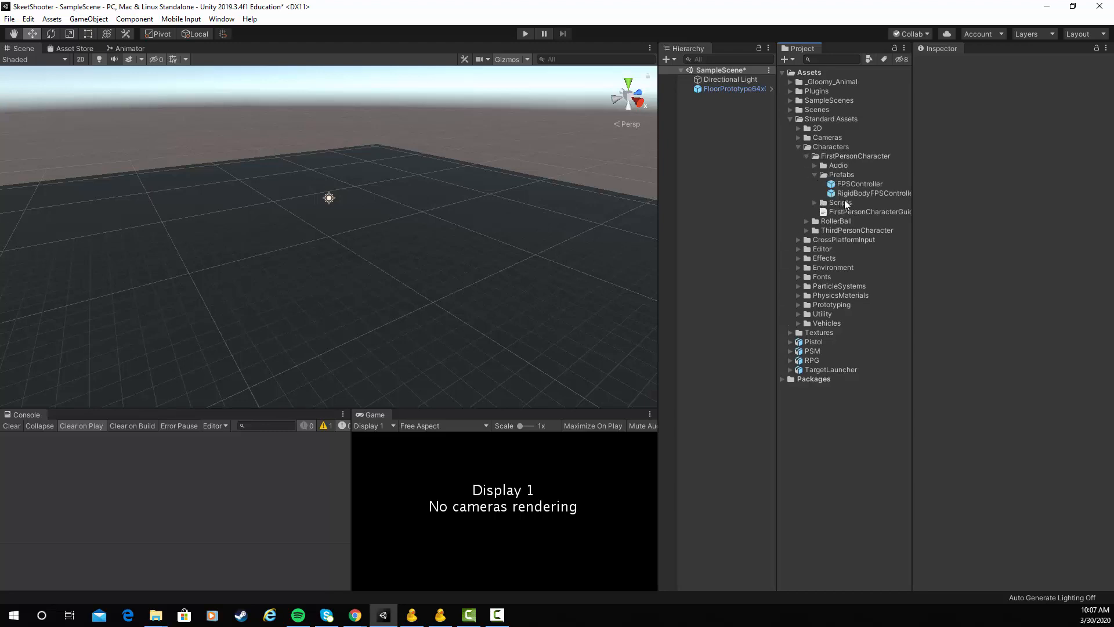
pyautogui.moveTo(863, 183); pyautogui.dragTo(718, 215)
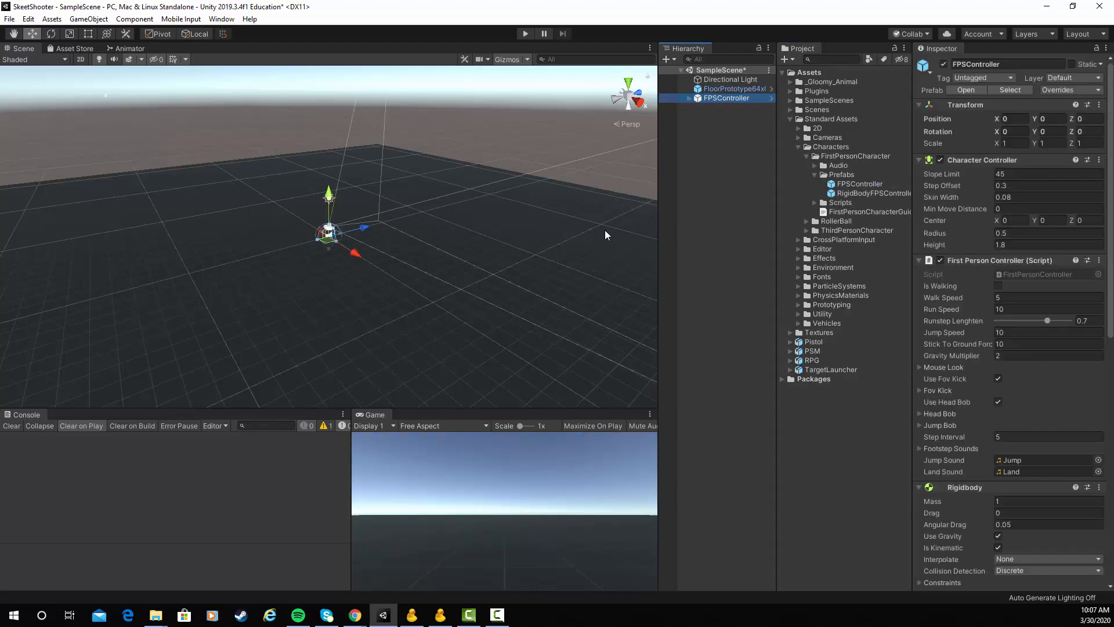
pyautogui.moveTo(361, 219); pyautogui.dragTo(185, 276)
pyautogui.moveTo(185, 275); pyautogui.dragTo(363, 184, button='middle')
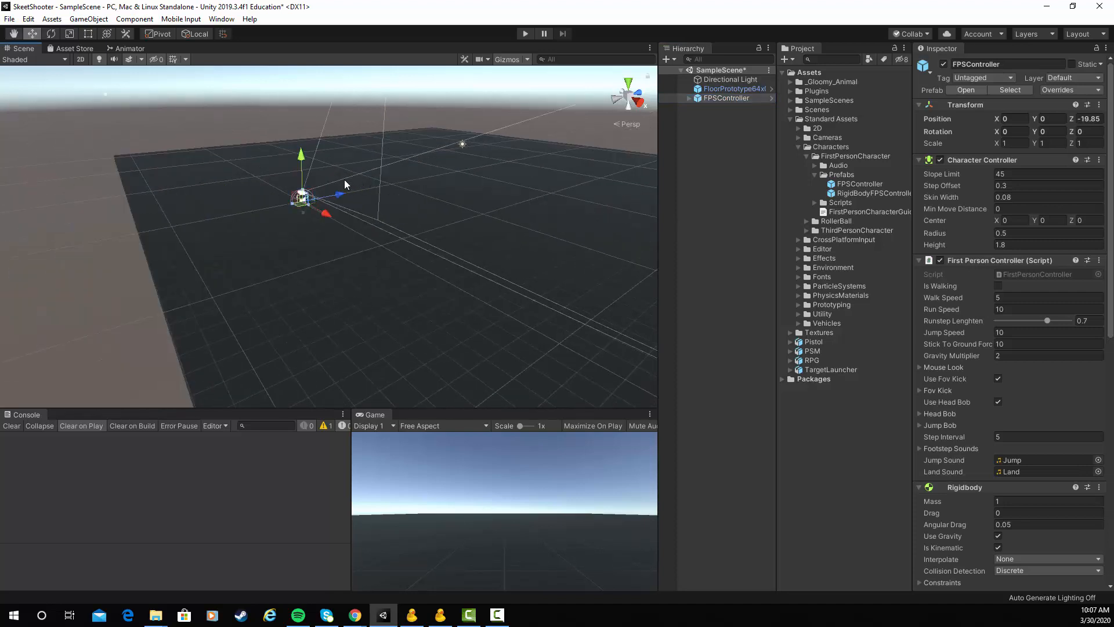
# Move the FPSController back to about Z -29.86 near the floor's edge and raise it to about Y 0.938
pyautogui.moveTo(341, 189); pyautogui.dragTo(235, 213)
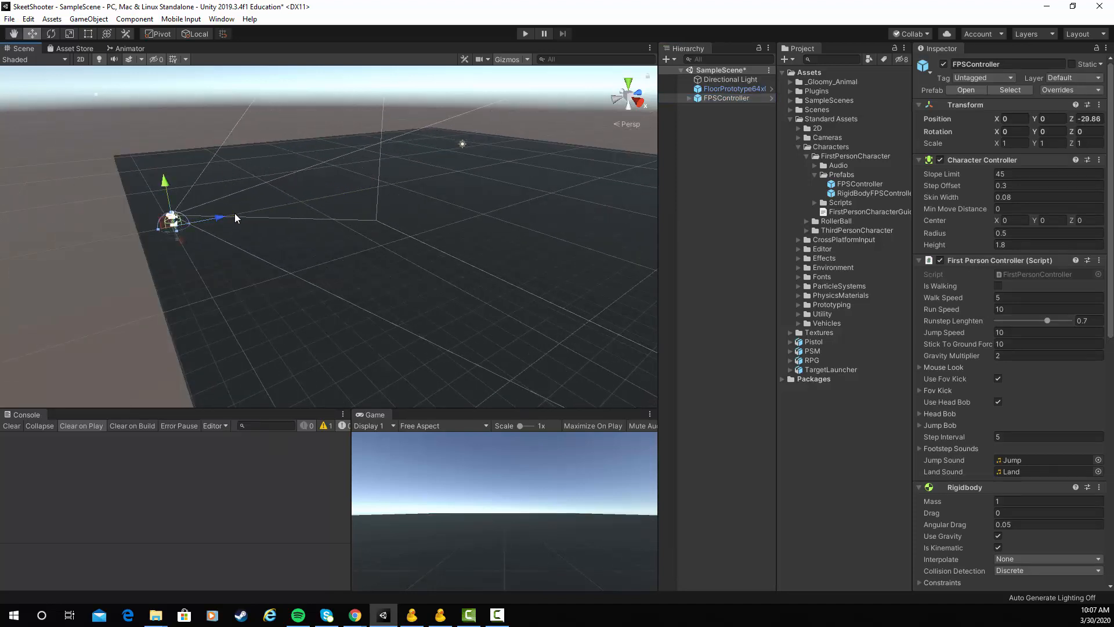
pyautogui.press('f')
pyautogui.moveTo(329, 197); pyautogui.dragTo(741, 262)
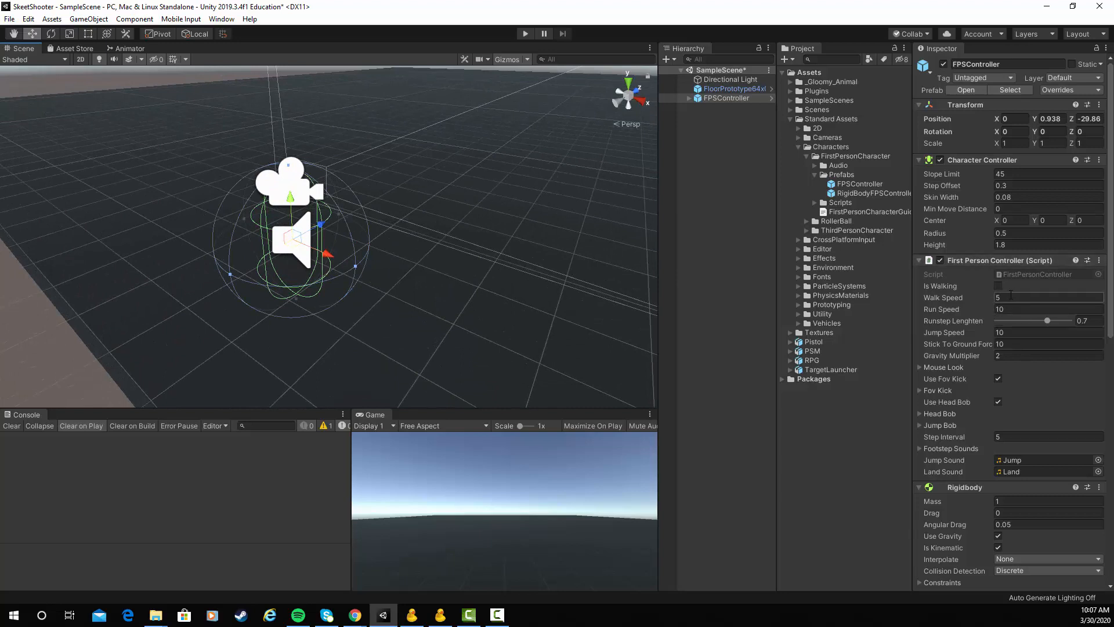
# Set the FPSController's Walk Speed, Run Speed and Jump Speed to 0 and test the scene in Play mode
pyautogui.write('0')
pyautogui.press('Tab')
pyautogui.click(1006, 334)
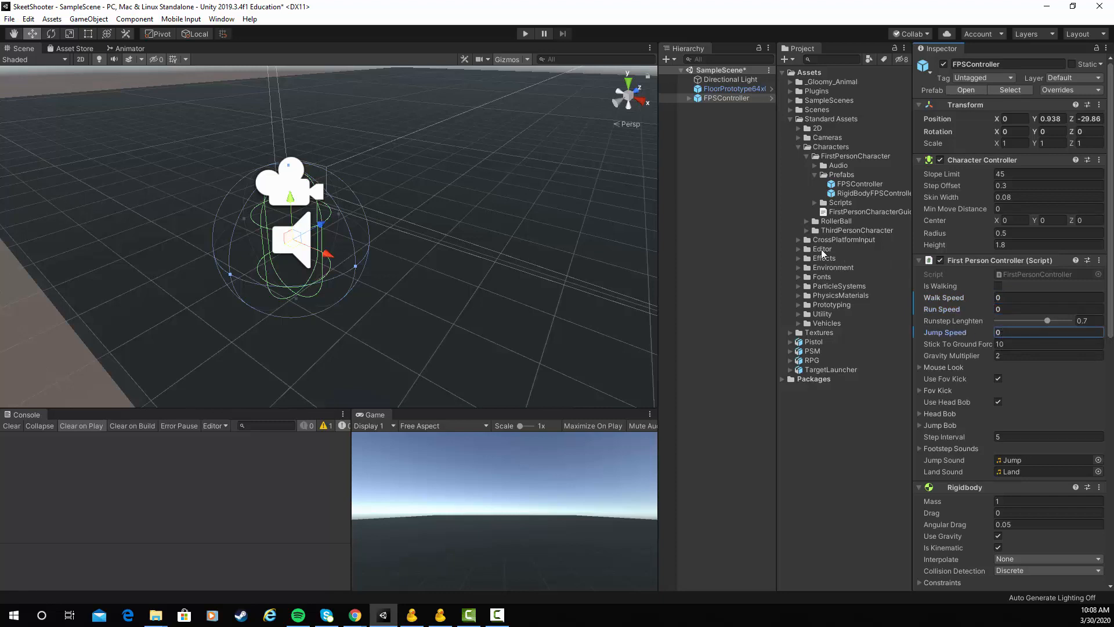
pyautogui.click(522, 33)
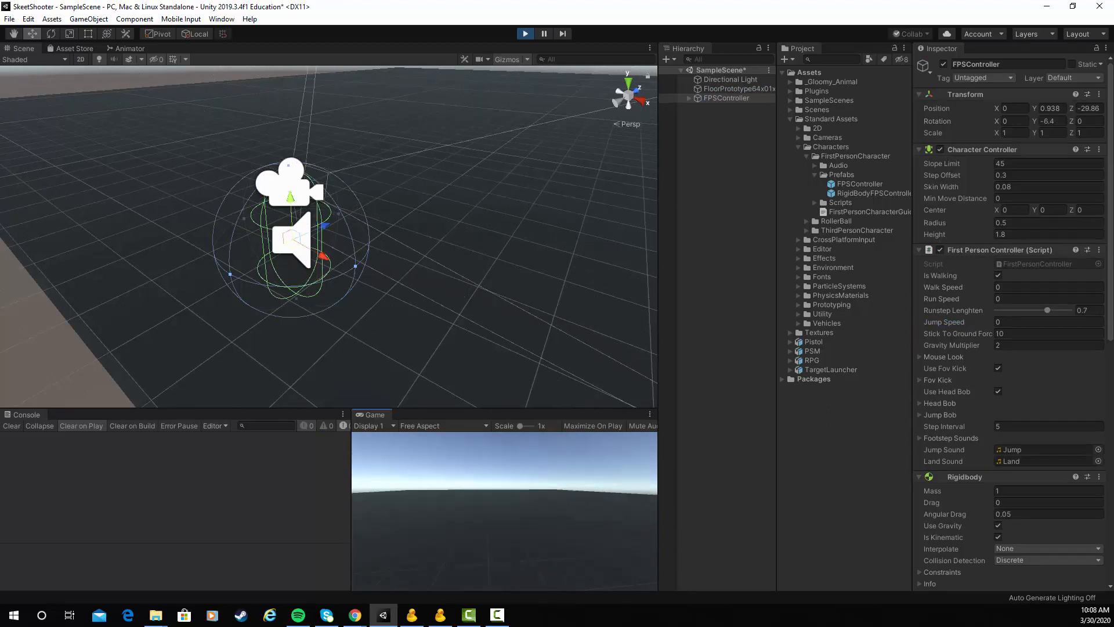
pyautogui.hotkey('ctrl', 'p')
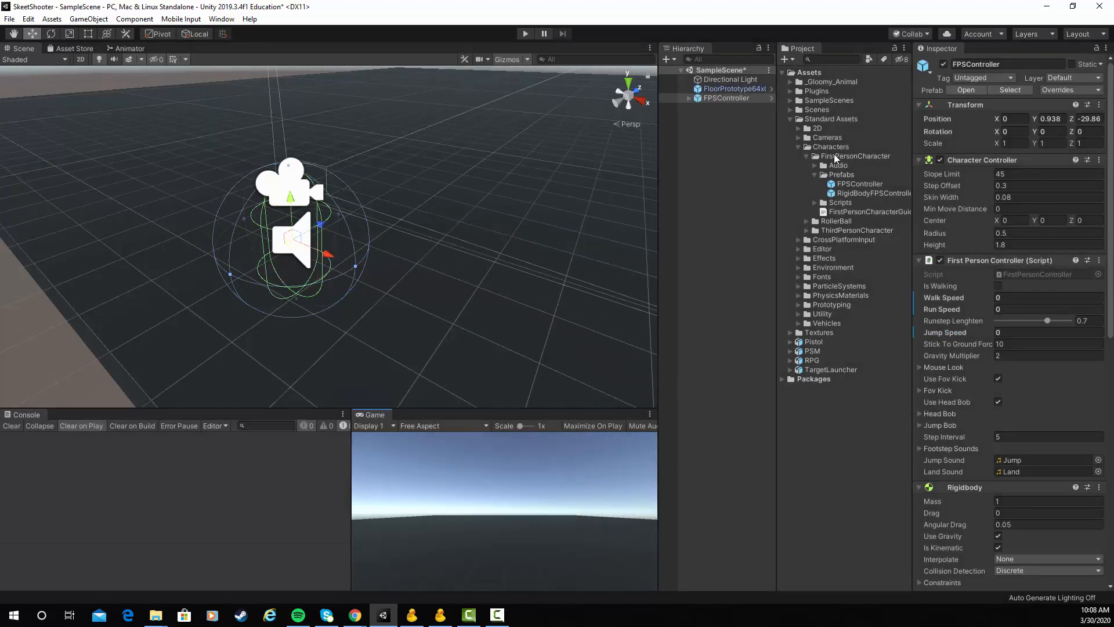
# Add the TargetLauncher model to the scene near the far edge of the floor, at about Z 29.76
pyautogui.click(791, 119)
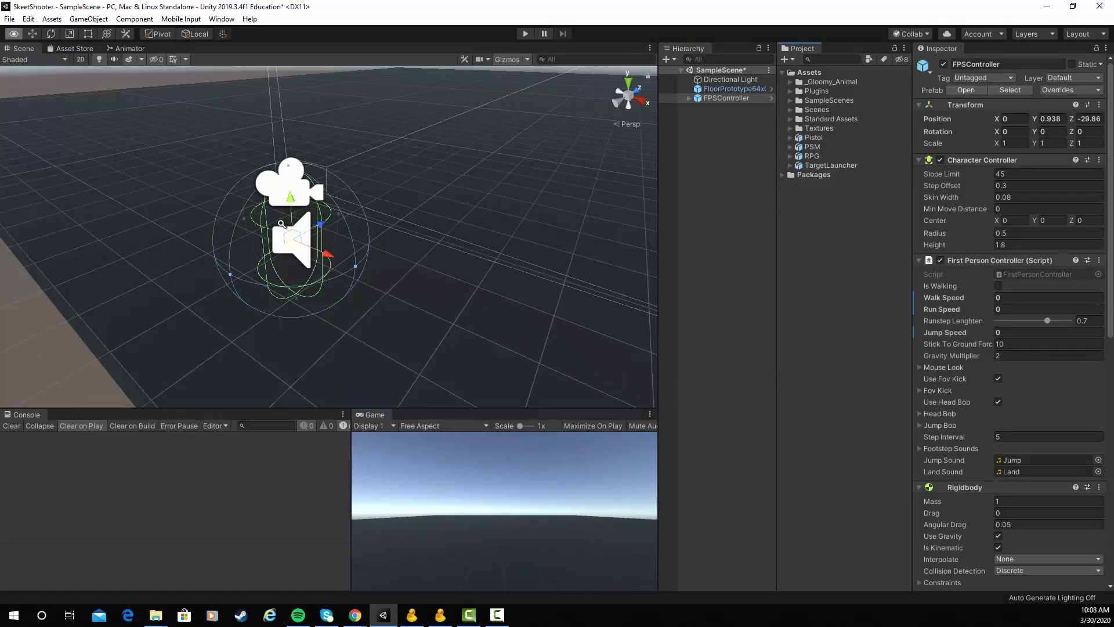
pyautogui.keyDown('alt'); pyautogui.moveTo(283, 225); pyautogui.dragTo(2, 224, button='right'); pyautogui.keyUp('alt')
pyautogui.moveTo(601, 214); pyautogui.dragTo(460, 298, button='middle')
pyautogui.keyDown('alt'); pyautogui.moveTo(371, 266); pyautogui.dragTo(518, 376, button='right'); pyautogui.keyUp('alt')
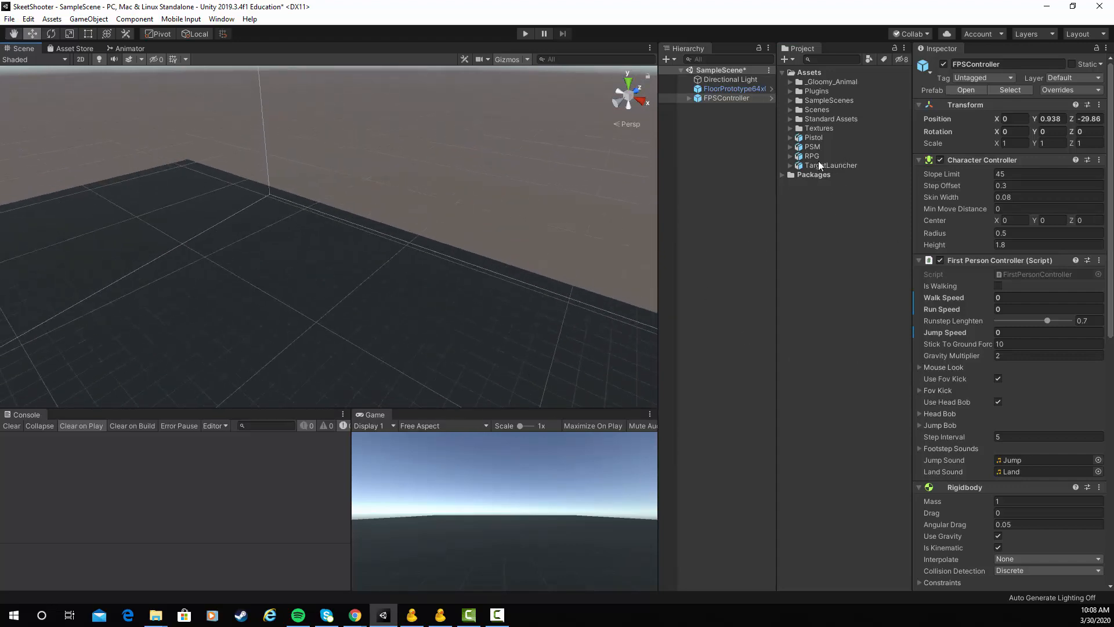
pyautogui.moveTo(484, 271); pyautogui.dragTo(406, 247)
pyautogui.press('f')
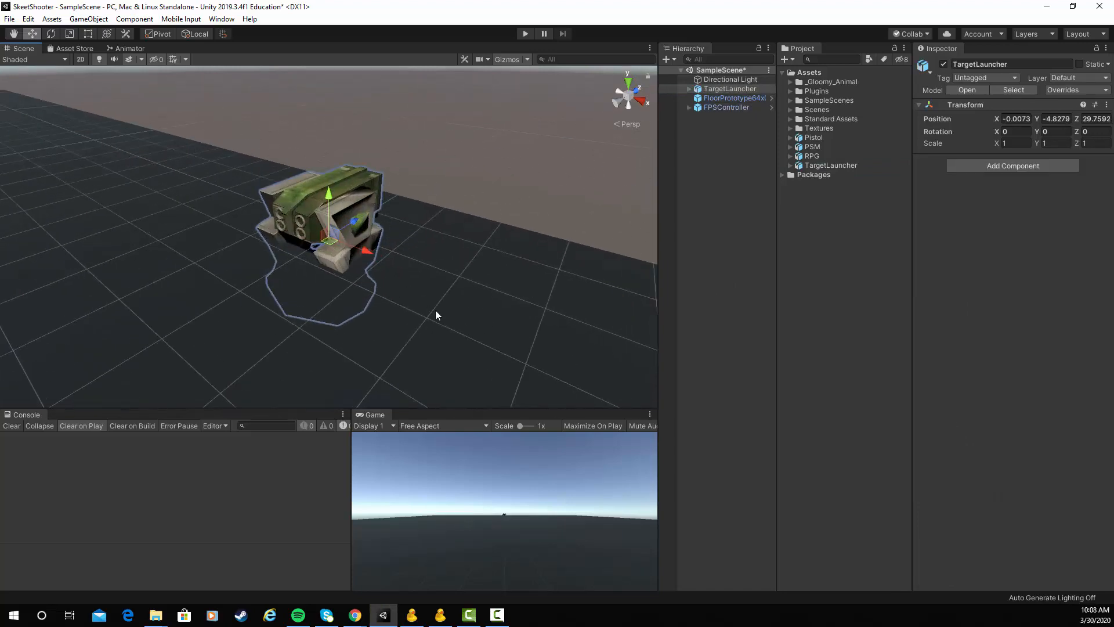
# Raise the TargetLauncher onto the floor at about Y 0.869 and set its Y rotation to 180
pyautogui.moveTo(328, 206); pyautogui.dragTo(329, 150)
pyautogui.keyDown('alt'); pyautogui.moveTo(377, 182); pyautogui.dragTo(351, 226); pyautogui.keyUp('alt')
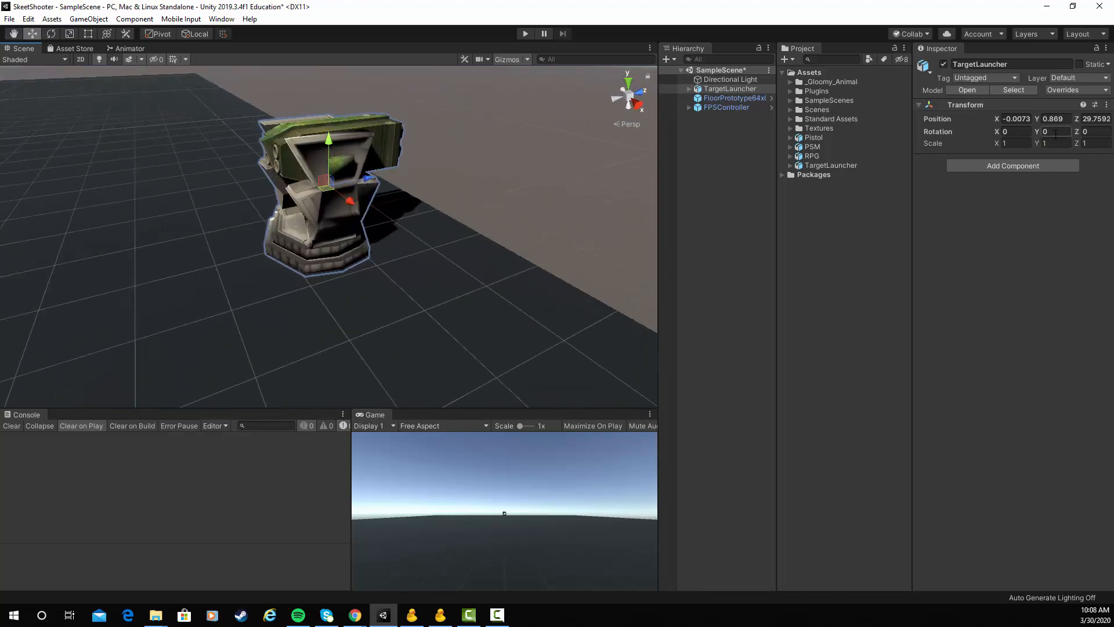
pyautogui.click(1056, 132)
pyautogui.write('180')
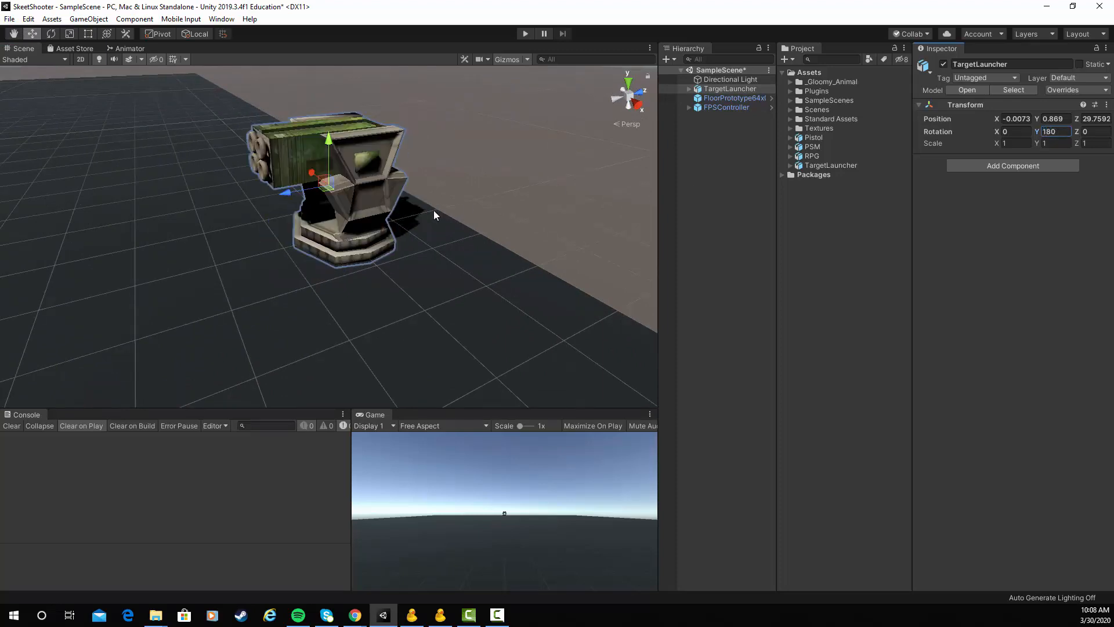
pyautogui.keyDown('alt'); pyautogui.moveTo(434, 213); pyautogui.dragTo(385, 281); pyautogui.keyUp('alt')
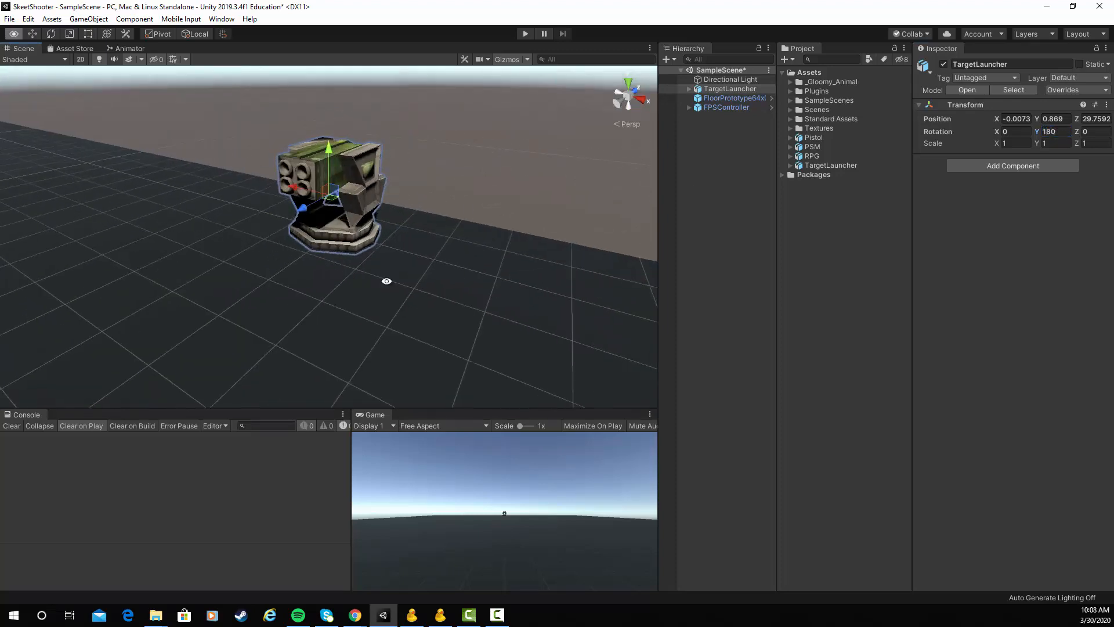
pyautogui.keyDown('alt'); pyautogui.moveTo(303, 304); pyautogui.dragTo(333, 290); pyautogui.keyUp('alt')
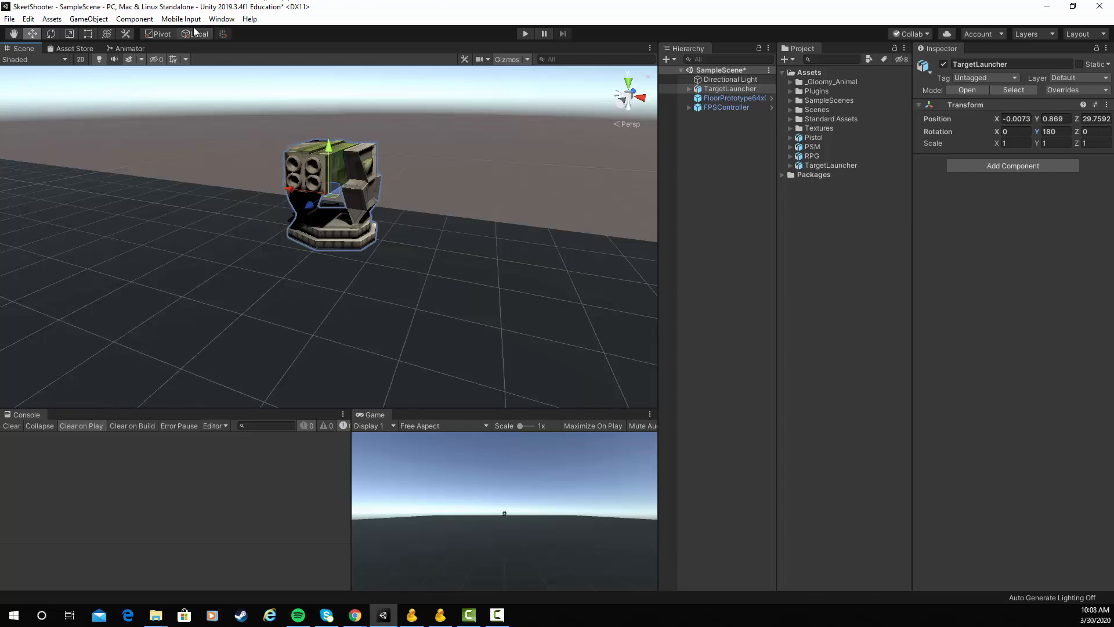
# Enable Auto Generate in the scene's Lighting settings and inspect the relit TargetLauncher
pyautogui.click(222, 18)
pyautogui.moveTo(276, 155)
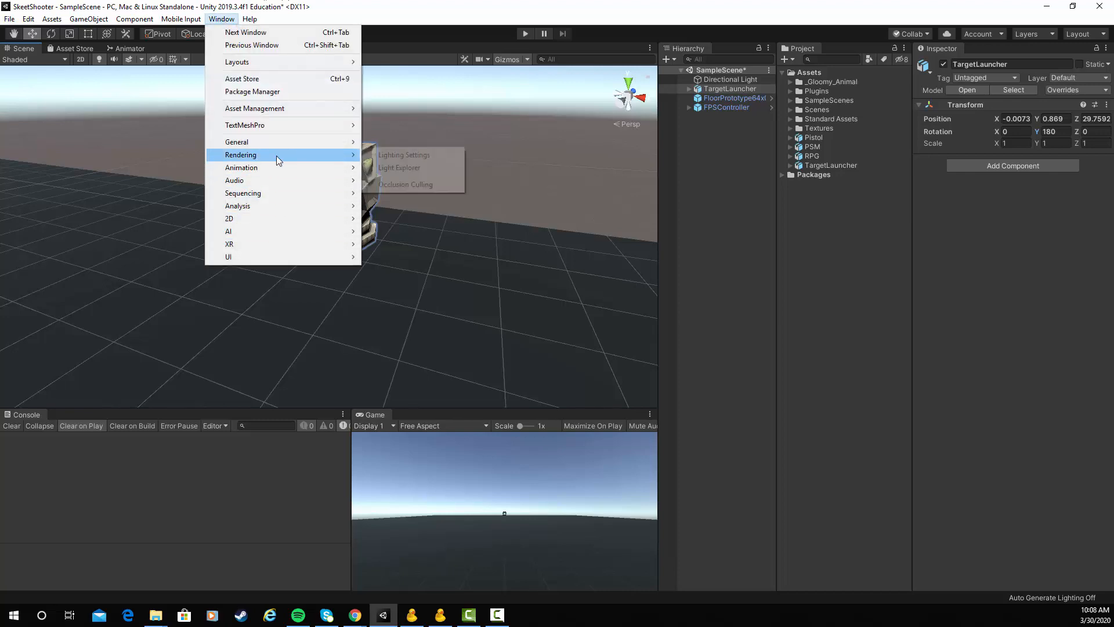
pyautogui.click(406, 153)
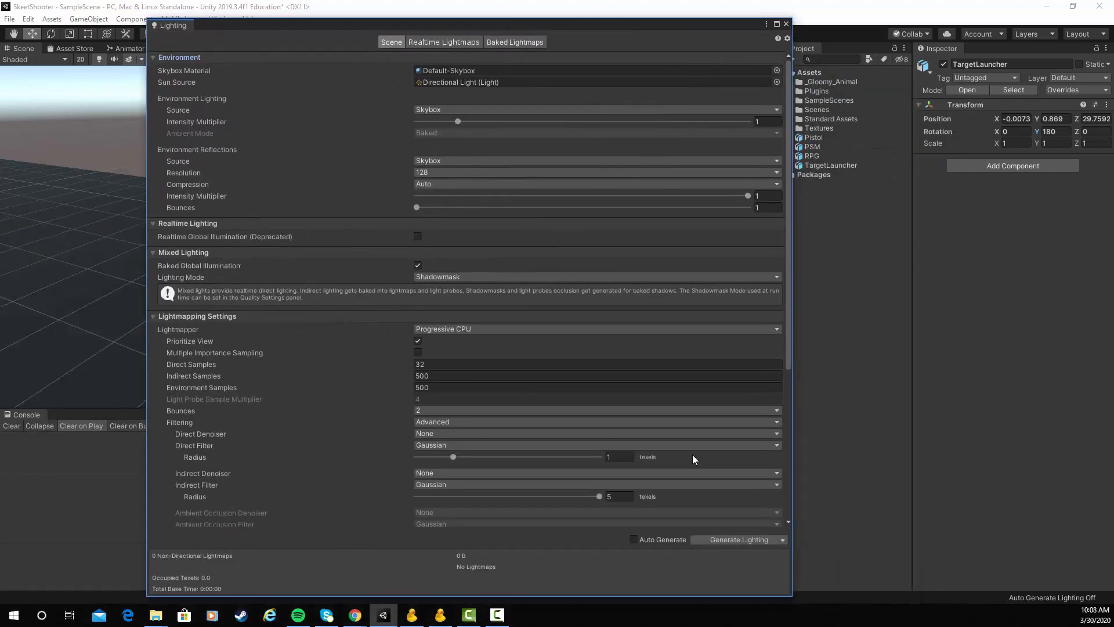
pyautogui.click(634, 539)
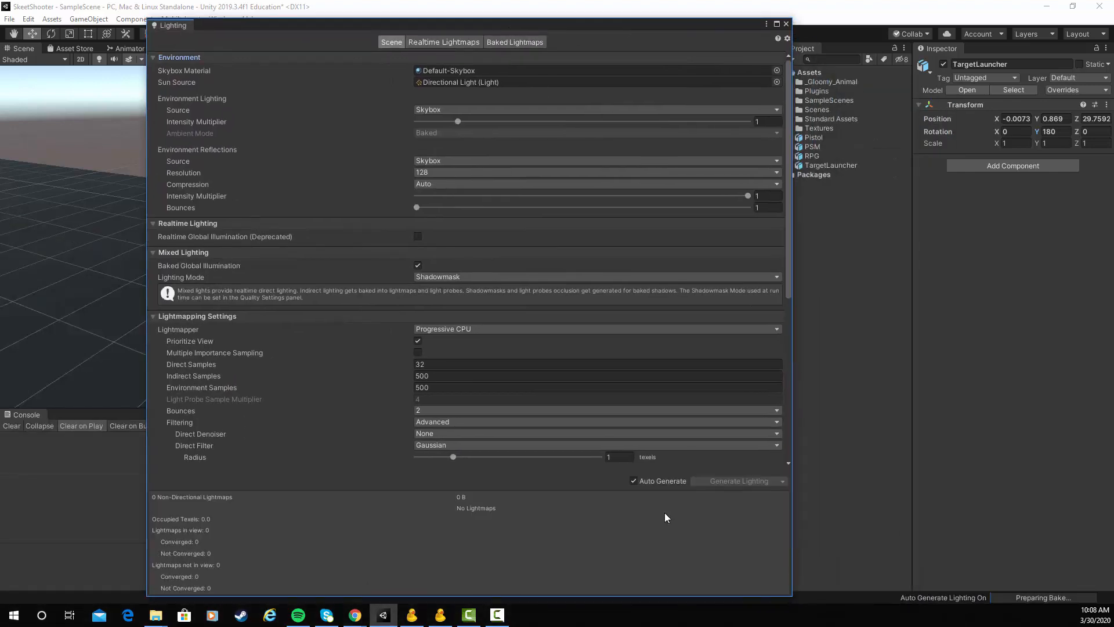
pyautogui.click(786, 24)
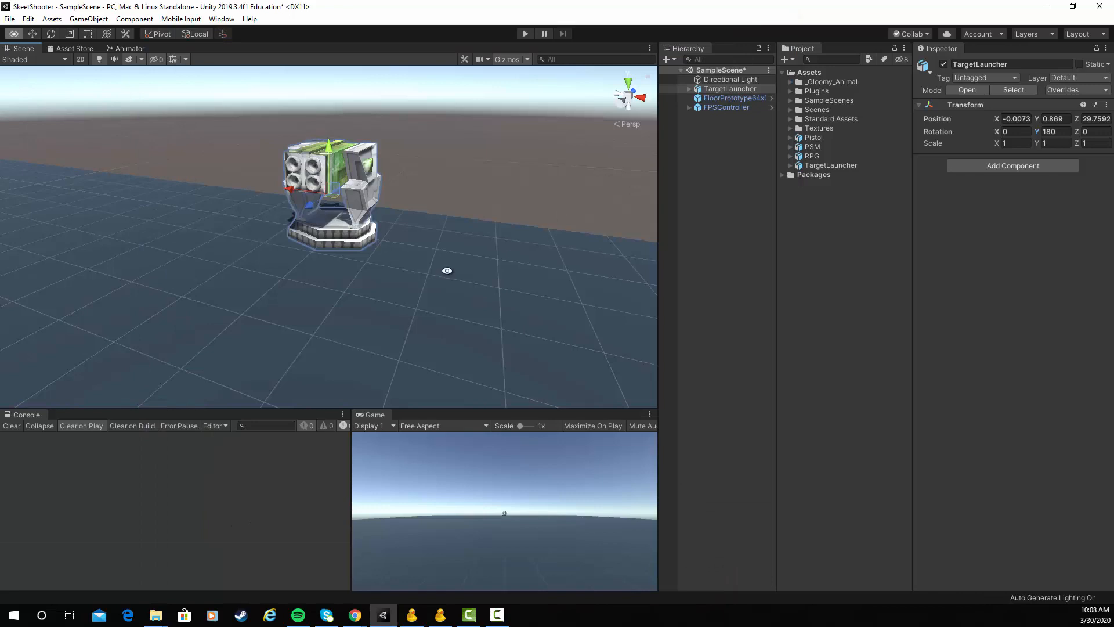
pyautogui.keyDown('alt'); pyautogui.moveTo(445, 273); pyautogui.dragTo(517, 318); pyautogui.keyUp('alt')
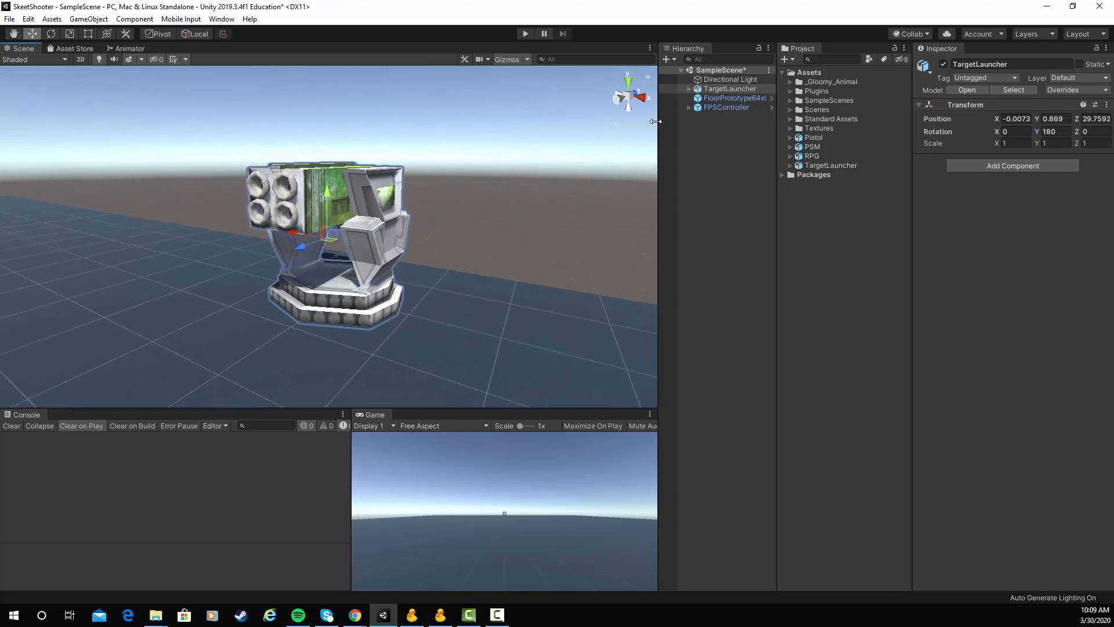
# Try rotating the TargetLauncher_TurningBase to about -24.87 degrees around Y and undo the rotation
pyautogui.click(689, 89)
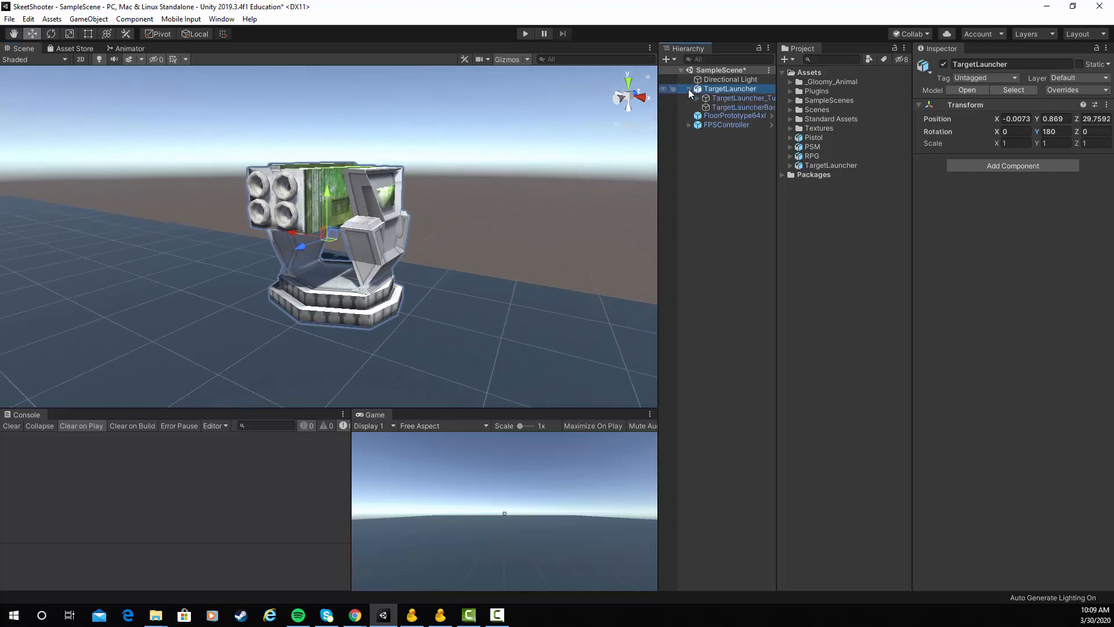
pyautogui.moveTo(538, 275)
pyautogui.keyDown('alt'); pyautogui.mouseDown()
pyautogui.moveTo(438, 279)
pyautogui.moveTo(555, 259)
pyautogui.mouseUp(); pyautogui.keyUp('alt')
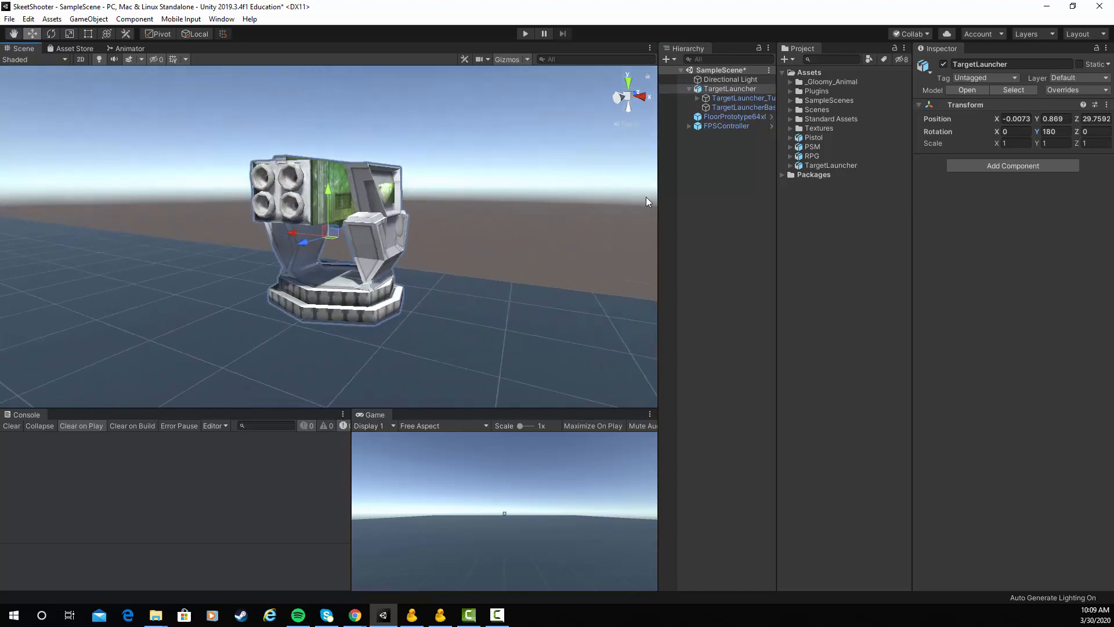
pyautogui.click(733, 97)
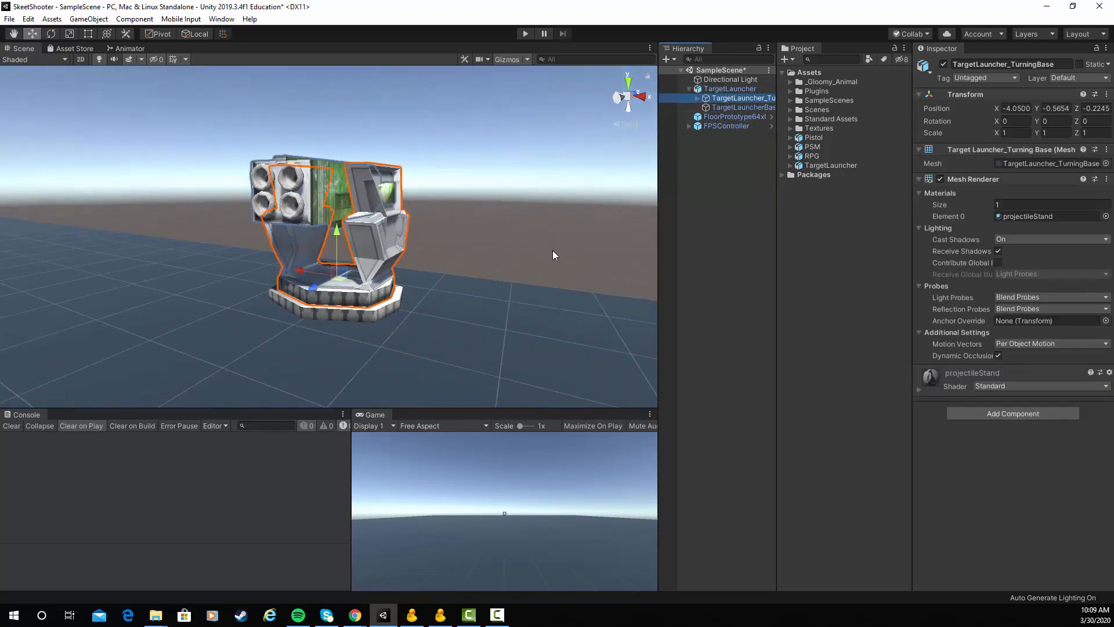
pyautogui.press('e')
pyautogui.keyDown('alt'); pyautogui.moveTo(365, 291); pyautogui.dragTo(488, 256); pyautogui.keyUp('alt')
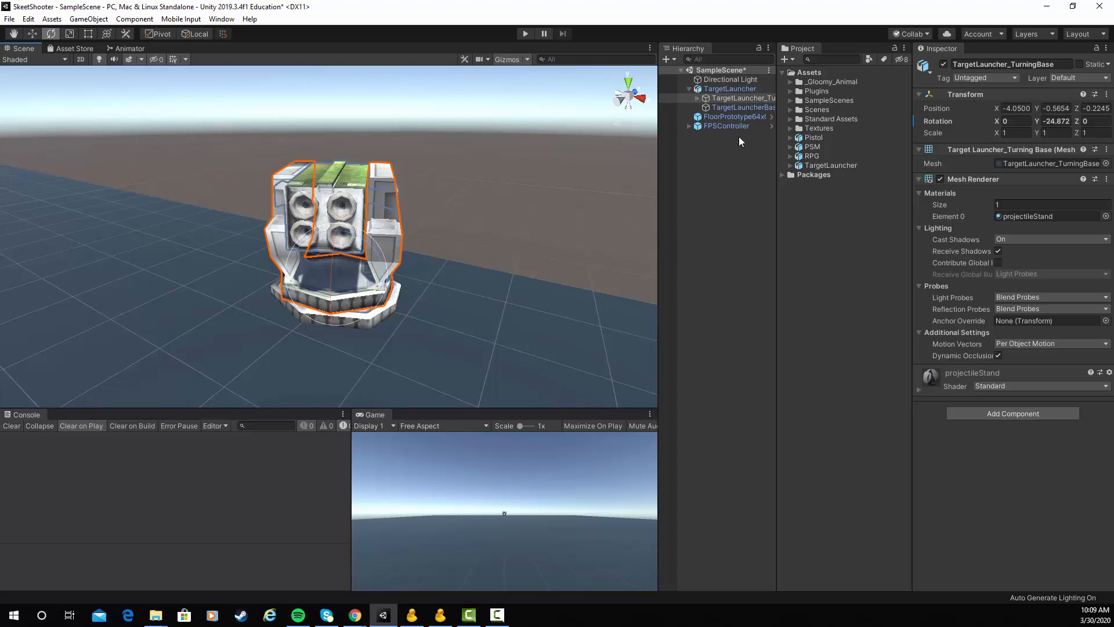
pyautogui.hotkey('ctrl', 'z')
# Check the TargetLauncherBase part, then try tilting the child TargetLauncher_Launcher and undo the tilt
pyautogui.click(737, 108)
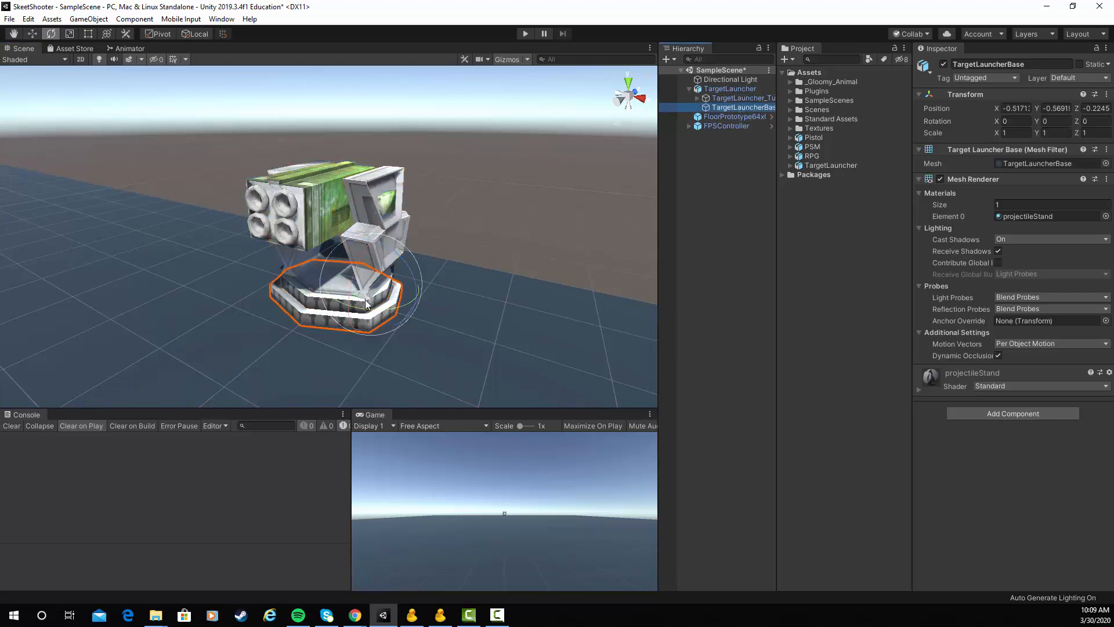
pyautogui.click(397, 311)
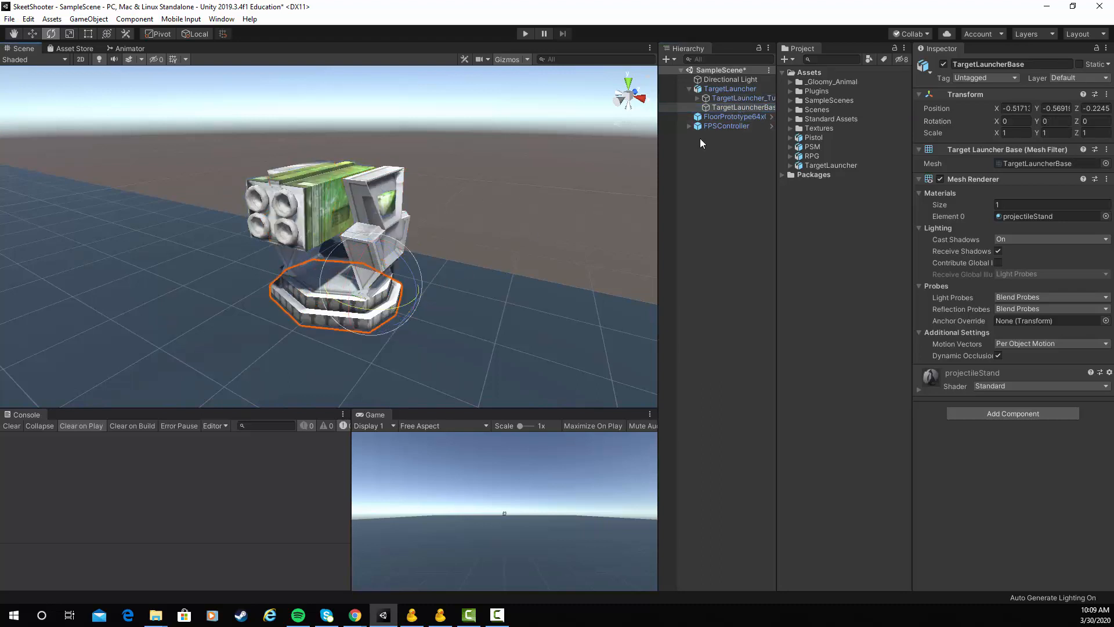
pyautogui.click(698, 97)
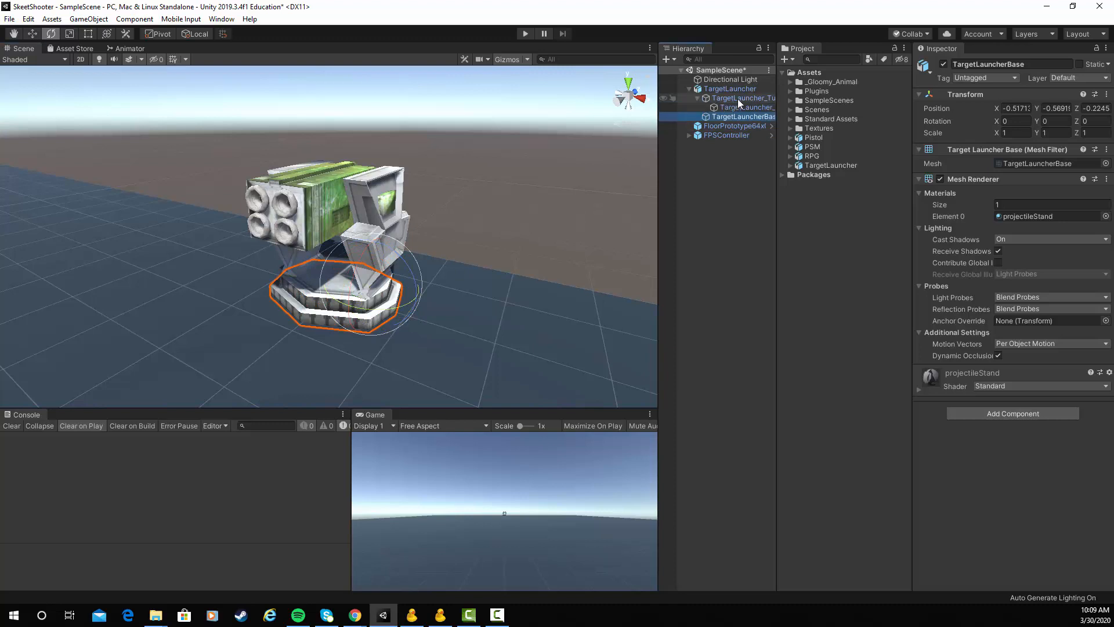
pyautogui.click(737, 99)
pyautogui.click(744, 107)
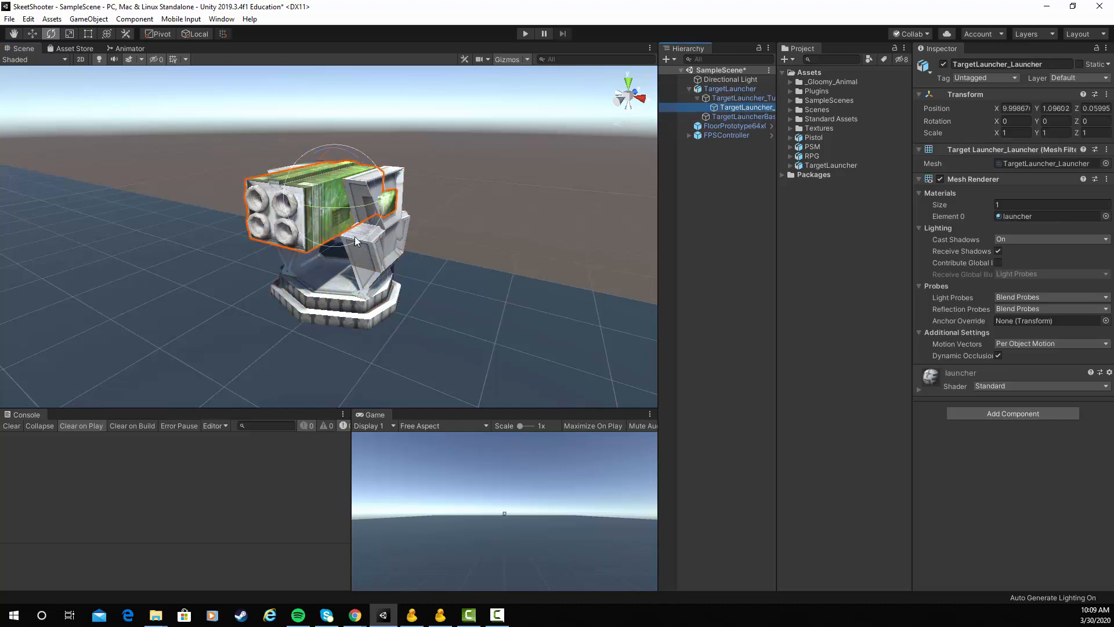
pyautogui.moveTo(311, 175)
pyautogui.mouseDown()
pyautogui.moveTo(353, 112)
pyautogui.moveTo(301, 193)
pyautogui.moveTo(321, 136)
pyautogui.moveTo(329, 196)
pyautogui.moveTo(323, 138)
pyautogui.moveTo(321, 158)
pyautogui.mouseUp()
pyautogui.hotkey('ctrl', 'z')
# Try turning the TargetLauncher_TurningBase together with tilting TargetLauncher_Launcher to about -39.37 degrees on X, and undo both rotations
pyautogui.click(742, 98)
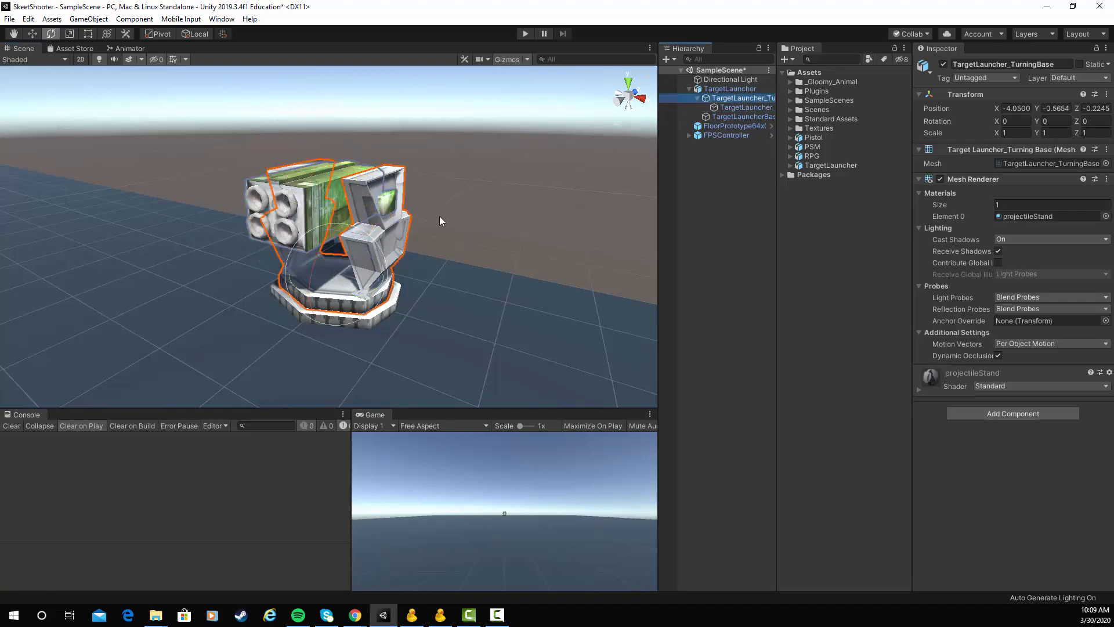
pyautogui.moveTo(365, 293); pyautogui.dragTo(413, 281)
pyautogui.click(747, 107)
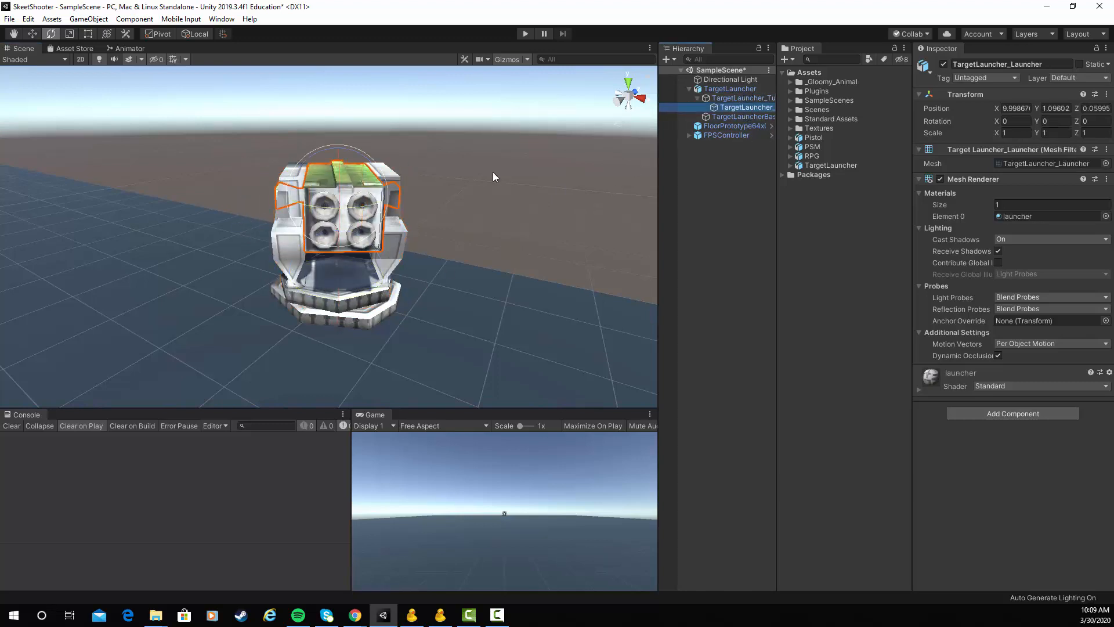
pyautogui.moveTo(340, 185); pyautogui.dragTo(387, 103)
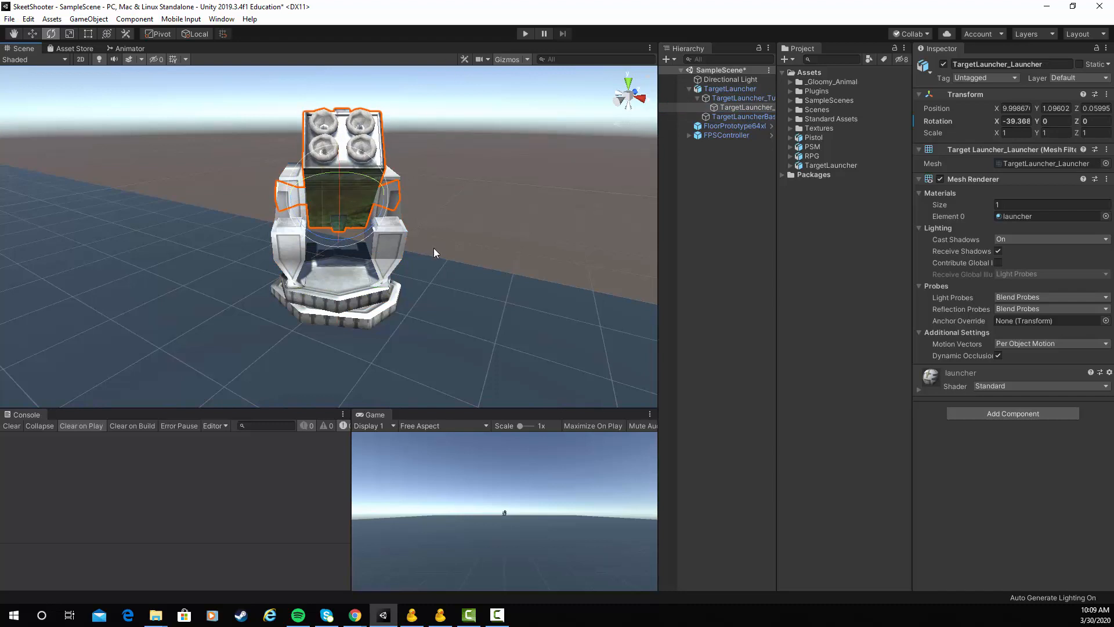
pyautogui.hotkey('ctrl', 'z')
pyautogui.hotkey('ctrl', 'z')
pyautogui.hotkey('ctrl', 'z')
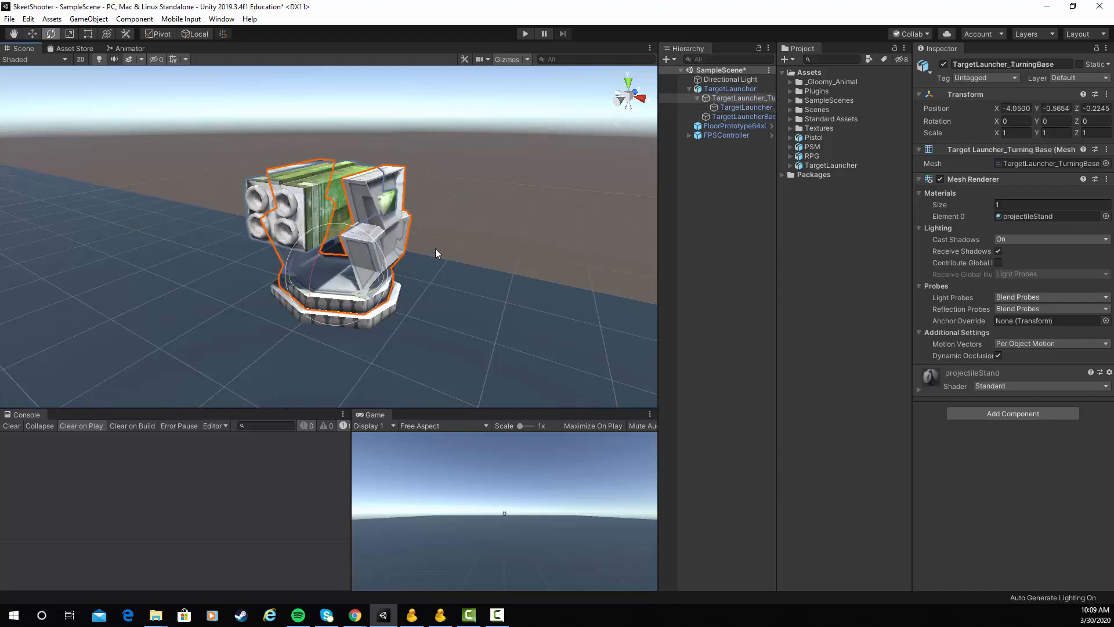
pyautogui.hotkey('ctrl', 'z')
pyautogui.hotkey('ctrl', 'z')
# Select TargetLauncher_Launcher and examine its local move axes and barrel direction from several angles
pyautogui.click(744, 107)
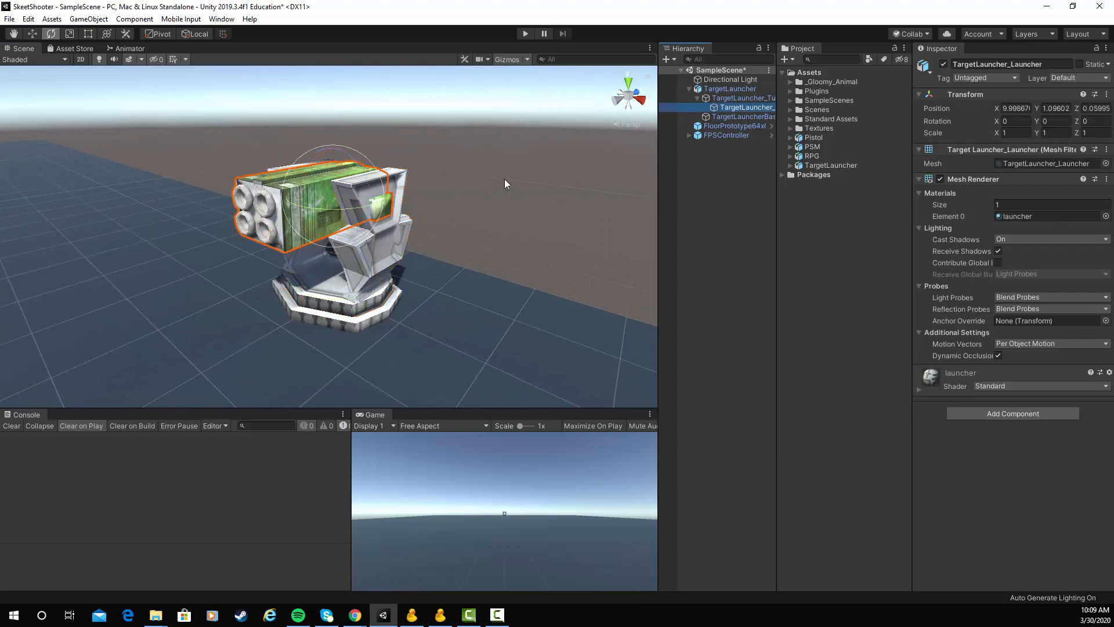
pyautogui.press('w')
pyautogui.keyDown('alt'); pyautogui.moveTo(468, 256); pyautogui.dragTo(449, 285); pyautogui.keyUp('alt')
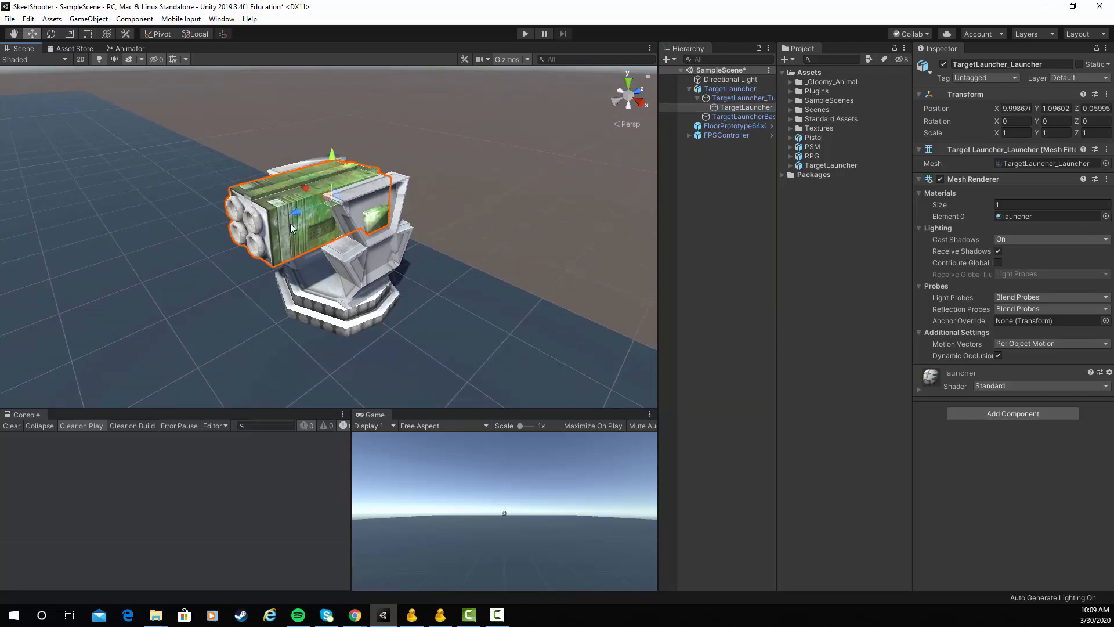
pyautogui.keyDown('alt'); pyautogui.moveTo(290, 224); pyautogui.dragTo(318, 233); pyautogui.keyUp('alt')
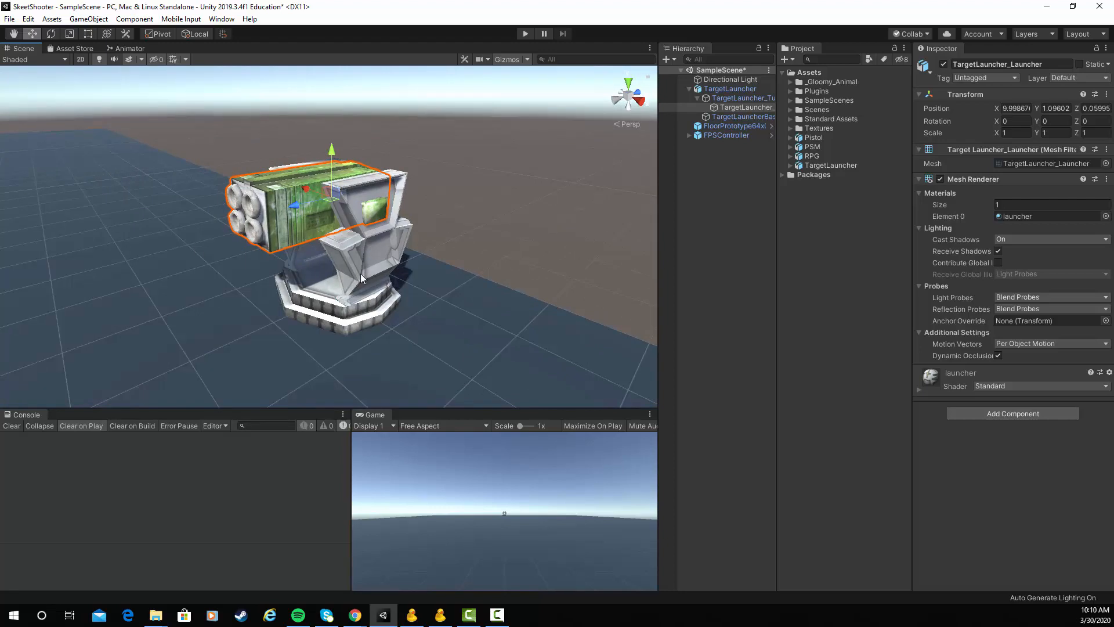
pyautogui.keyDown('alt'); pyautogui.moveTo(415, 282); pyautogui.dragTo(537, 291, button='right'); pyautogui.keyUp('alt')
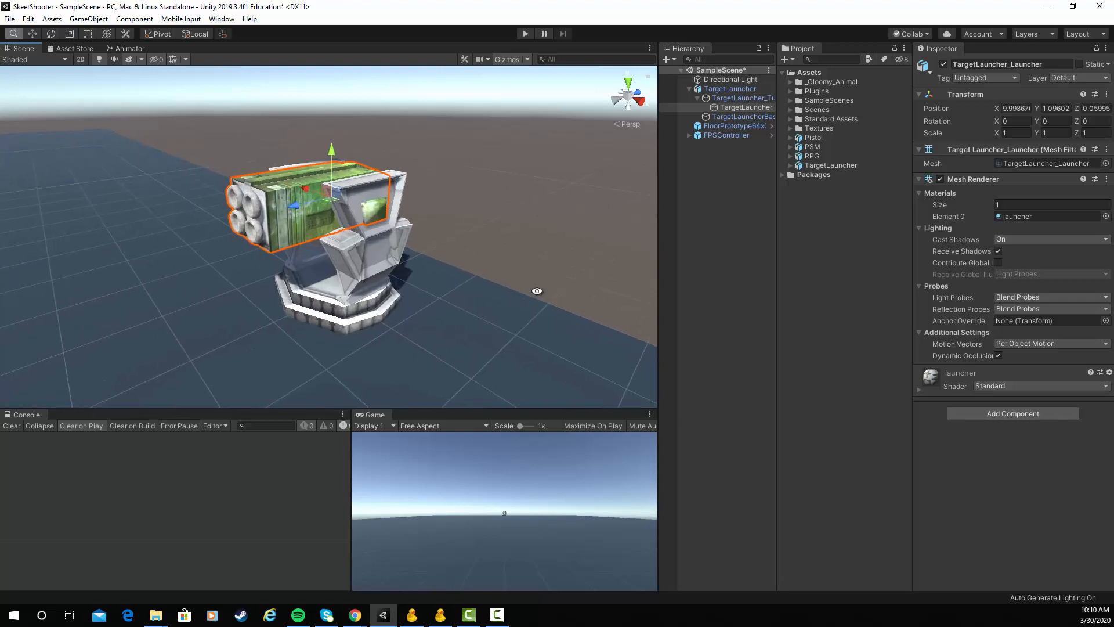
pyautogui.keyDown('alt'); pyautogui.moveTo(420, 287); pyautogui.dragTo(461, 275); pyautogui.keyUp('alt')
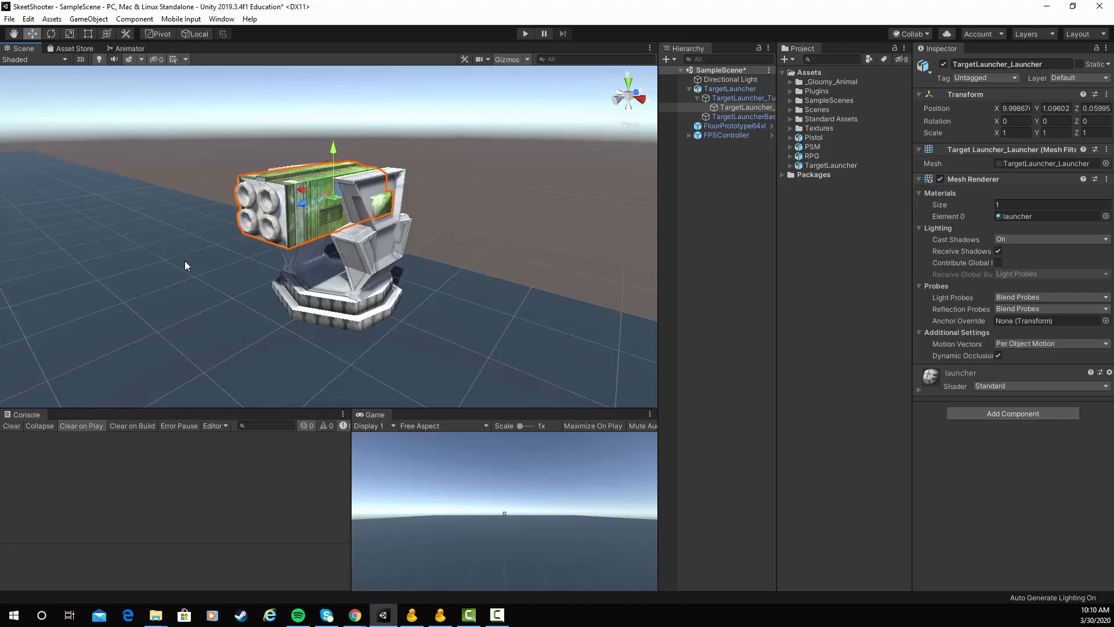
# Create a C# script named TargetLauncherScript in the Assets folder and open it in Visual Studio
pyautogui.click(793, 61)
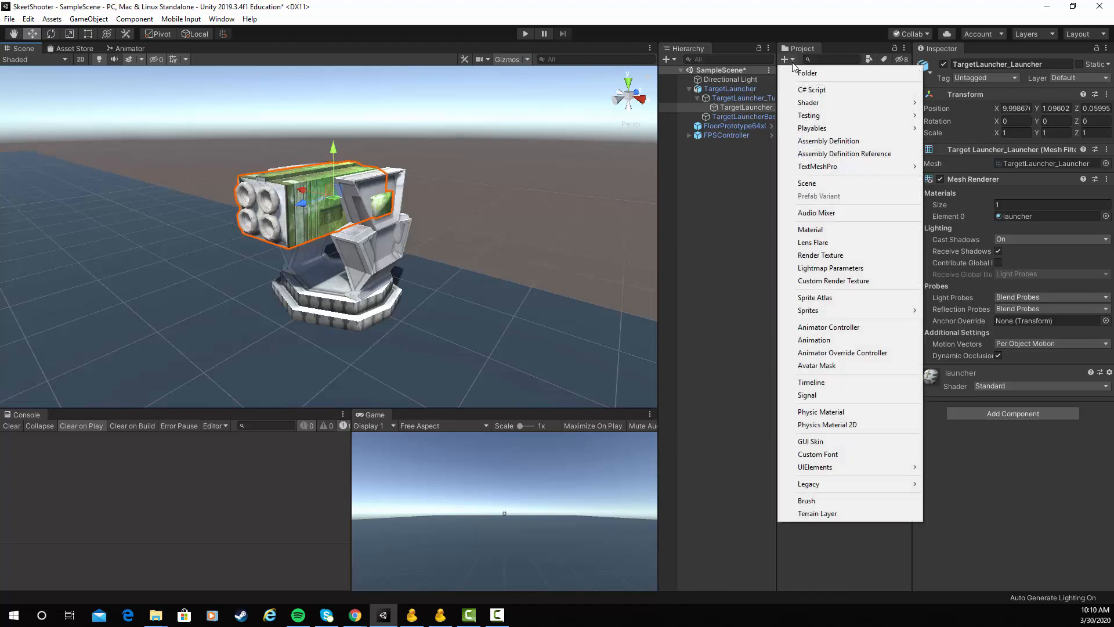
pyautogui.click(803, 89)
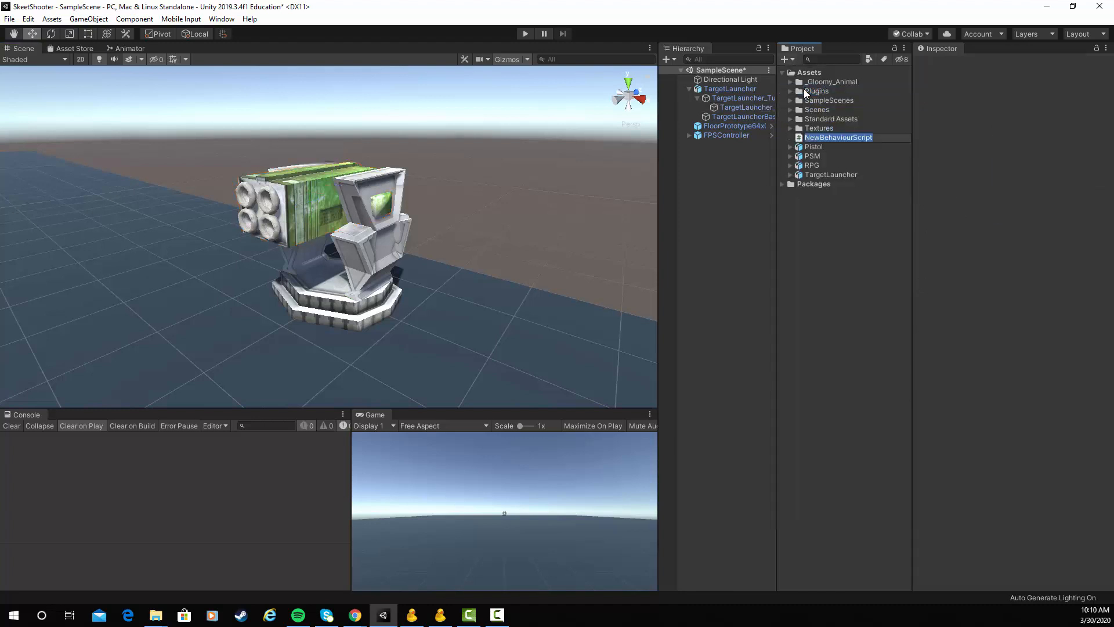
pyautogui.write('TargetLauncherScript')
pyautogui.press('Return')
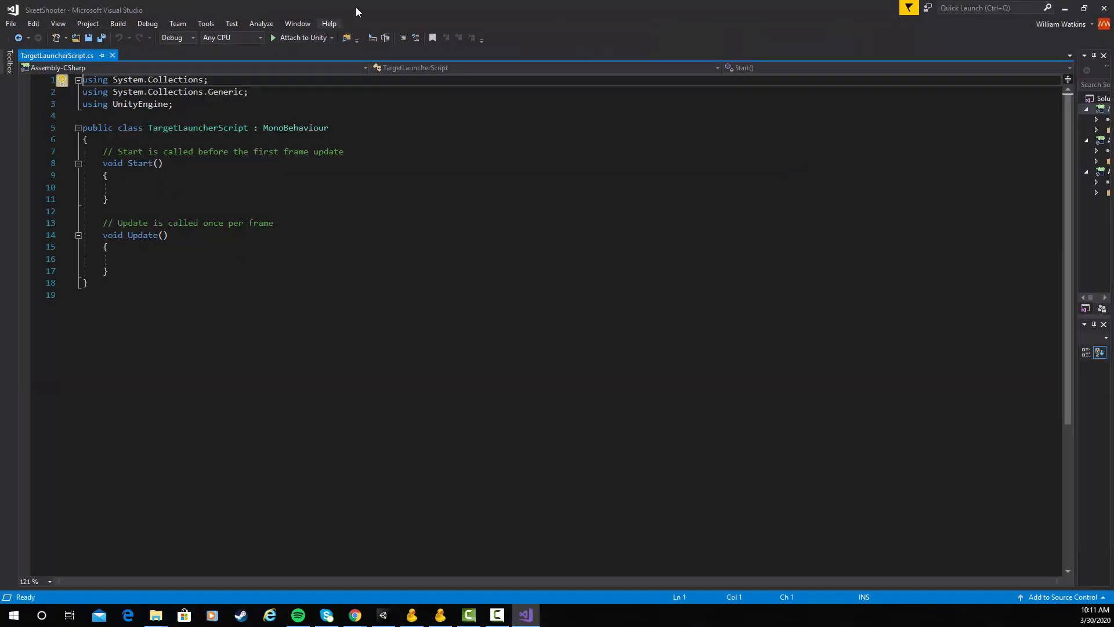
pyautogui.moveTo(369, 12)
pyautogui.mouseDown()
pyautogui.moveTo(444, 270)
pyautogui.moveTo(459, 6)
pyautogui.moveTo(372, 2)
pyautogui.mouseUp()
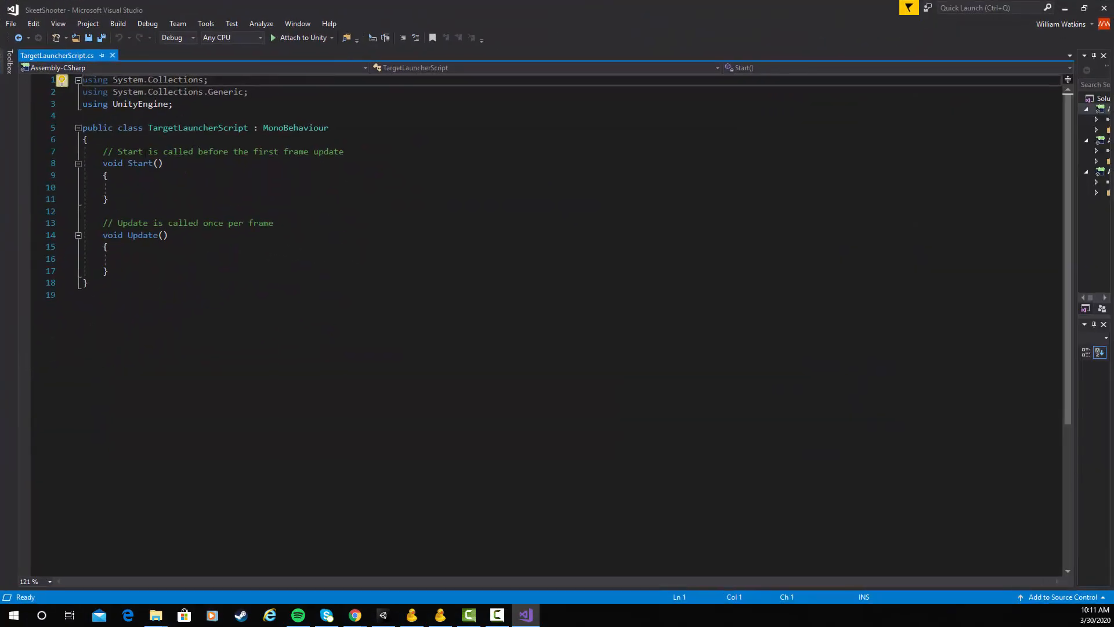
# Declare two public GameObject fields, launcherBase and launcher, at the start of the TargetLauncherScript class
pyautogui.click(98, 151)
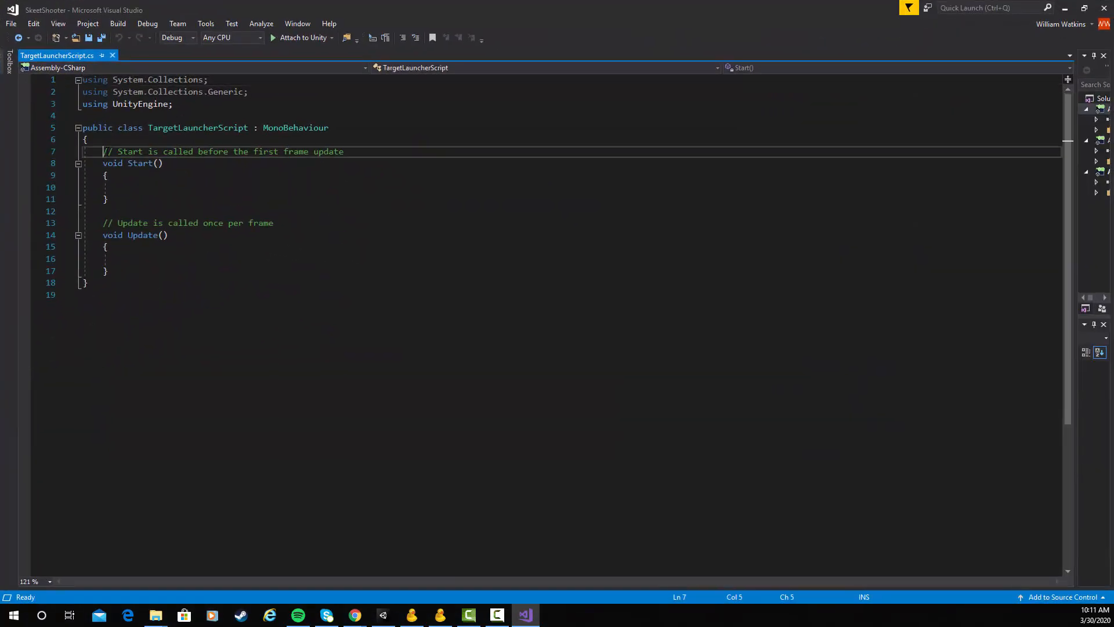
pyautogui.press('Return')
pyautogui.press('Return')
pyautogui.press('Up')
pyautogui.press('Up')
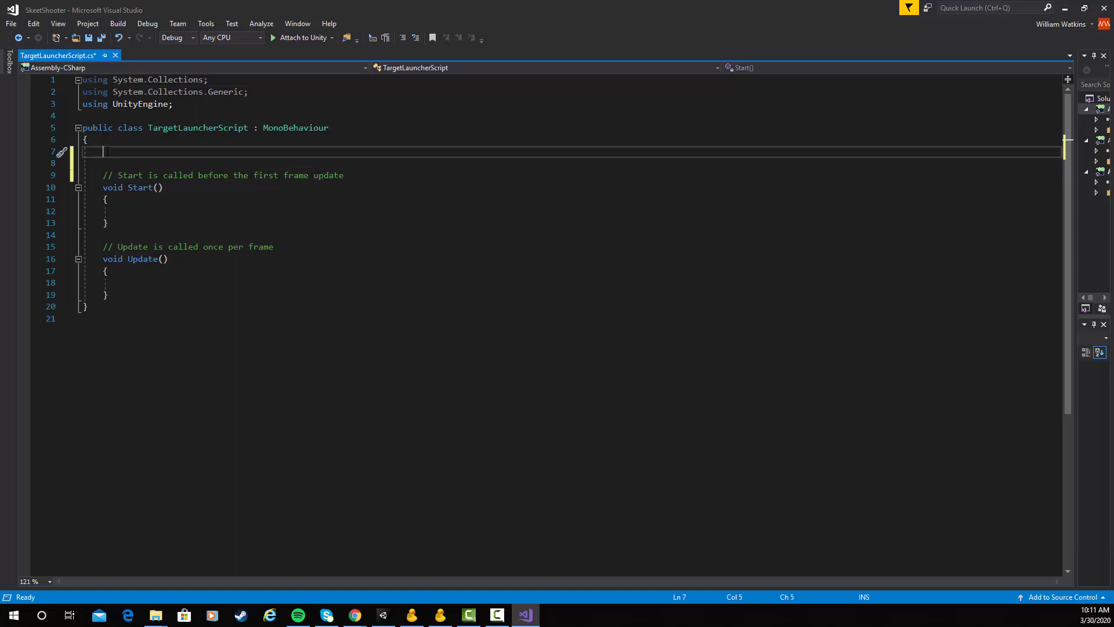
pyautogui.write('public GameObject ')
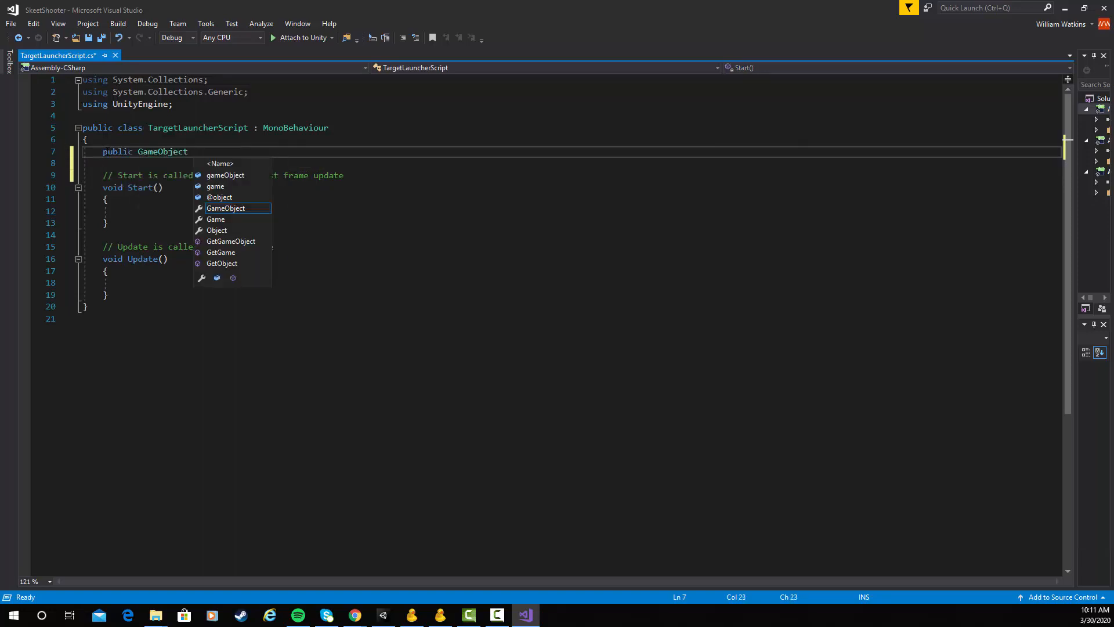
pyautogui.write('launche')
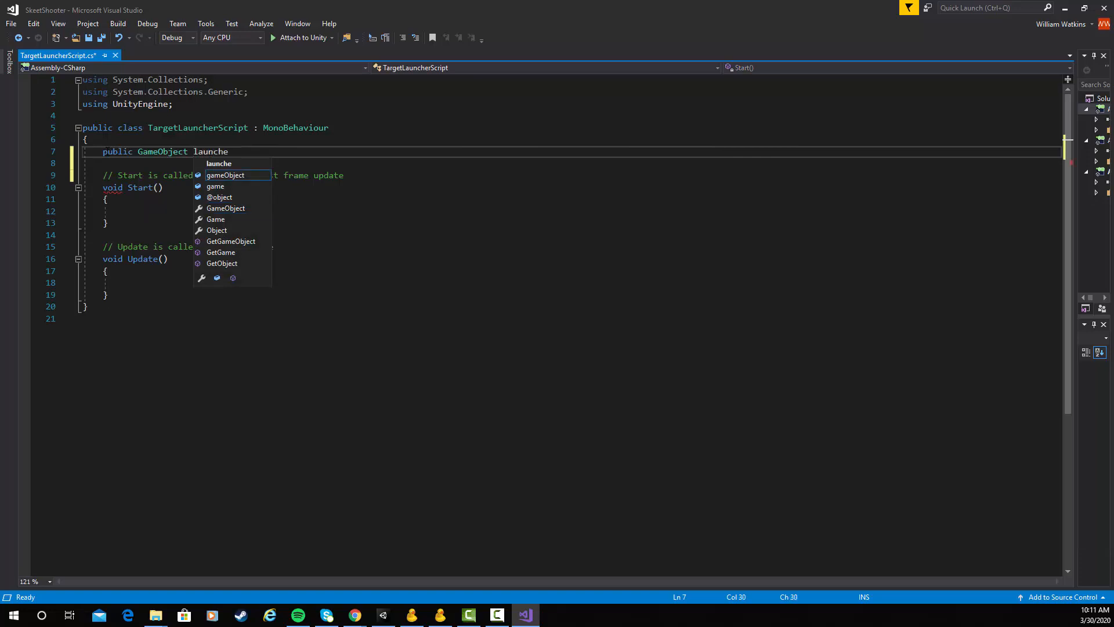
pyautogui.write('rBase;')
pyautogui.press('Return')
pyautogui.write('pu')
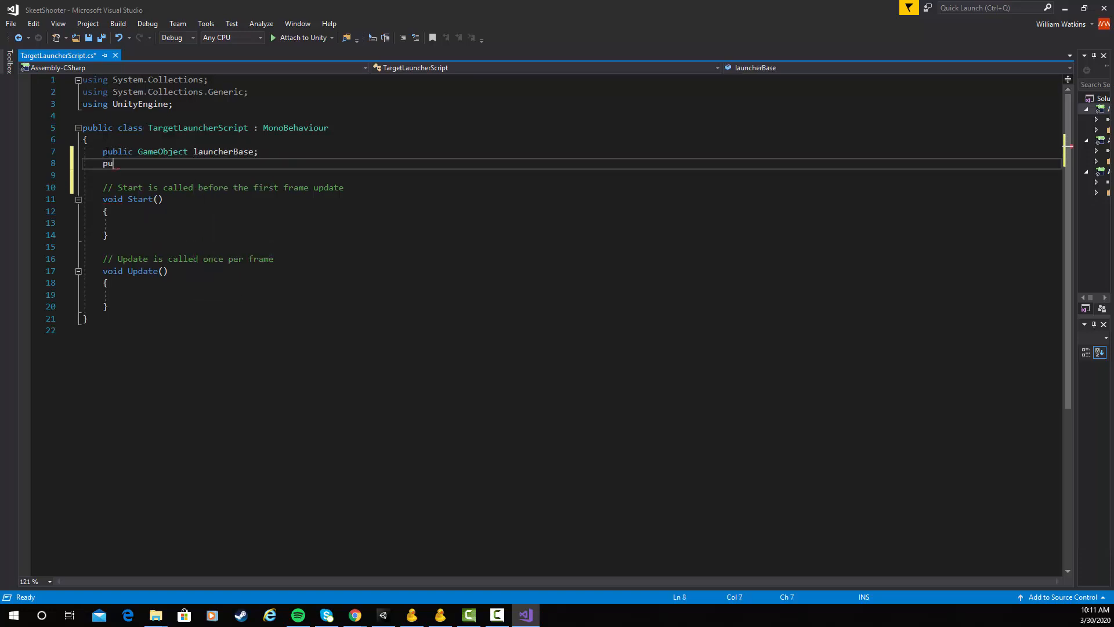
pyautogui.write('blic game')
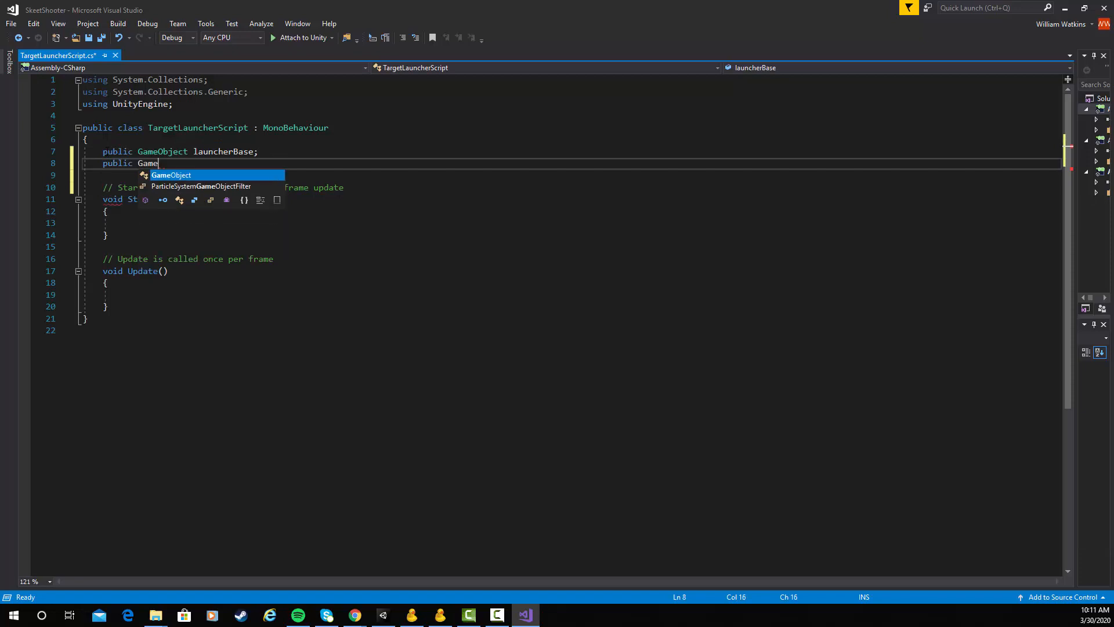
pyautogui.write('Object launcher;')
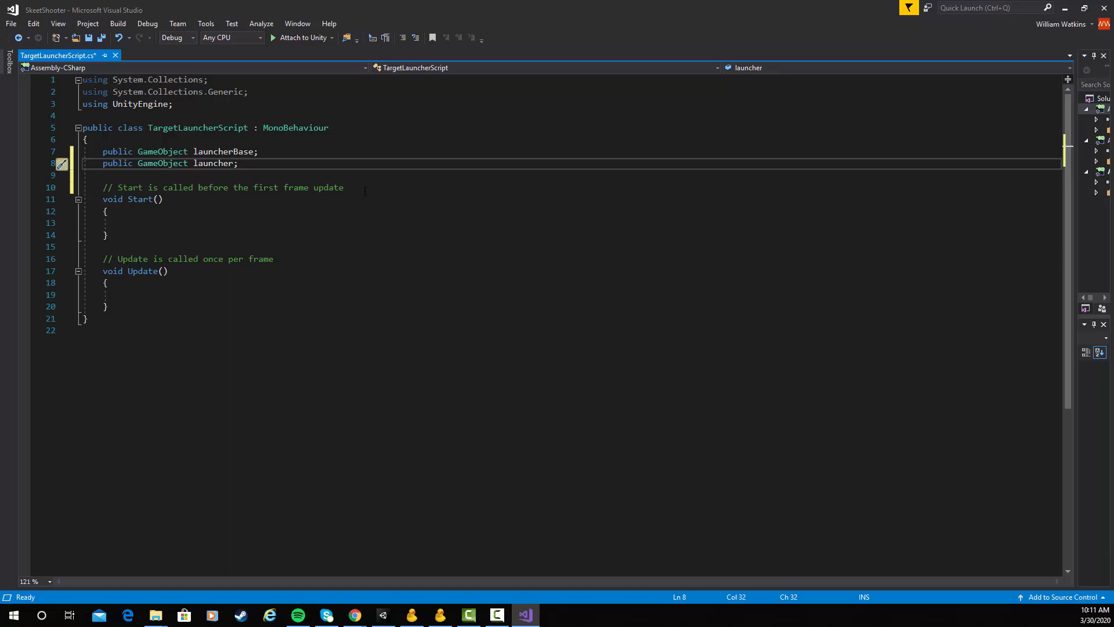
# Delete the comment above Start and the whole Update method with its comment, leaving blank lines after Start
pyautogui.moveTo(396, 187); pyautogui.dragTo(60, 180)
pyautogui.press('Delete')
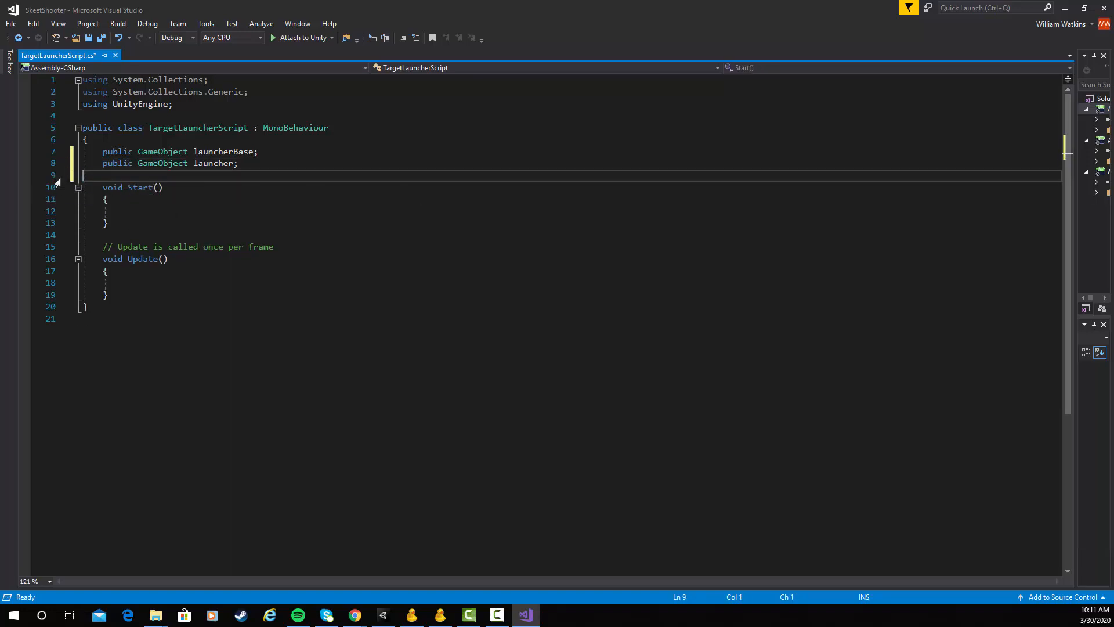
pyautogui.moveTo(137, 296); pyautogui.dragTo(26, 239)
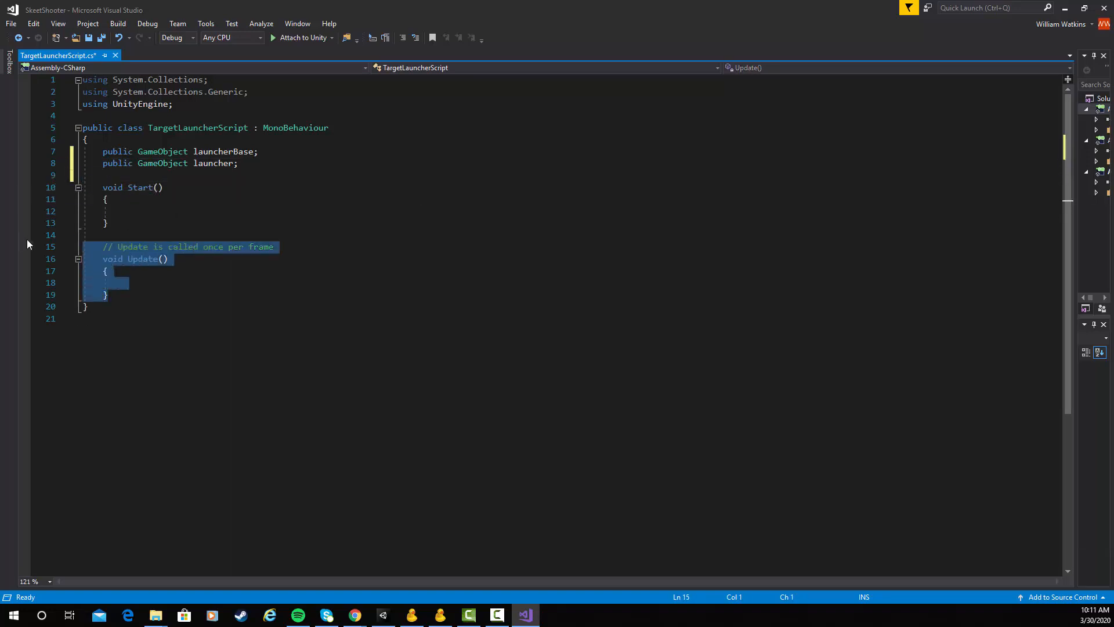
pyautogui.press('Delete')
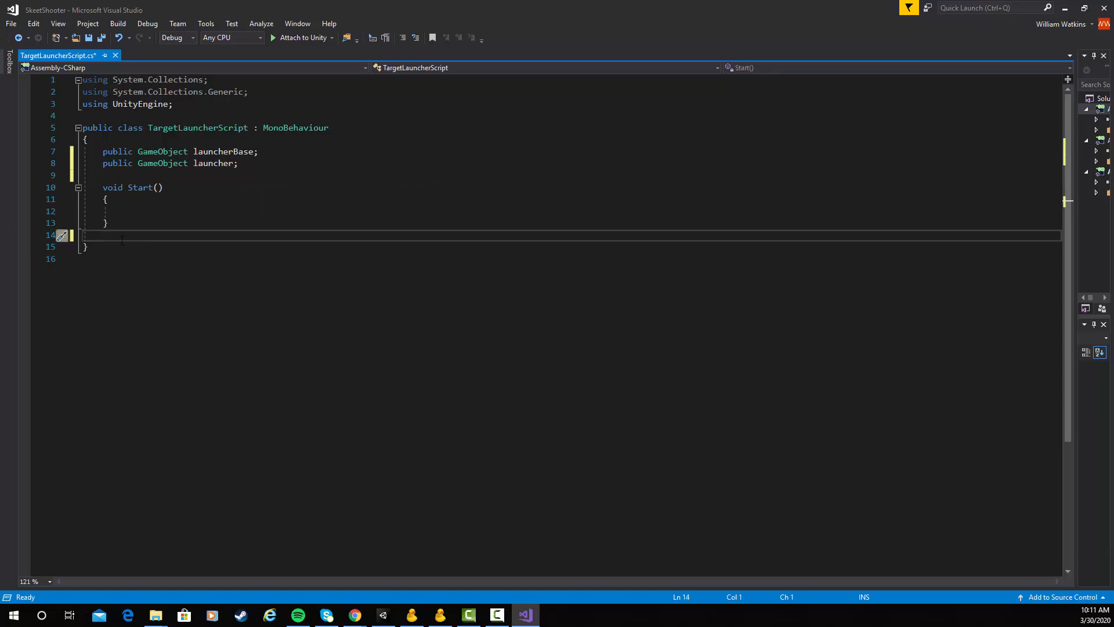
pyautogui.press('Return')
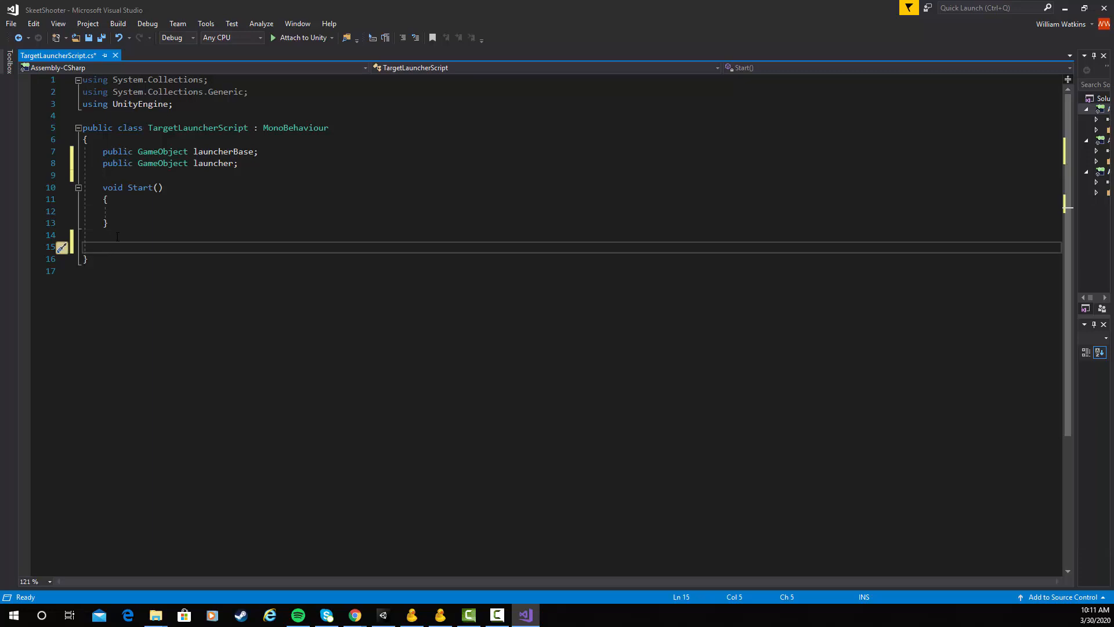
pyautogui.write('void Ien')
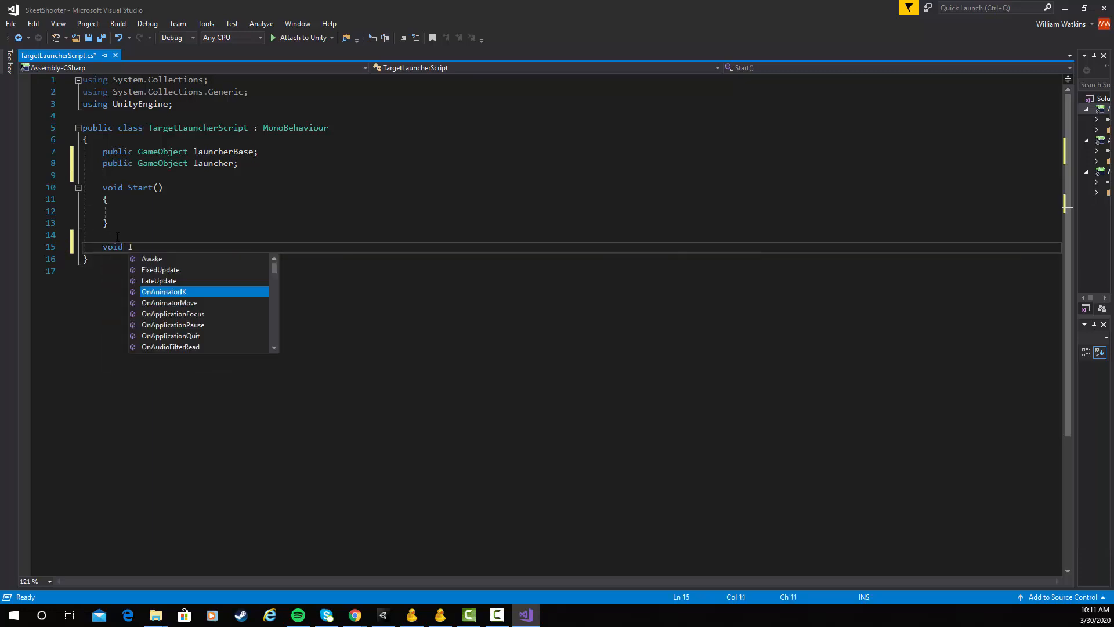
pyautogui.press('BackSpace')
pyautogui.press('BackSpace')
pyautogui.press('BackSpace')
pyautogui.press('BackSpace')
pyautogui.press('BackSpace')
pyautogui.press('BackSpace')
pyautogui.press('BackSpace')
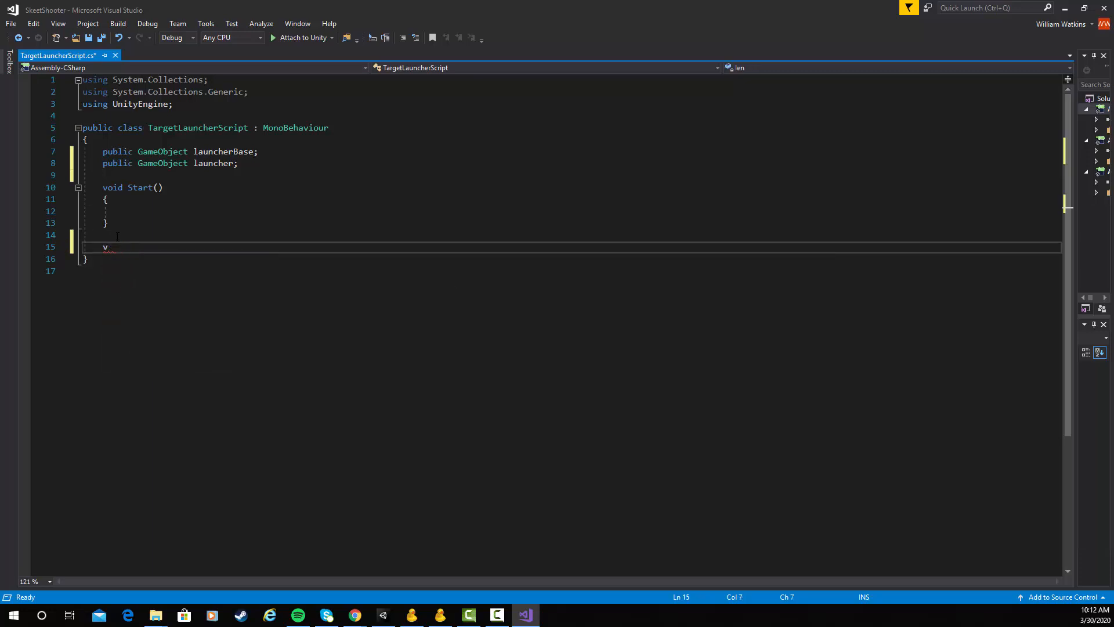
# Add an IEnumerator method named RandomRotation() with an empty body below Start
pyautogui.write('IEnumerator')
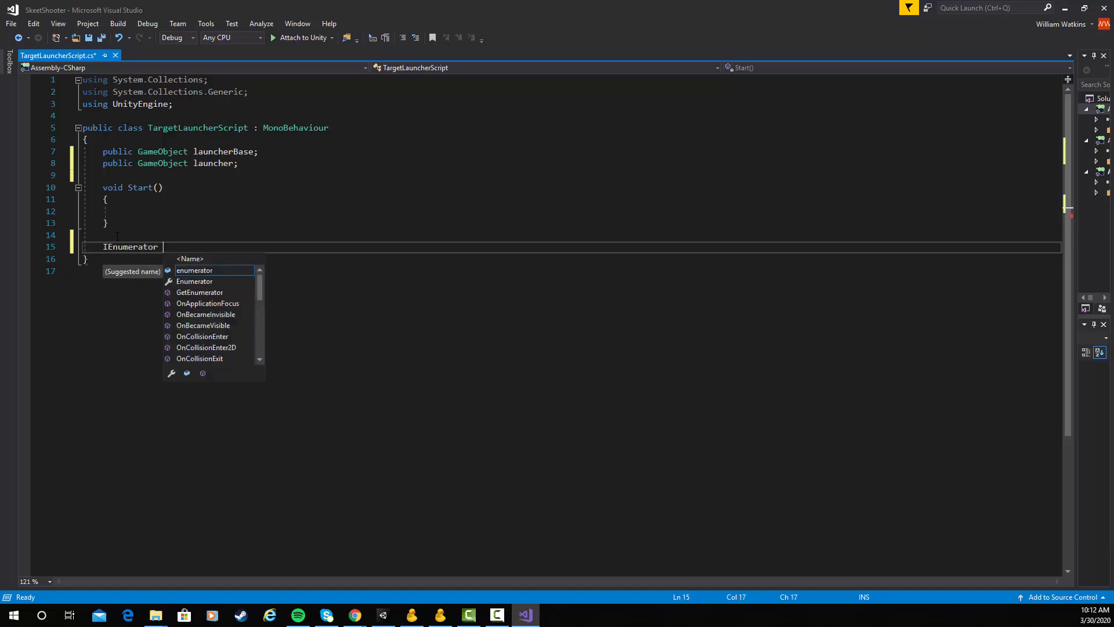
pyautogui.write(' Rand')
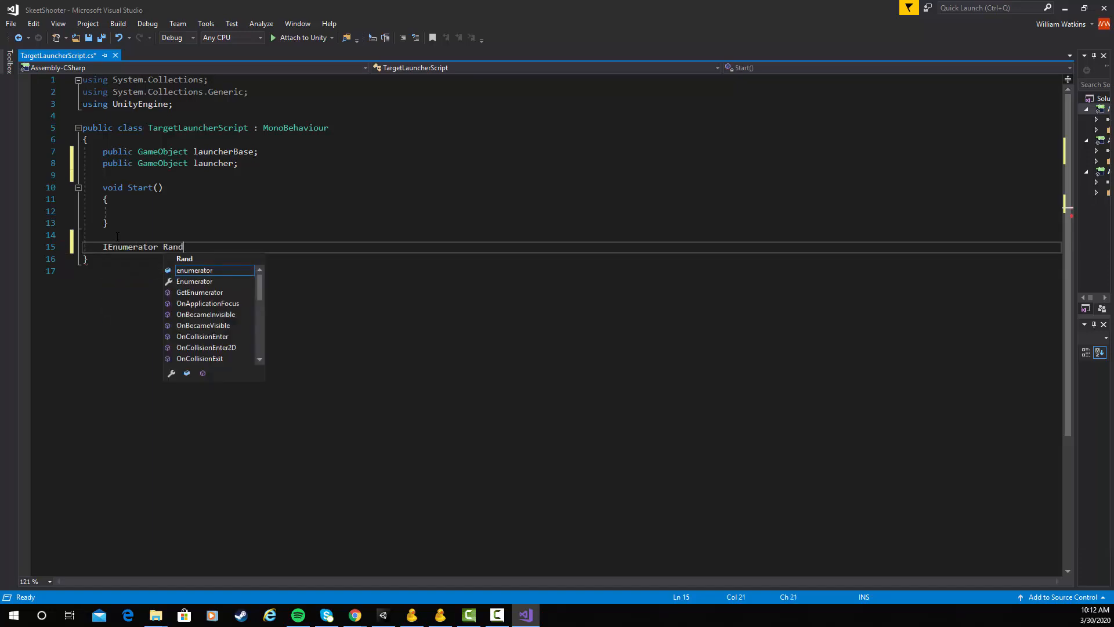
pyautogui.write('omRotation')
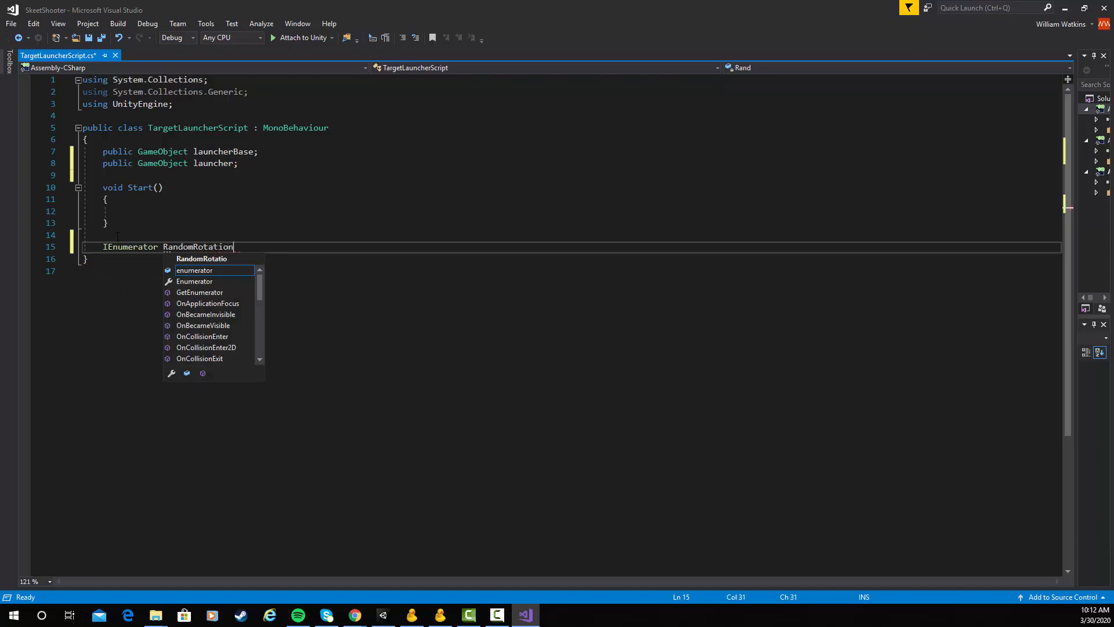
pyautogui.press('Escape')
pyautogui.write('(')
pyautogui.press('Return')
pyautogui.write('{')
pyautogui.press('Return')
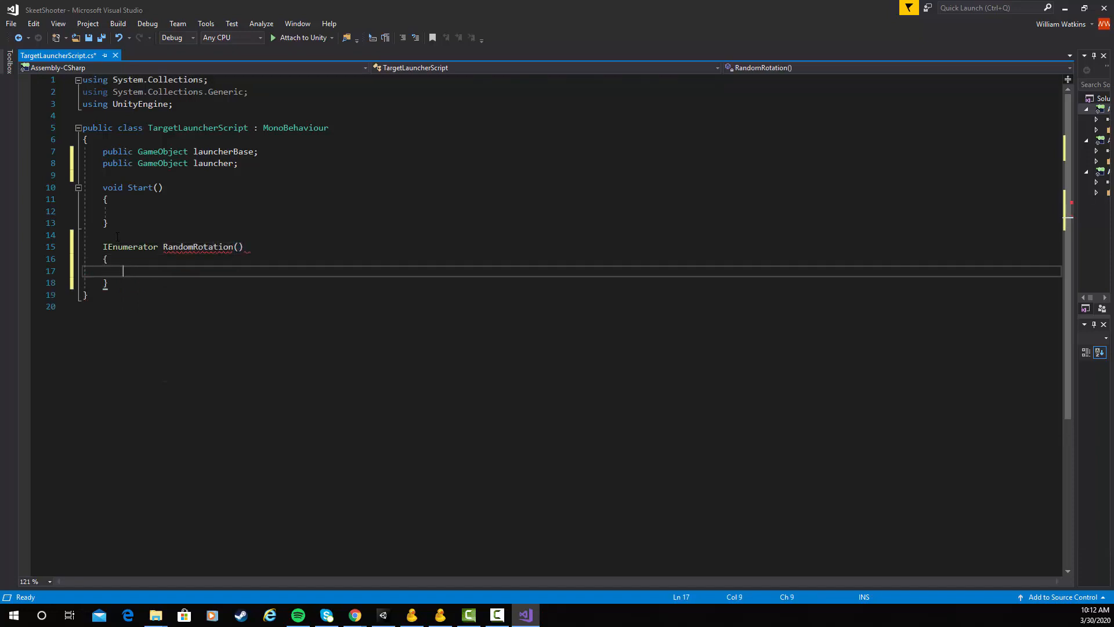
# Write yield return new WaitForSeconds(1f); inside RandomRotation, followed by blank lines
pyautogui.write('y')
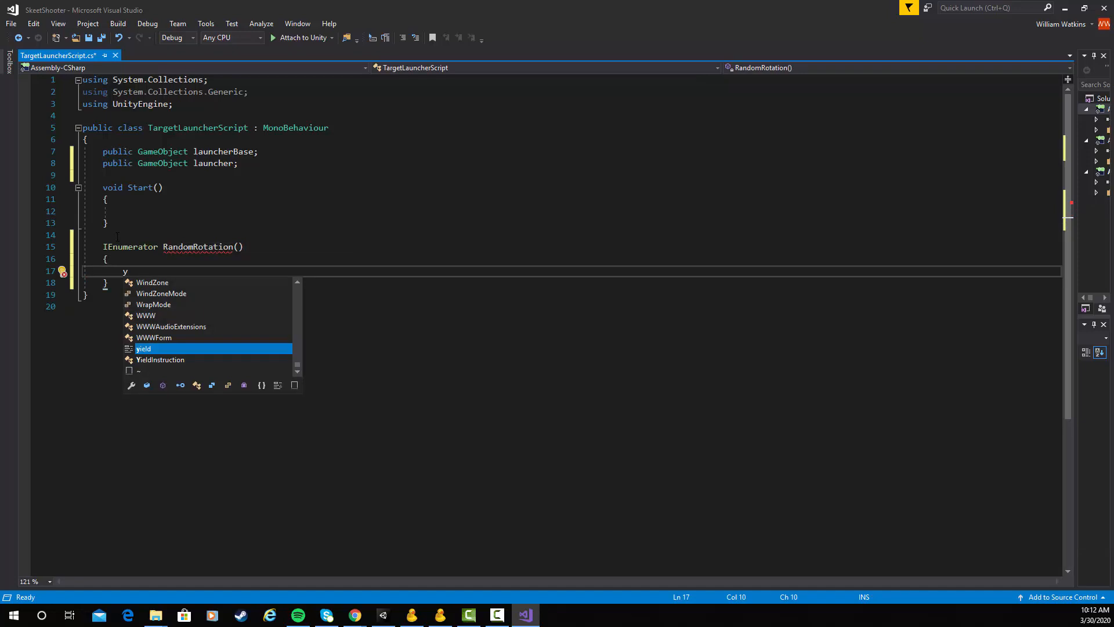
pyautogui.press('BackSpace')
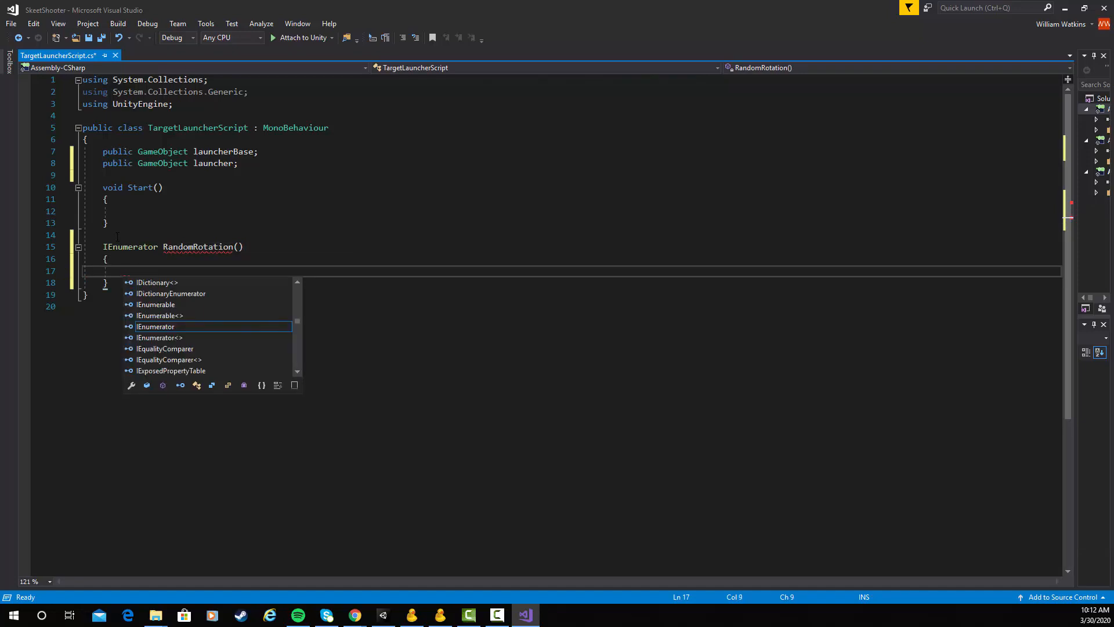
pyautogui.write('yield ret')
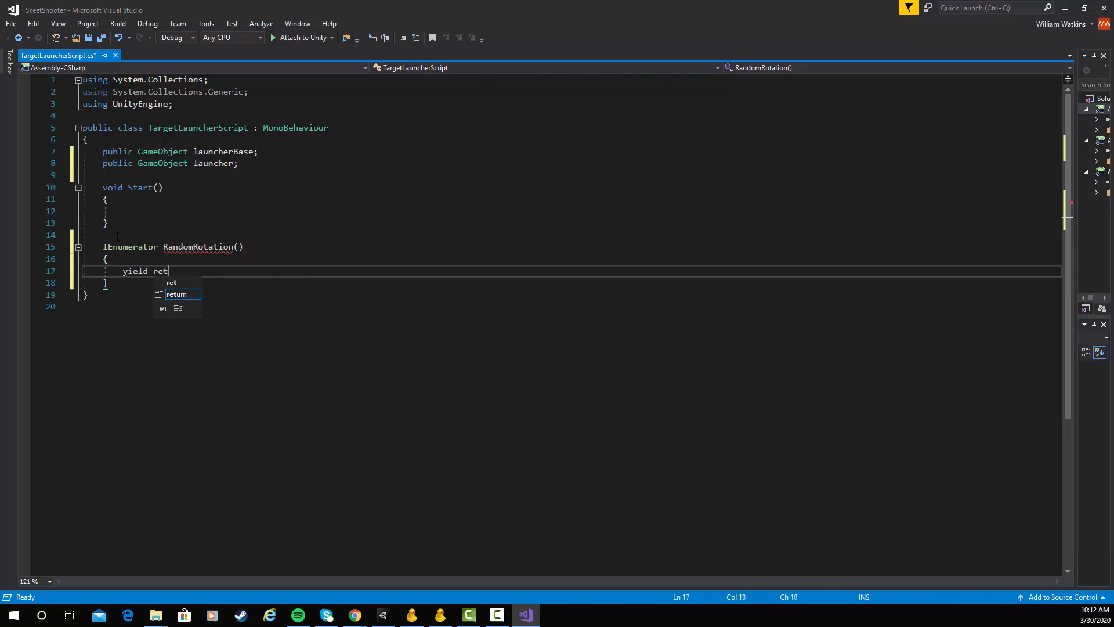
pyautogui.write('urn new Wai')
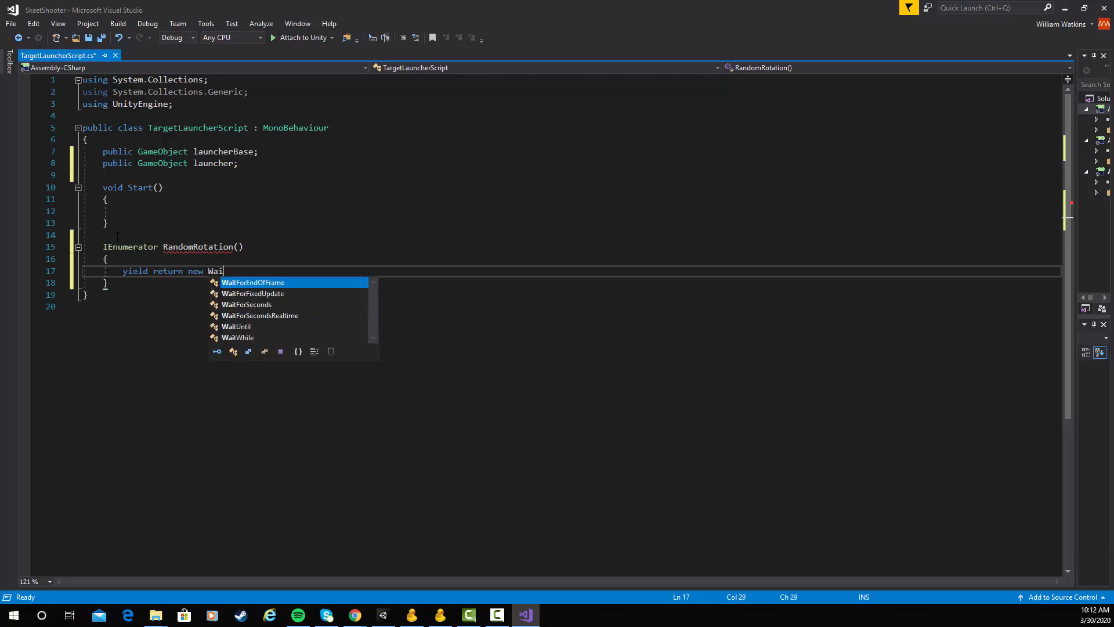
pyautogui.write('tForSeconds (')
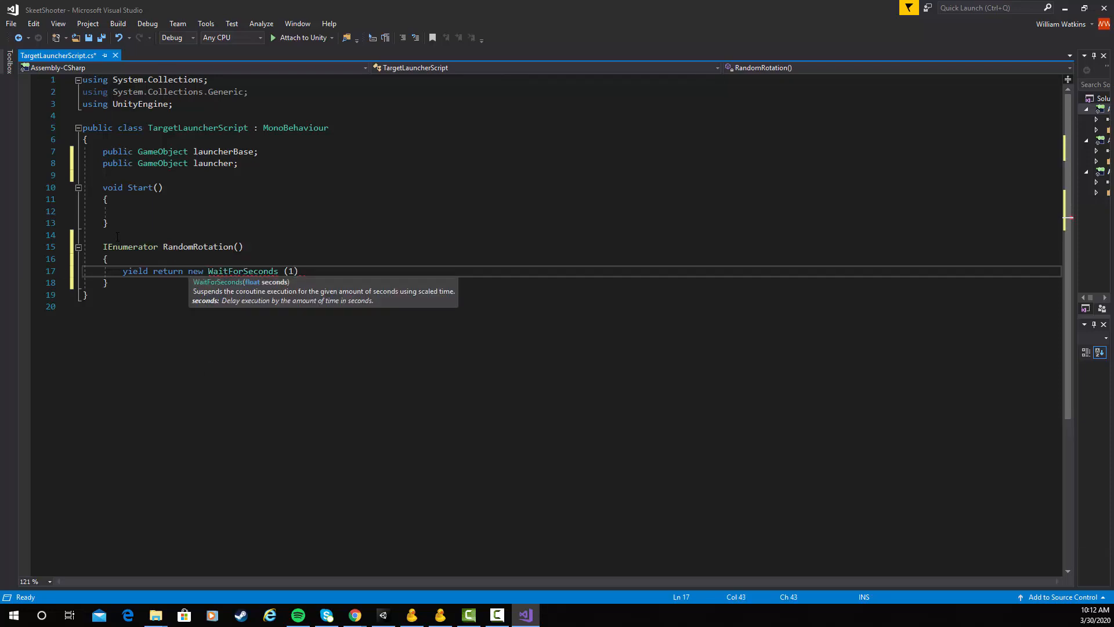
pyautogui.write('1f')
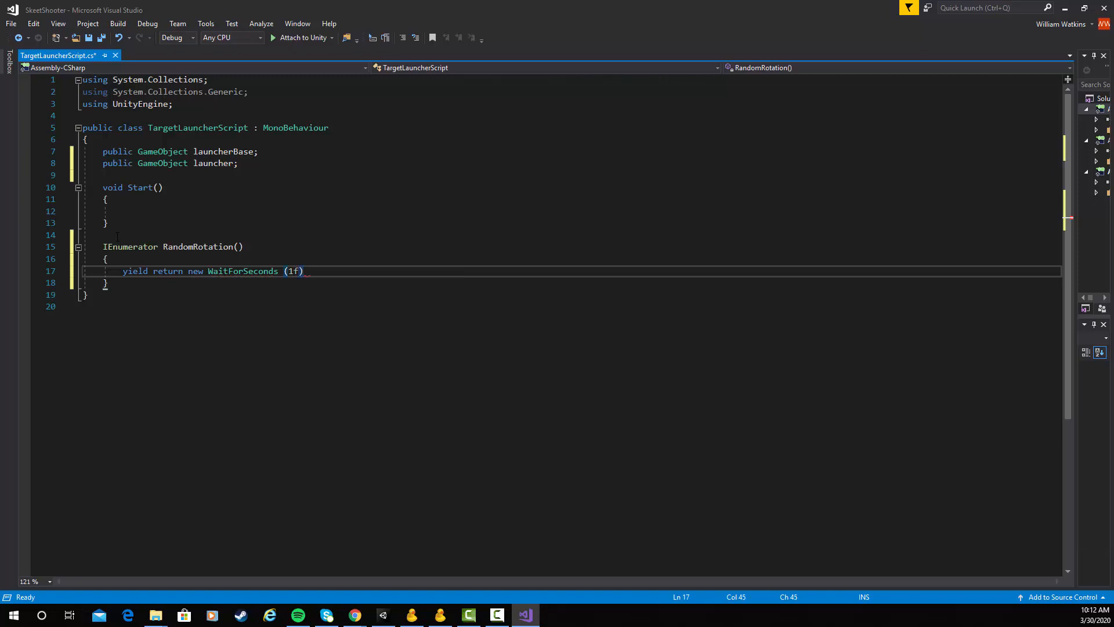
pyautogui.write(';')
pyautogui.press('Return')
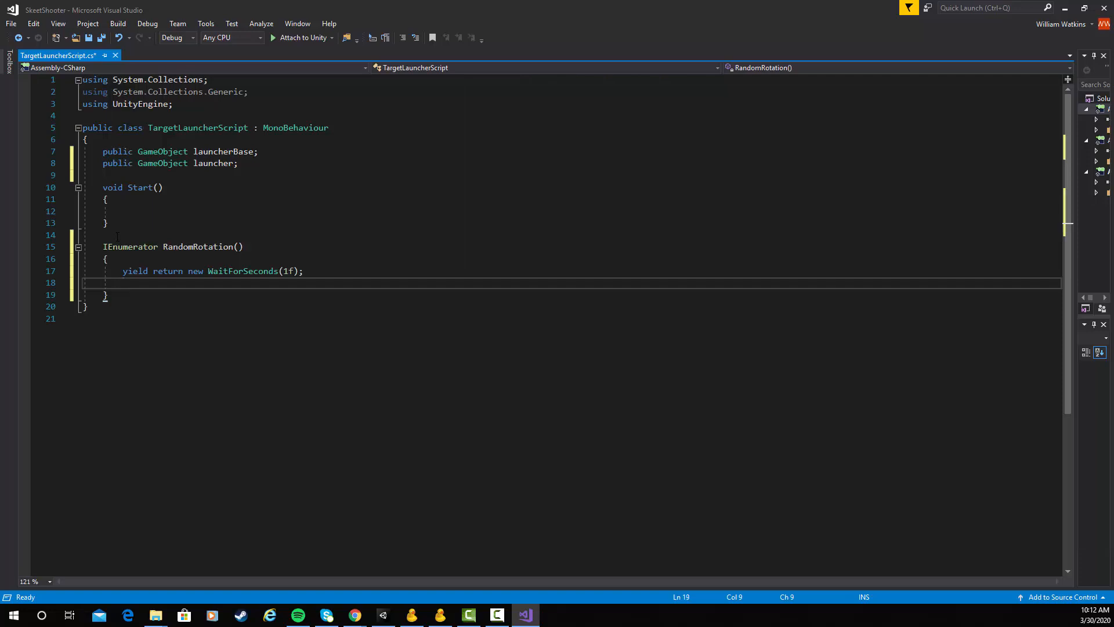
pyautogui.press('Return')
# Switch to Unity to check the TargetLauncher_TurningBase object in the hierarchy, and return to the script in Visual Studio
pyautogui.hotkey('alt', 'Tab')
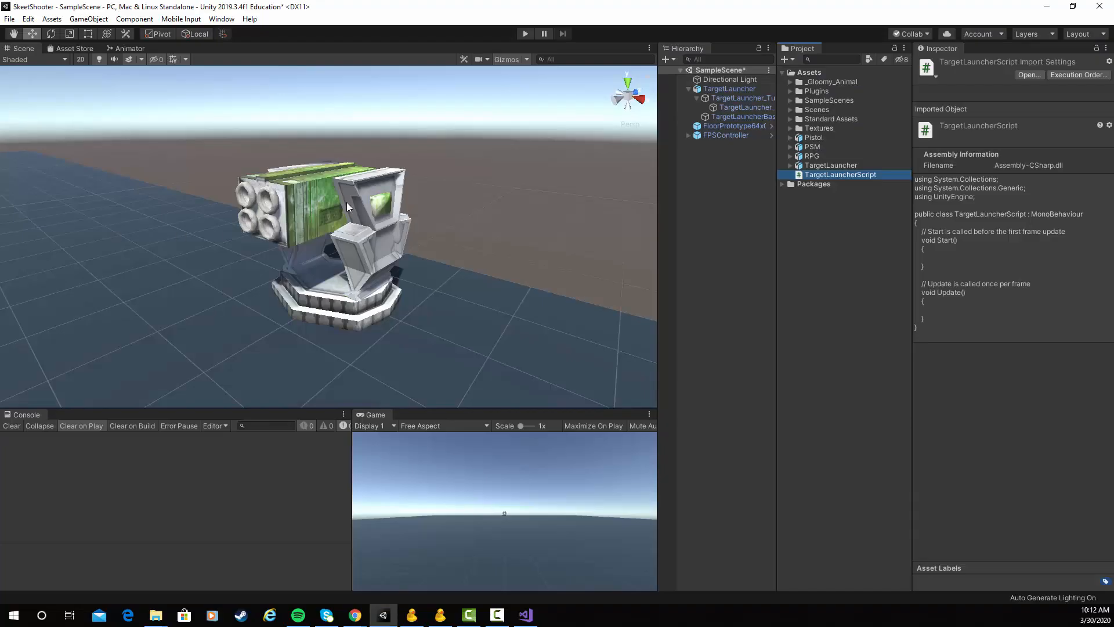
pyautogui.click(738, 100)
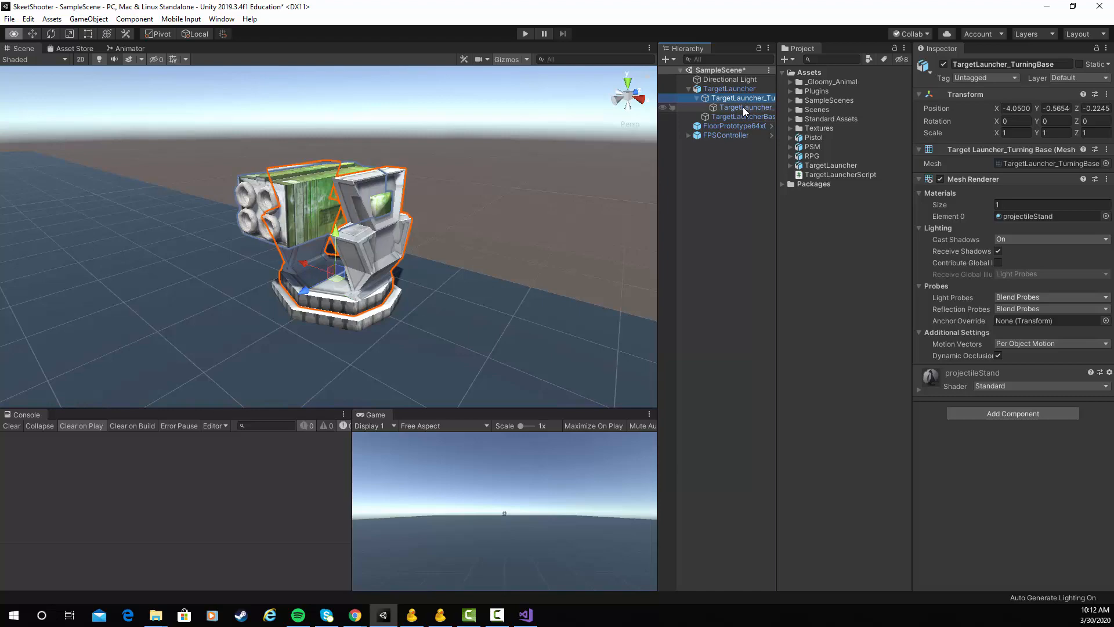
pyautogui.hotkey('alt', 'Tab')
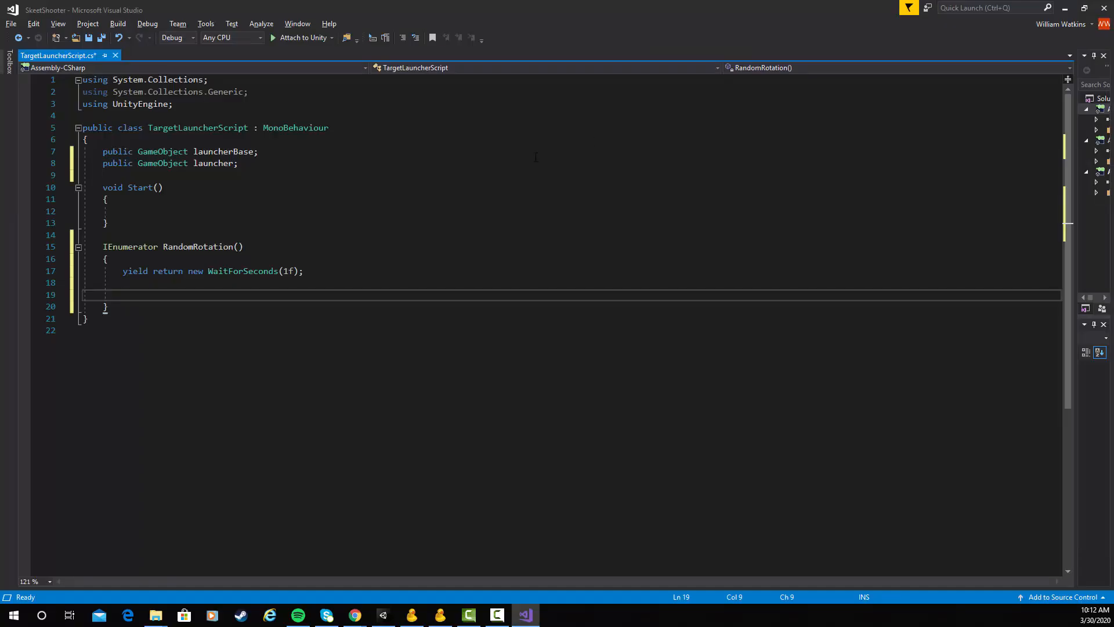
# Start an iTween.RotateTo call with launcherBase as its first argument inside RandomRotation, below the WaitForSeconds line
pyautogui.write('itwe')
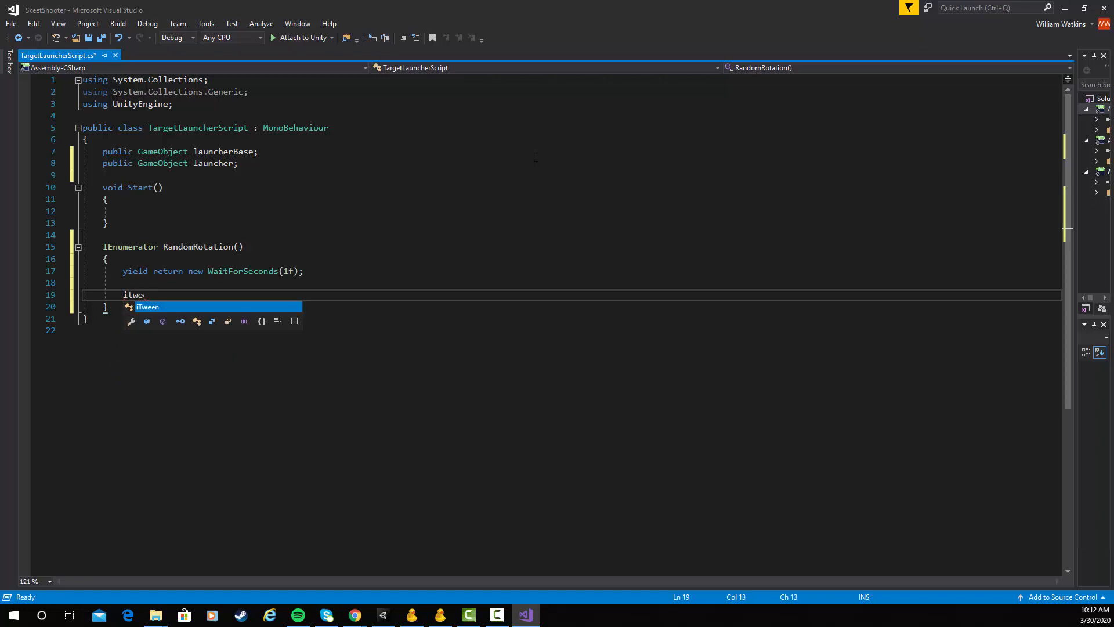
pyautogui.write('en.RotateT')
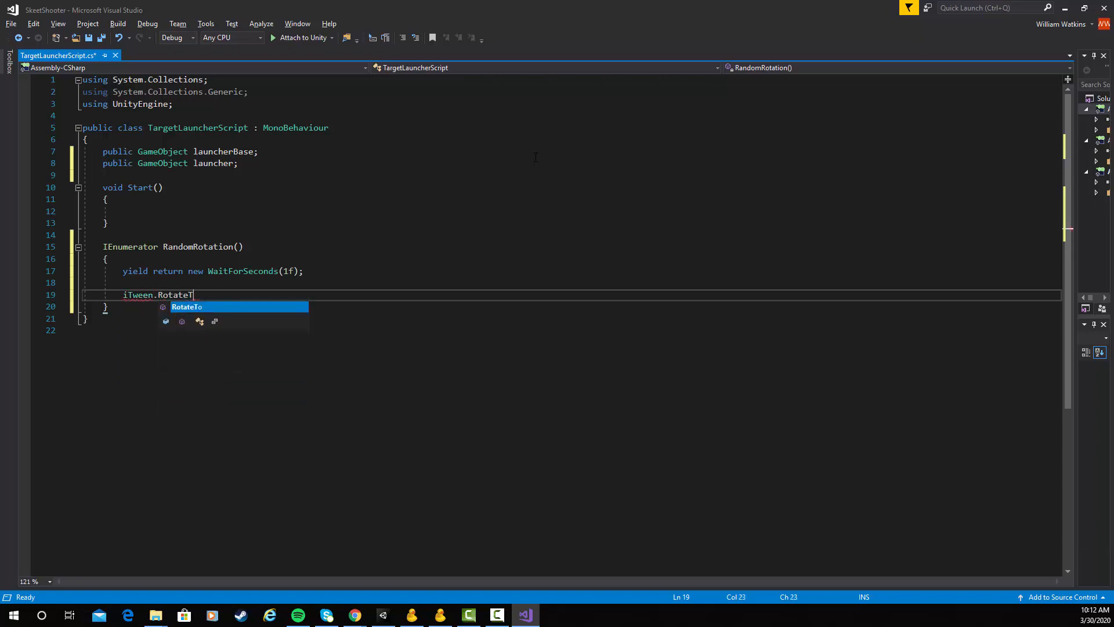
pyautogui.write('o(laucnh')
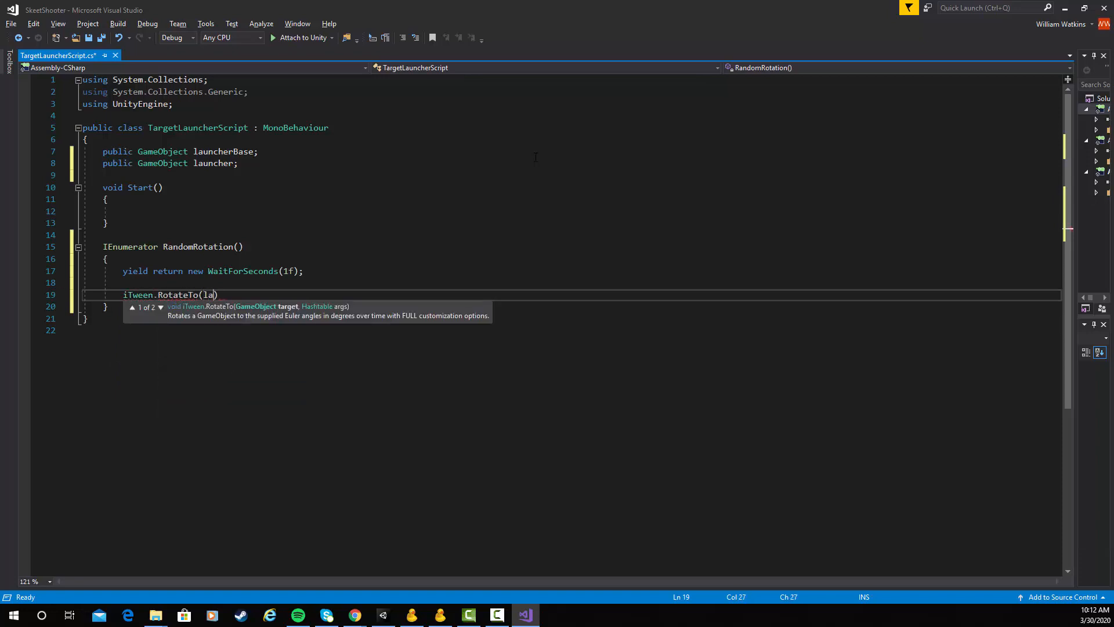
pyautogui.press('BackSpace')
pyautogui.press('BackSpace')
pyautogui.press('BackSpace')
pyautogui.write('ncherVBas')
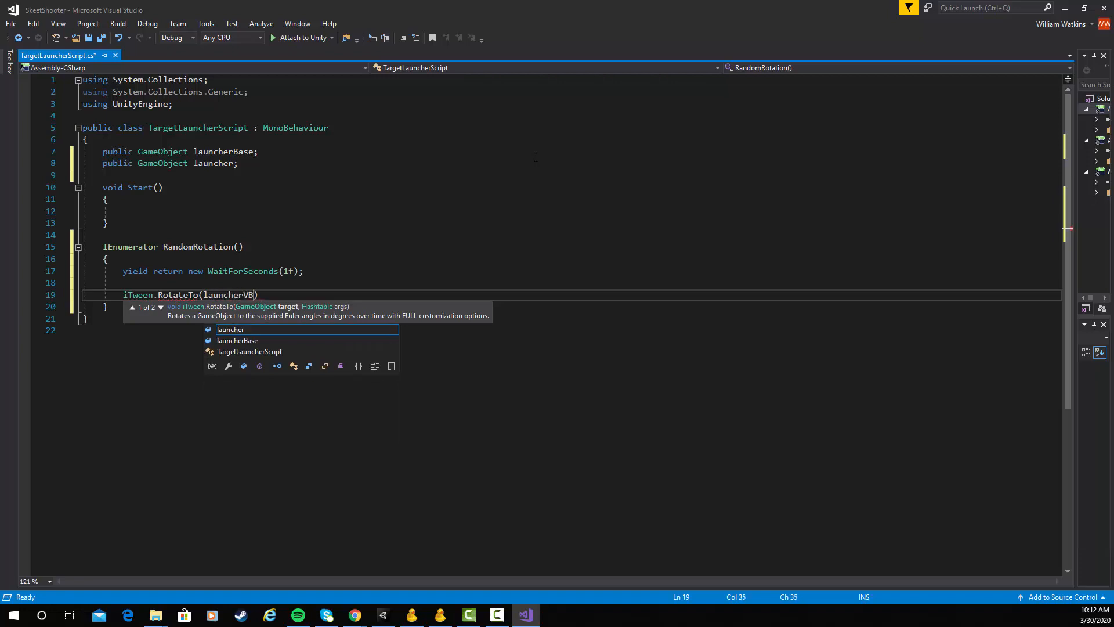
pyautogui.press('BackSpace')
pyautogui.press('BackSpace')
pyautogui.press('BackSpace')
pyautogui.press('BackSpace')
pyautogui.write('BAse')
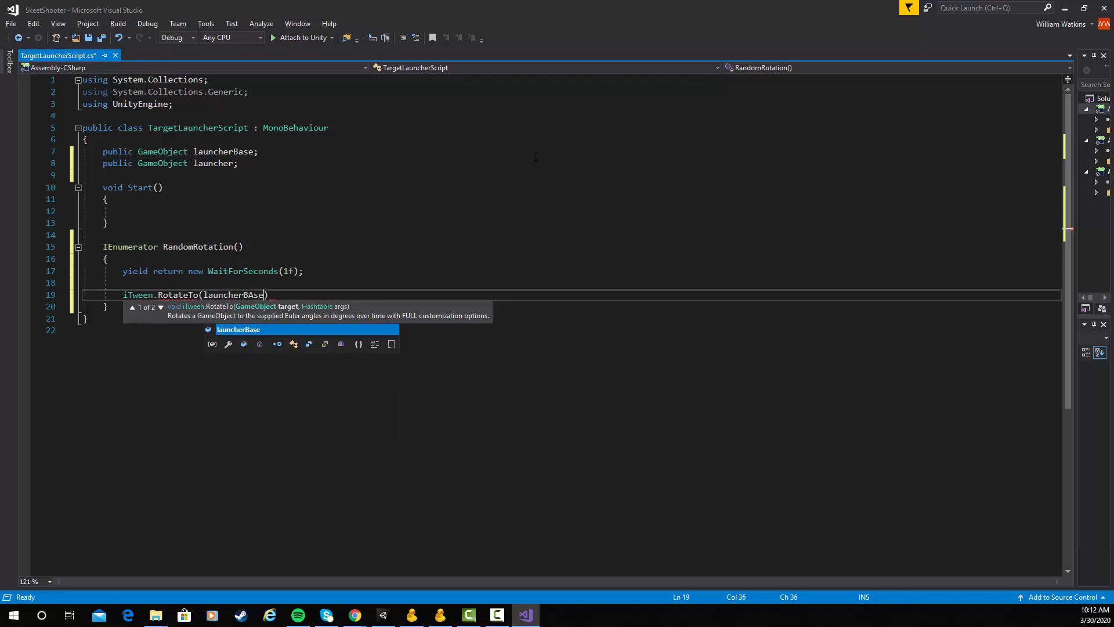
pyautogui.press('BackSpace')
pyautogui.press('BackSpace')
pyautogui.press('BackSpace')
pyautogui.write('ase,')
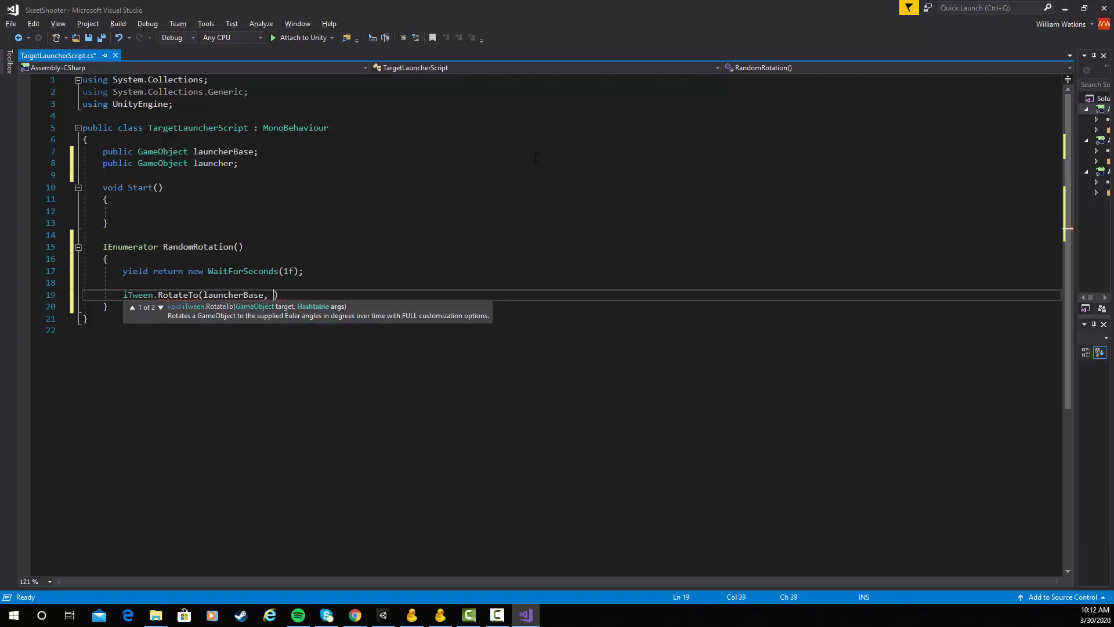
# Complete the RotateTo call with iTween.Hash() as second argument, leaving an empty line between the Hash parentheses for its arguments
pyautogui.write(' iTween.')
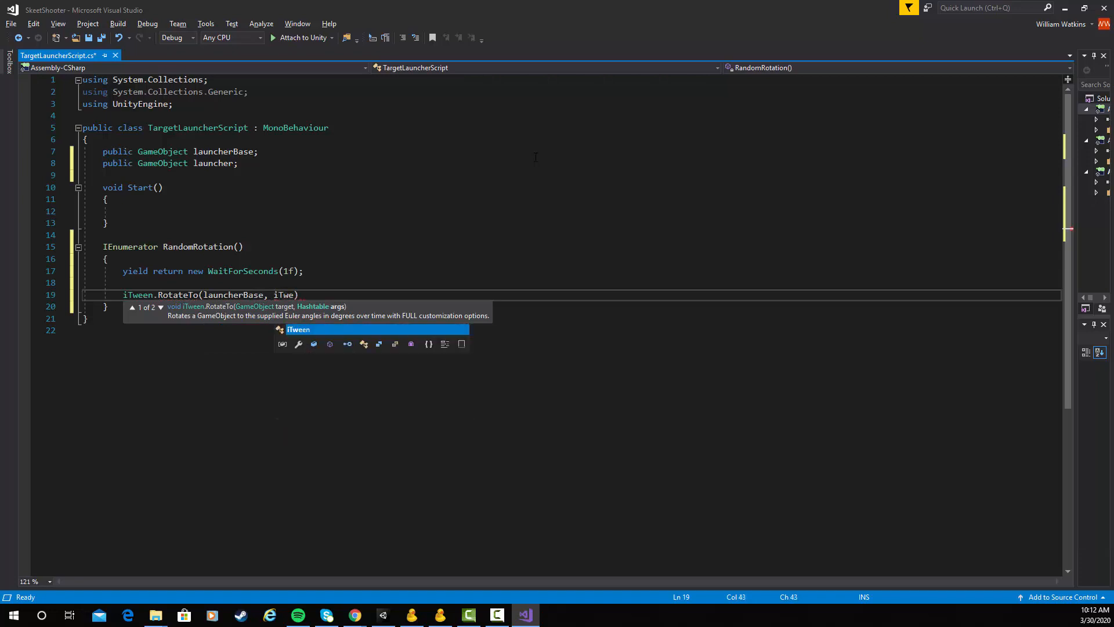
pyautogui.write('Hash())')
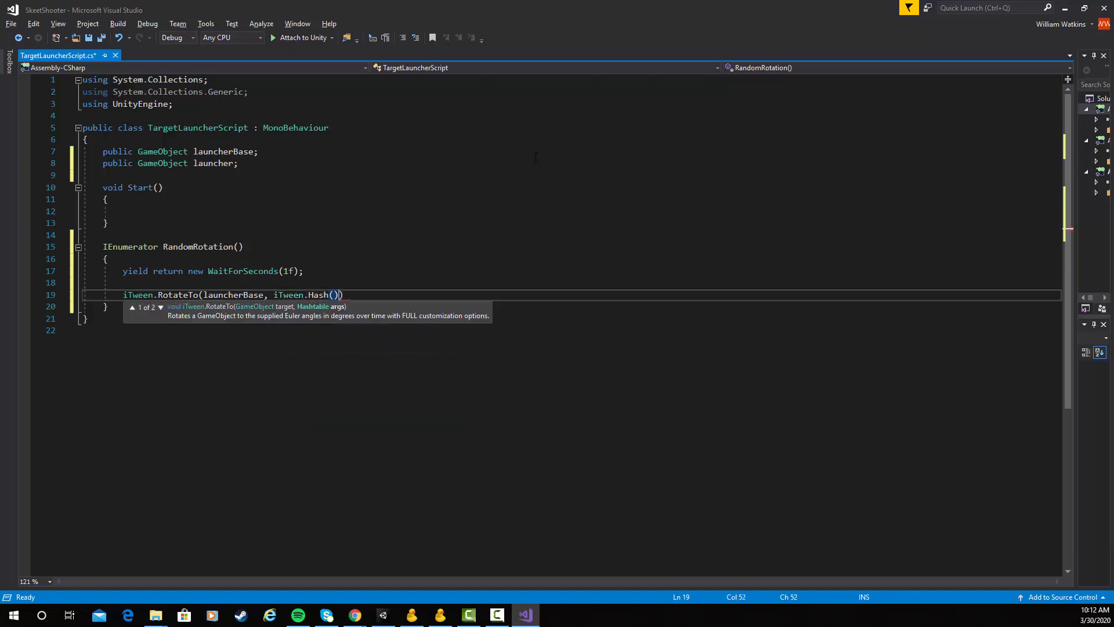
pyautogui.press('Left')
pyautogui.press('Left')
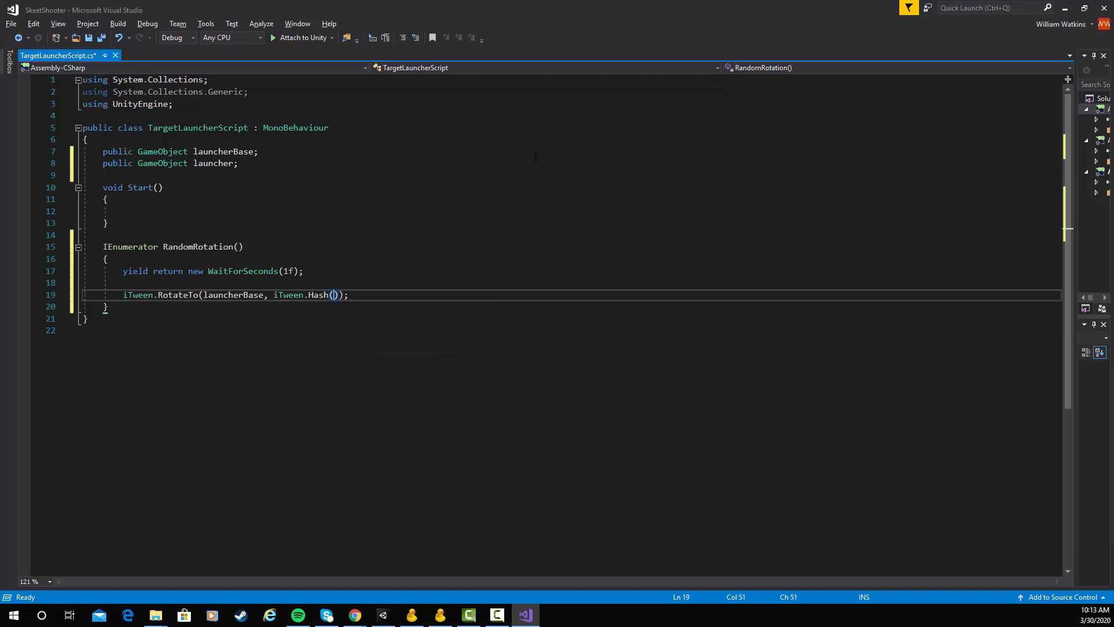
pyautogui.press('Return')
pyautogui.press('Return')
pyautogui.press('Up')
pyautogui.press('Up')
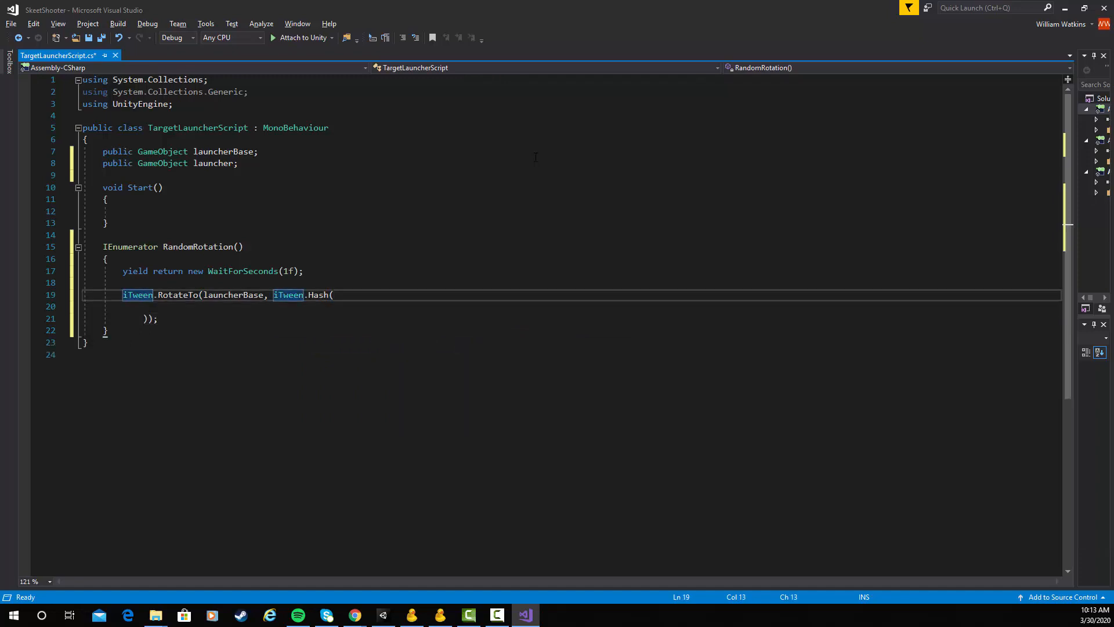
pyautogui.press('Down')
# In Unity, try rotating TargetLauncher_TurningBase about Y to about -28.5 and 19 degrees, undo both rotations, and return to the script in Visual Studio
pyautogui.hotkey('alt', 'Tab')
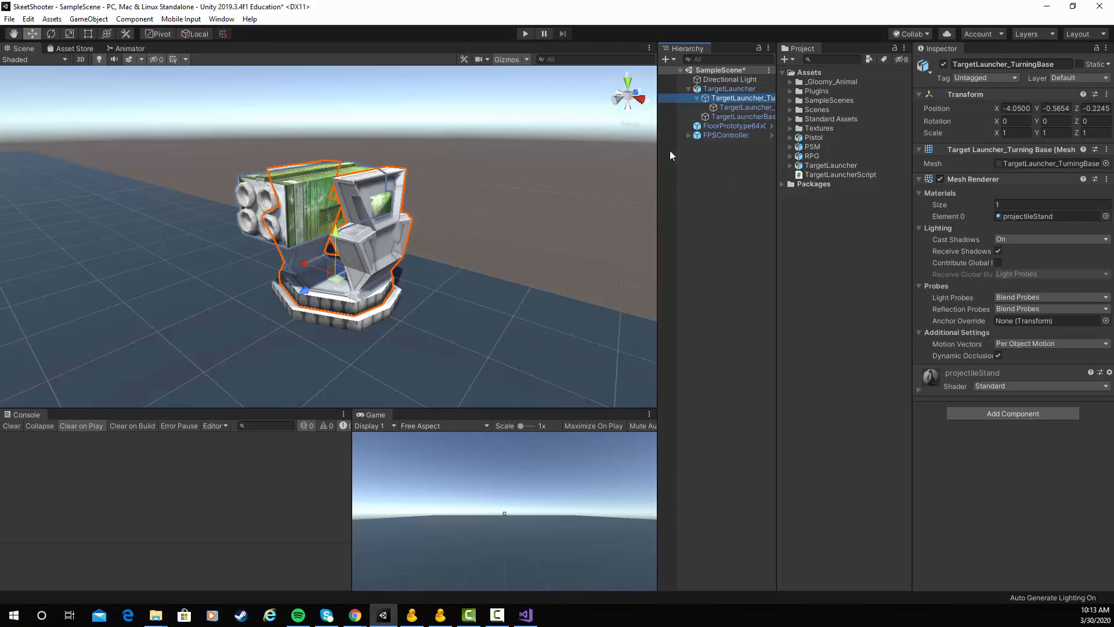
pyautogui.press('e')
pyautogui.click(334, 302)
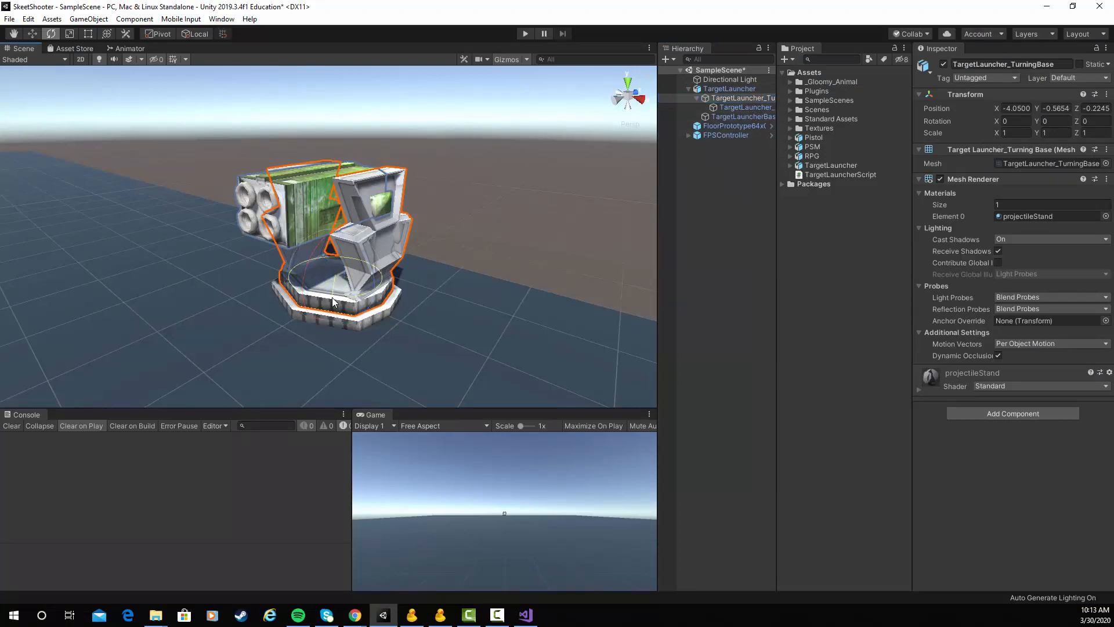
pyautogui.moveTo(333, 301); pyautogui.dragTo(413, 294)
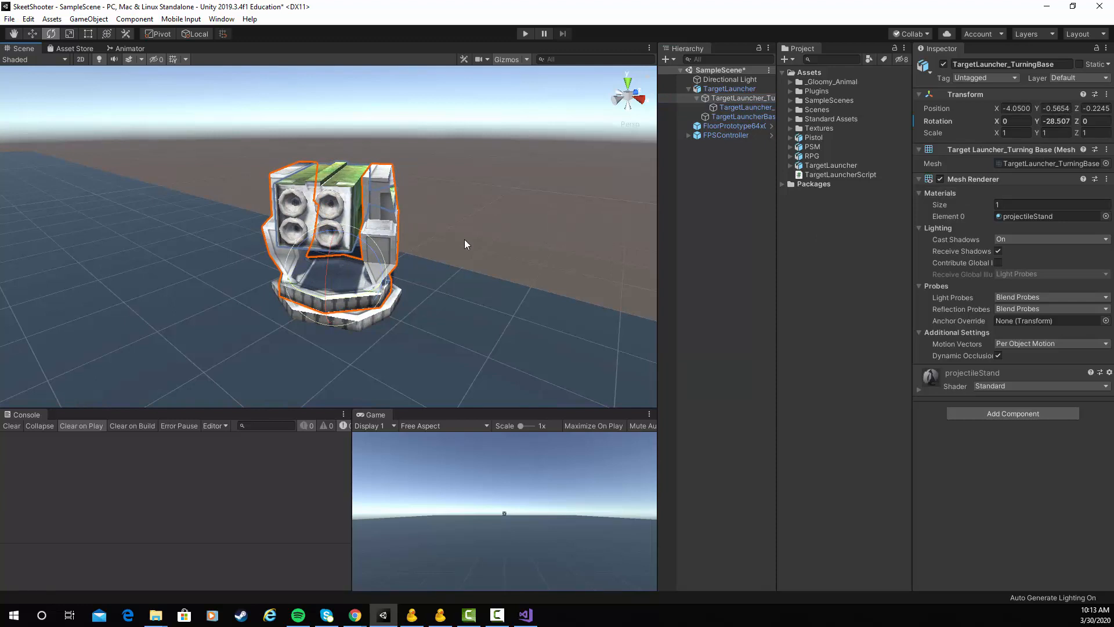
pyautogui.moveTo(361, 295); pyautogui.dragTo(279, 297)
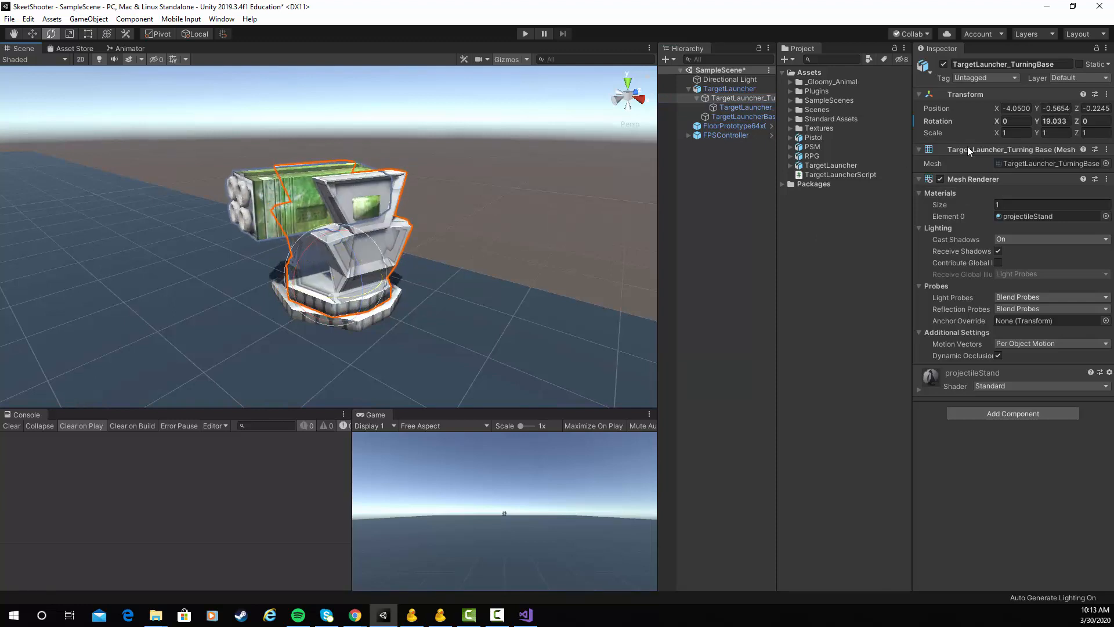
pyautogui.hotkey('ctrl', 'z')
pyautogui.hotkey('ctrl', 'z')
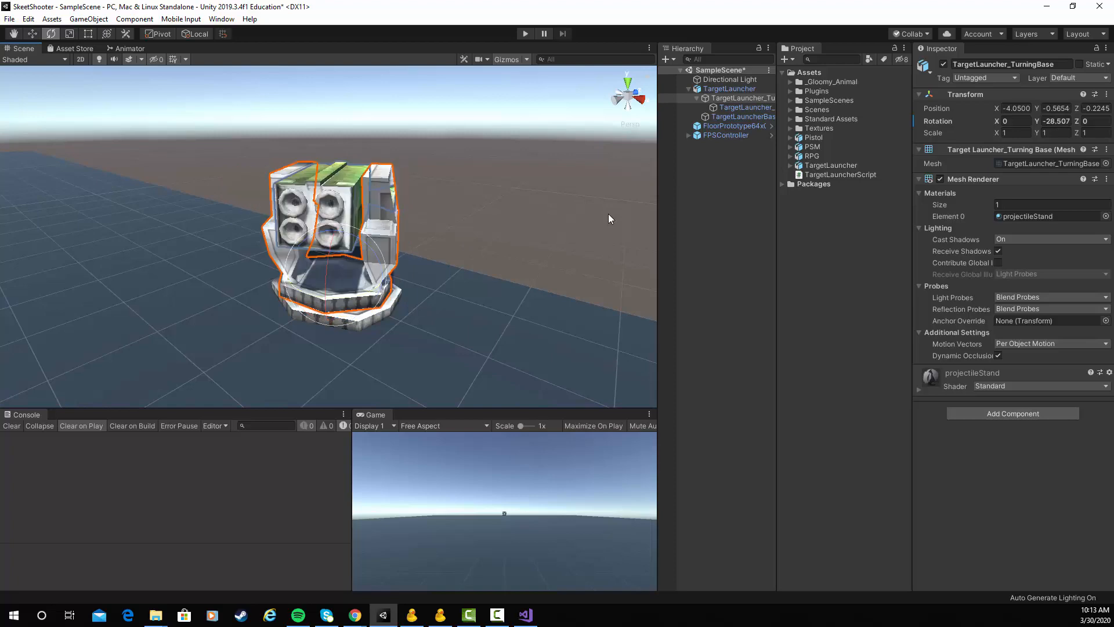
pyautogui.hotkey('alt', 'Tab')
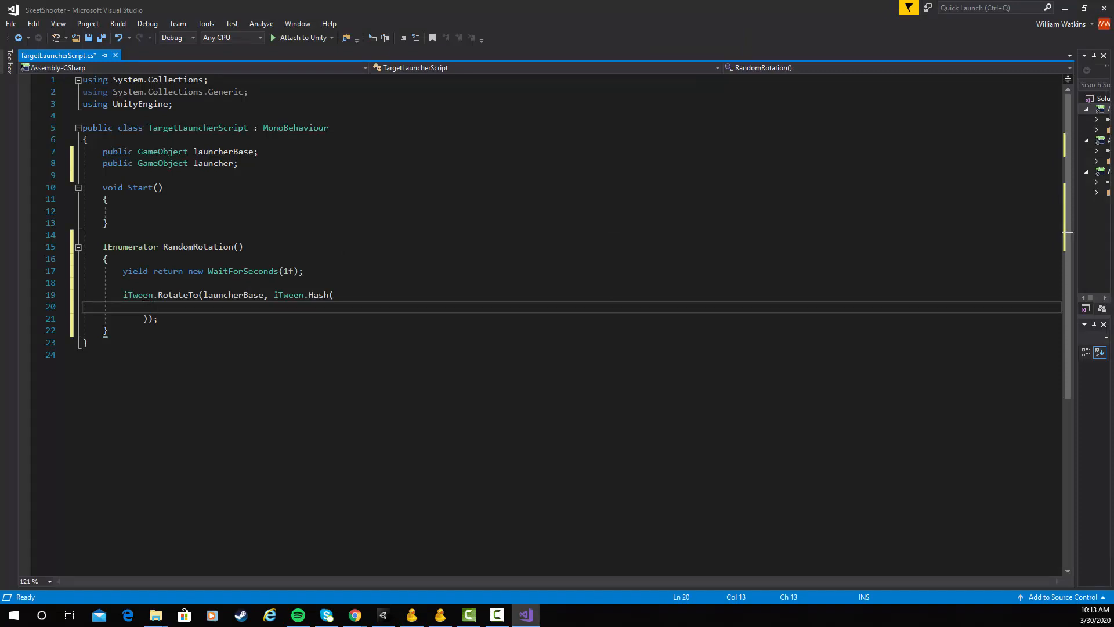
# Declare float randomBaseRotation; on a new line above the iTween.RotateTo call
pyautogui.click(129, 283)
pyautogui.press('Return')
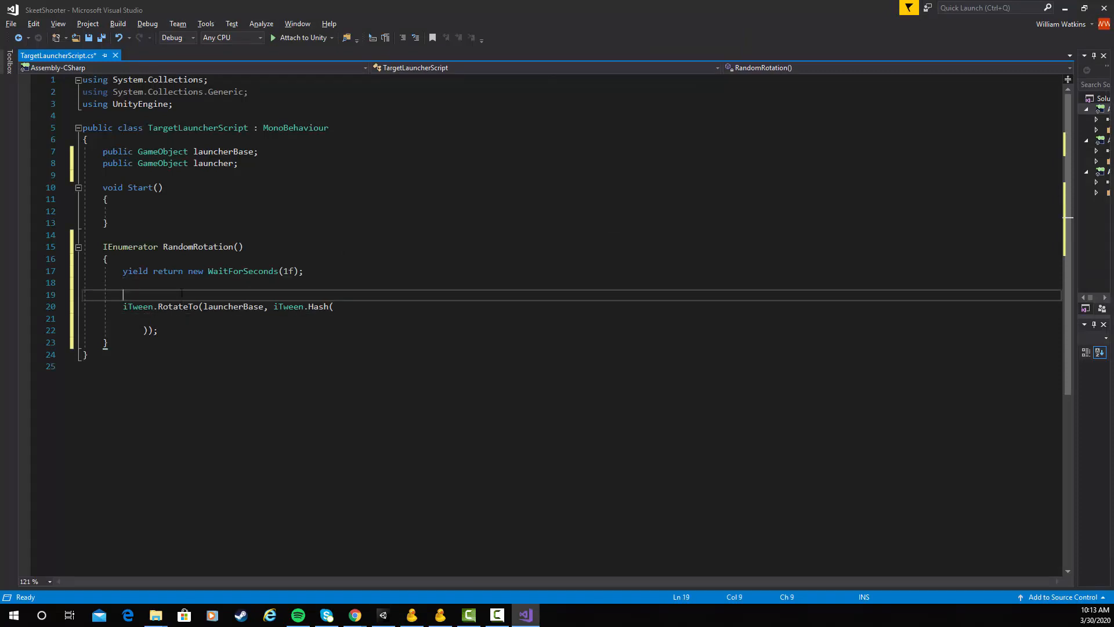
pyautogui.write('flo')
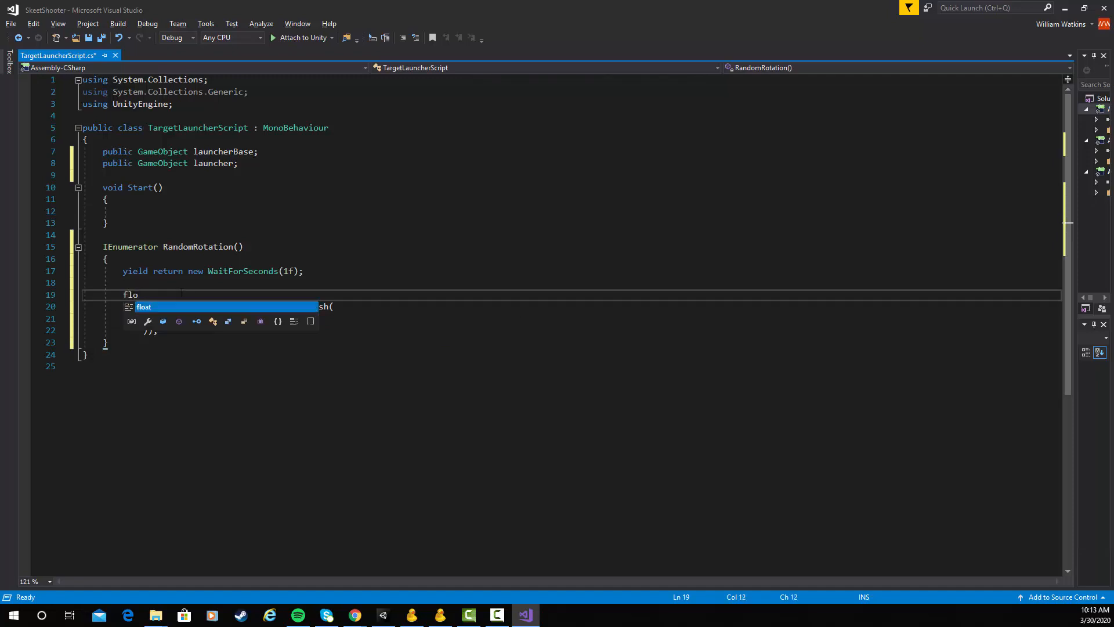
pyautogui.write('at rand')
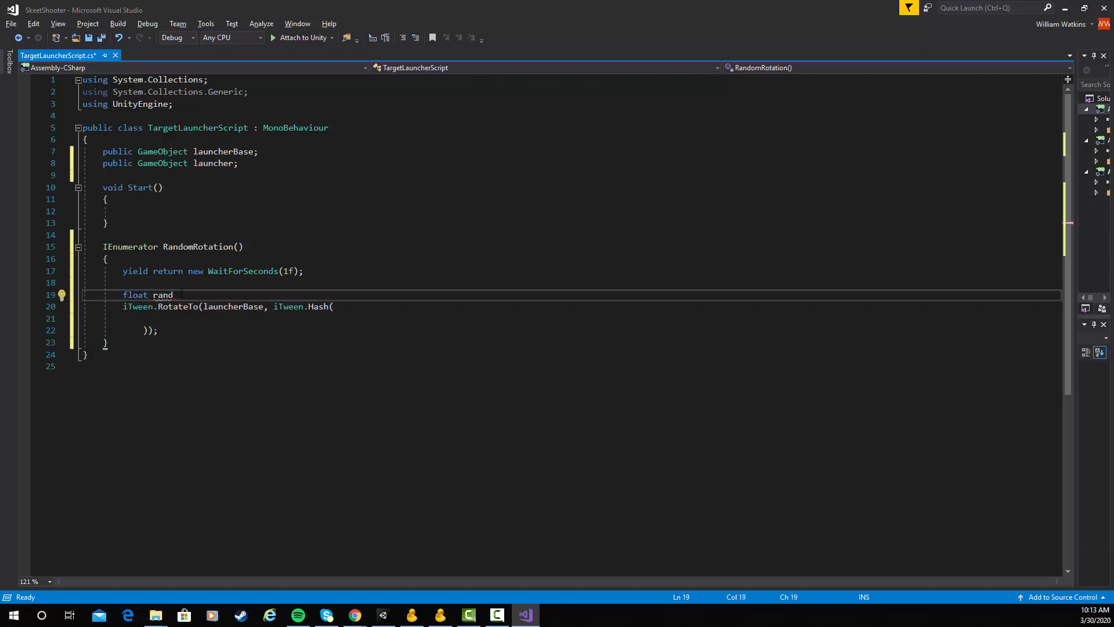
pyautogui.write('rom')
pyautogui.write('dom')
pyautogui.press('BackSpace')
pyautogui.press('BackSpace')
pyautogui.press('BackSpace')
pyautogui.write('omBA')
pyautogui.press('BackSpace')
pyautogui.write('aseRotation;')
pyautogui.press('Return')
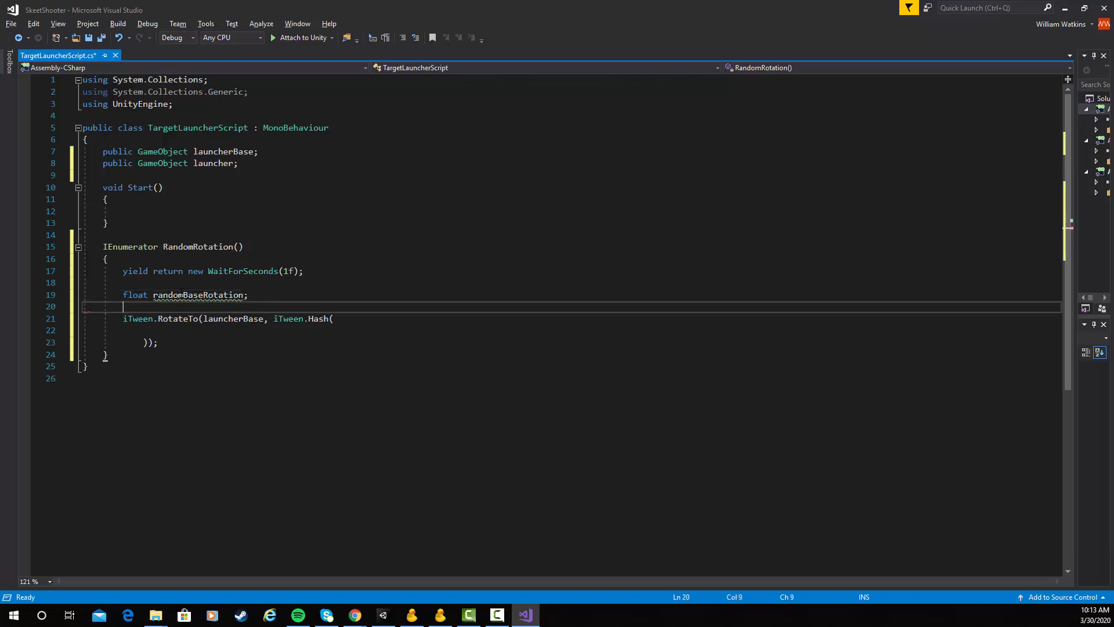
# Assign Random.Range(-30f, 30f) to randomBaseRotation on the line below its declaration
pyautogui.write('randomBaseRotation')
pyautogui.press('Tab')
pyautogui.write('-= ')
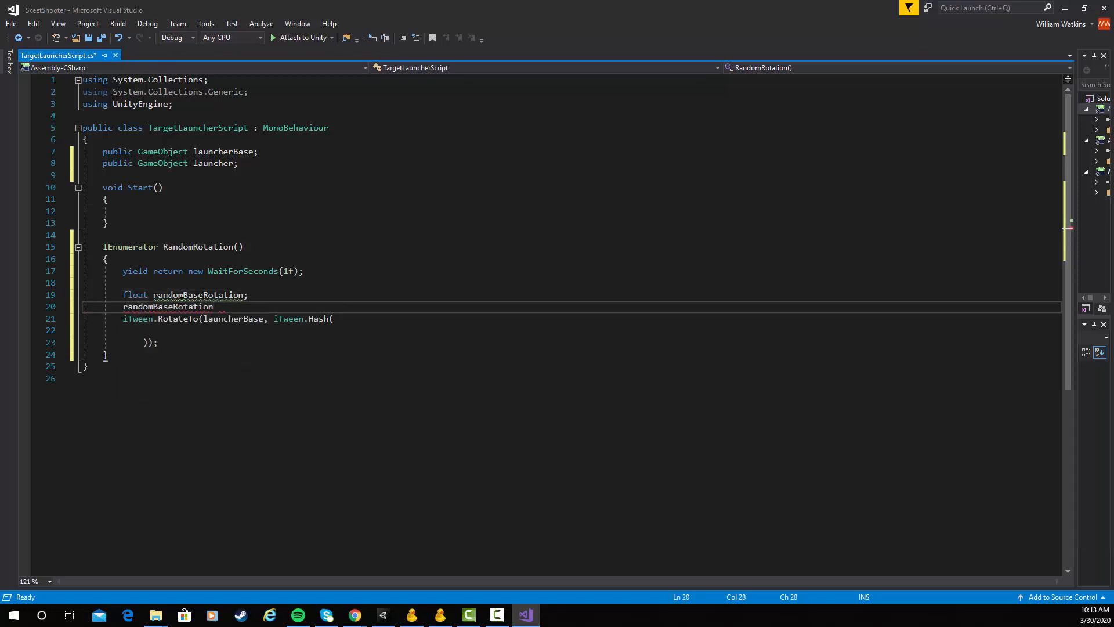
pyautogui.write('Random')
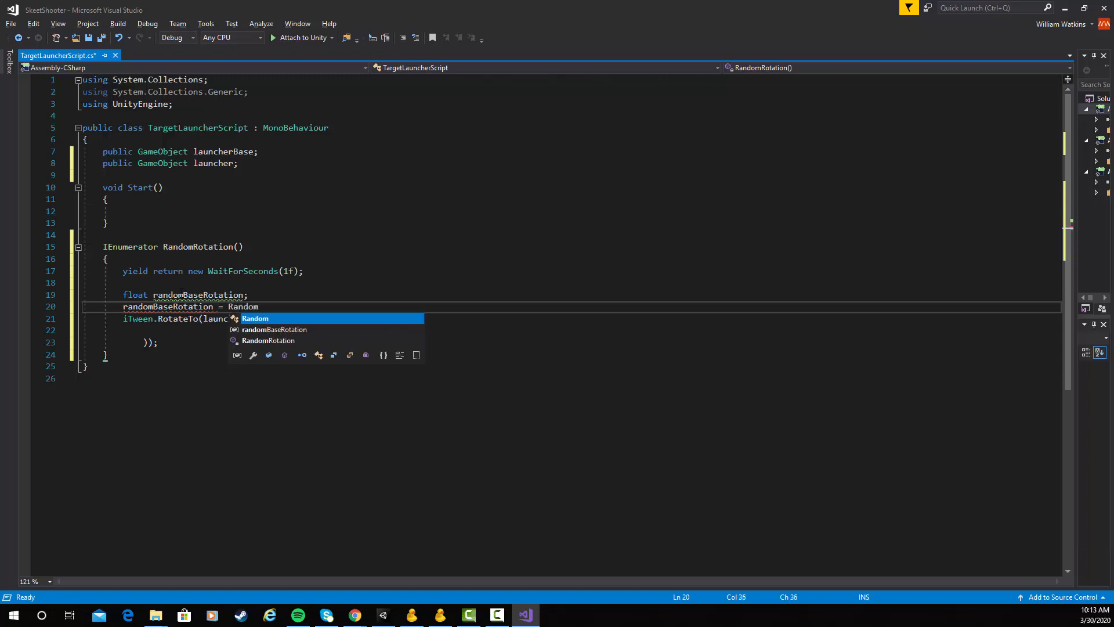
pyautogui.write('.Range (-')
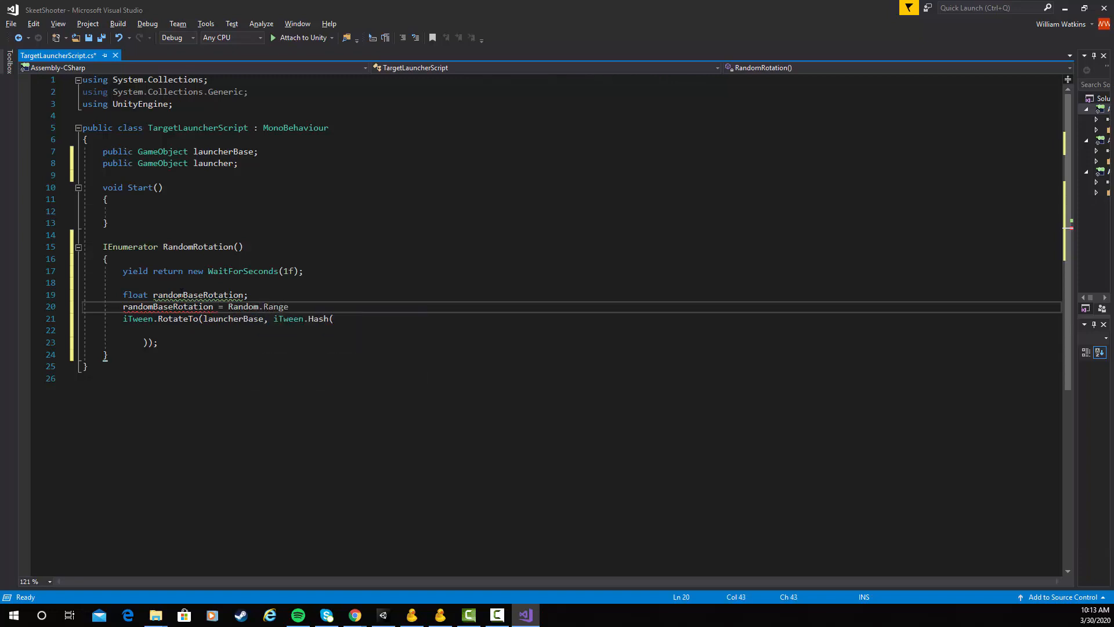
pyautogui.write('f, 30f)')
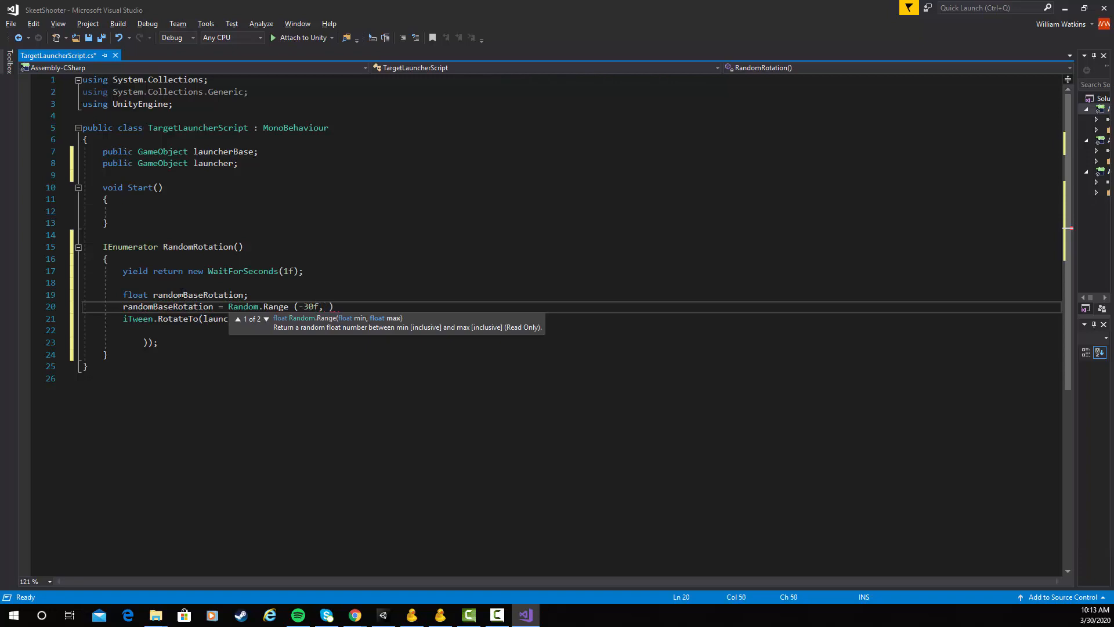
pyautogui.write(';')
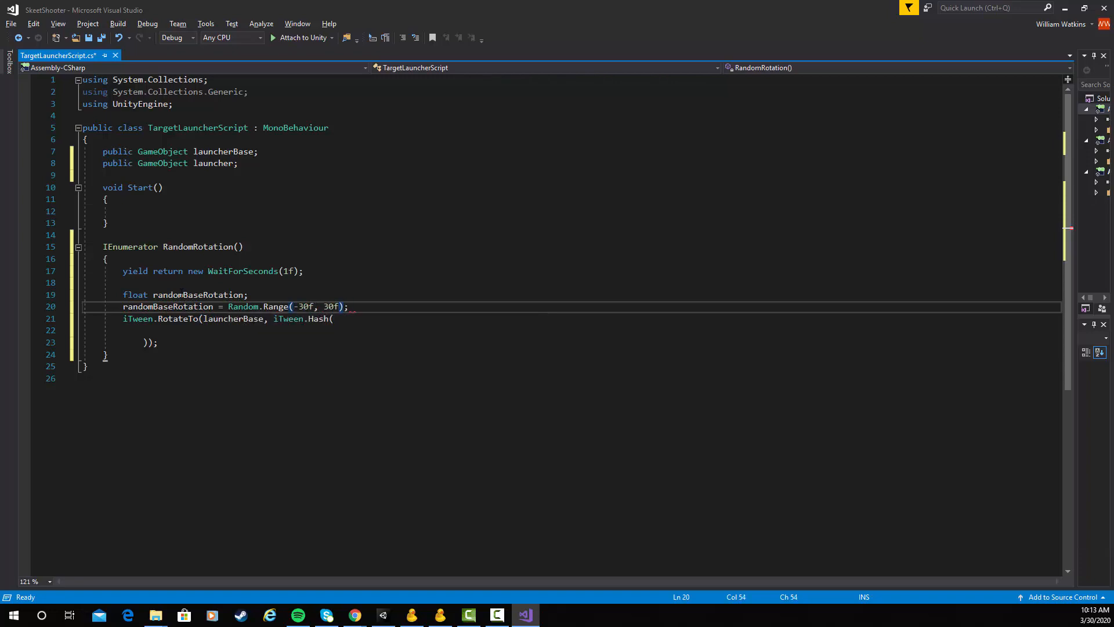
# Check the turning base's rotation axis in Unity and add "y", randomBaseRotation, as the first pair in iTween.Hash
pyautogui.click(146, 330)
pyautogui.hotkey('alt', 'Tab')
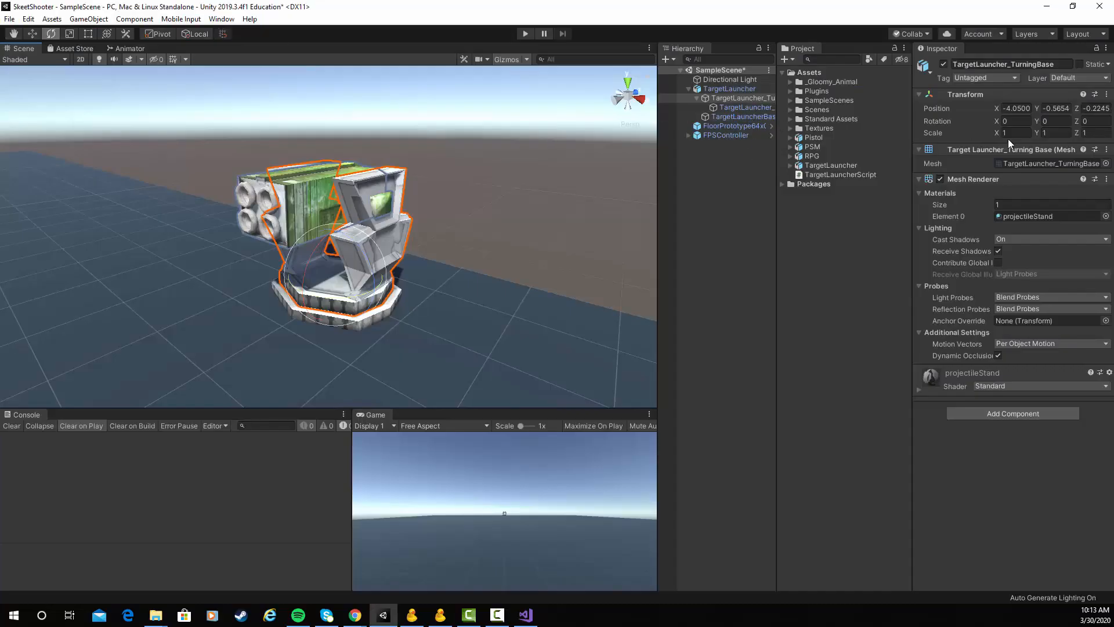
pyautogui.hotkey('alt', 'Tab')
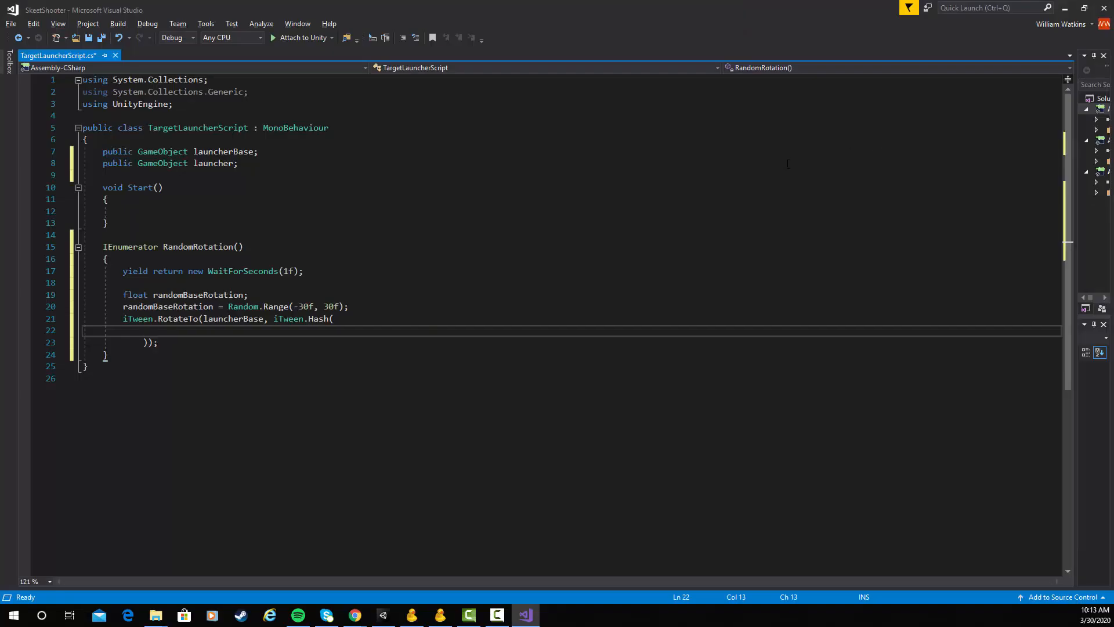
pyautogui.write('"y", ')
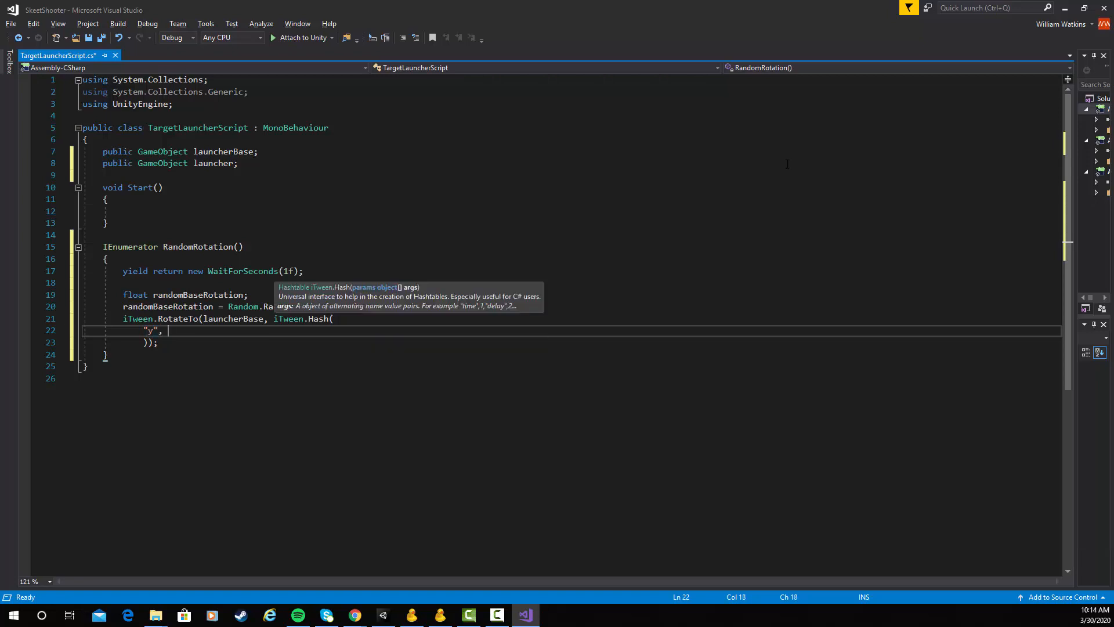
pyautogui.write('randomBaseRotation,')
pyautogui.press('Return')
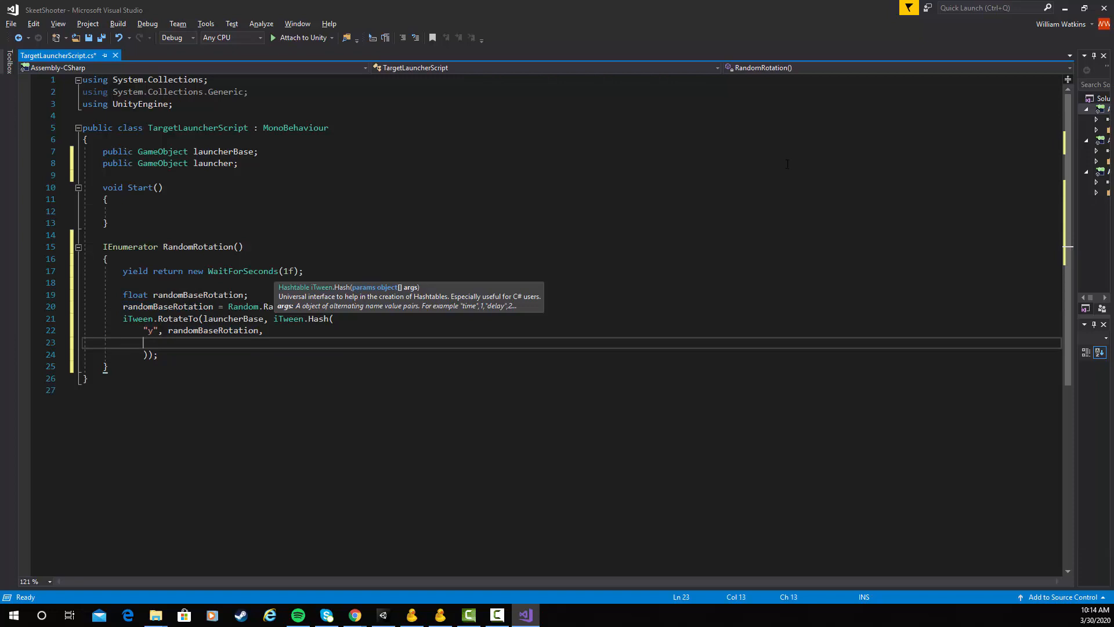
# Add the pairs "time", 1f and "islocal", true to the iTween.Hash arguments on separate lines
pyautogui.write('"time", 1f,')
pyautogui.press('Return')
pyautogui.write('"islocal')
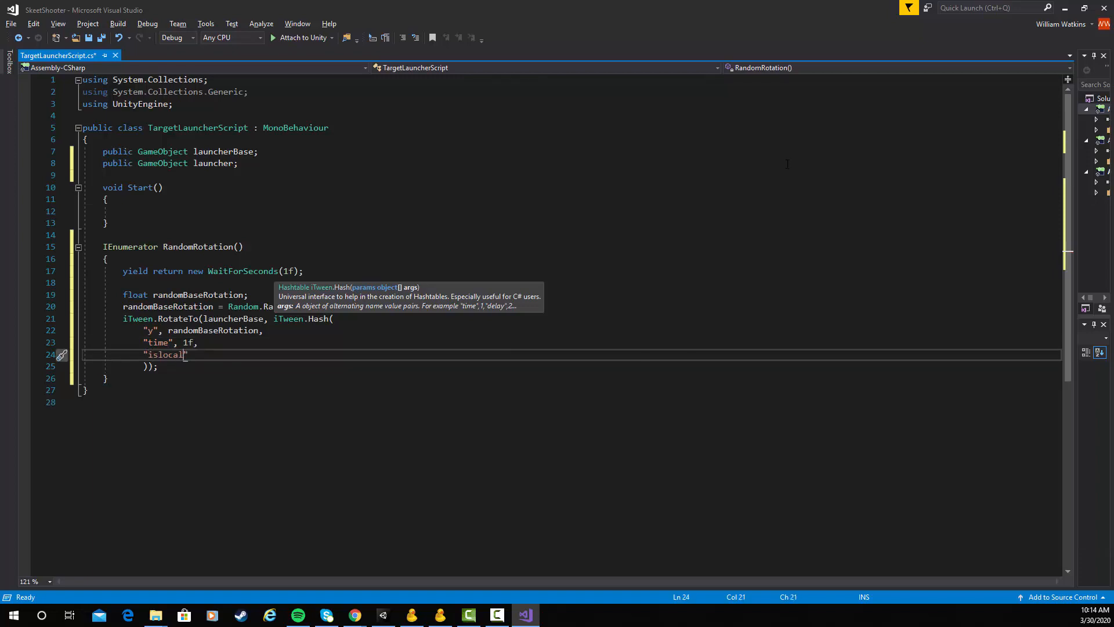
pyautogui.write('", true')
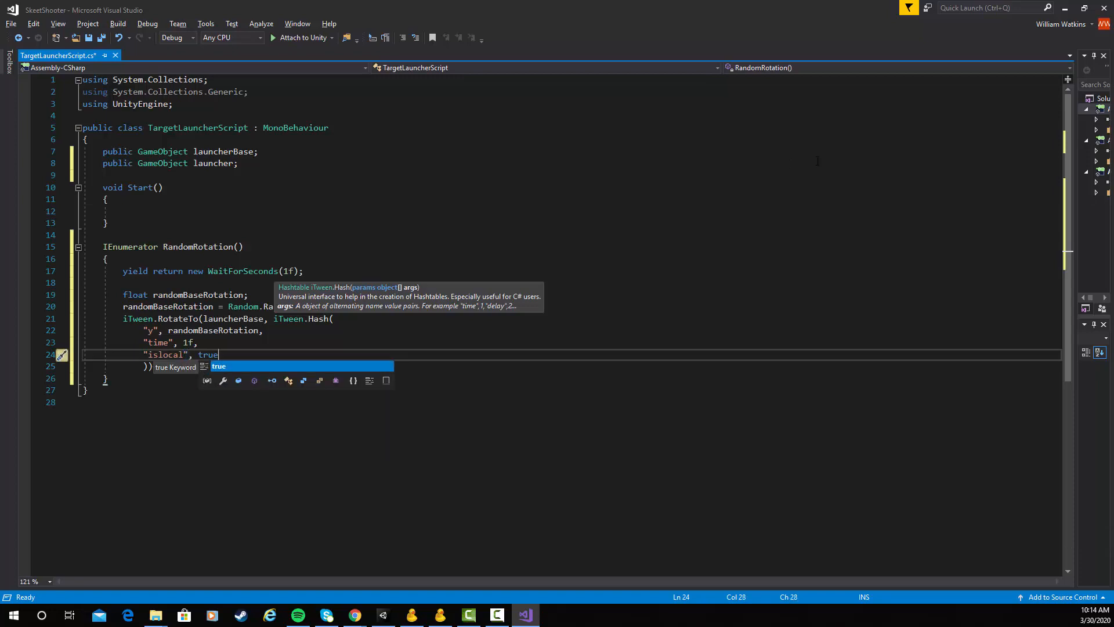
# Add the pair "easetype", "spring" as the last iTween.Hash arguments on its own line and save the script
pyautogui.hotkey('alt', 'Tab')
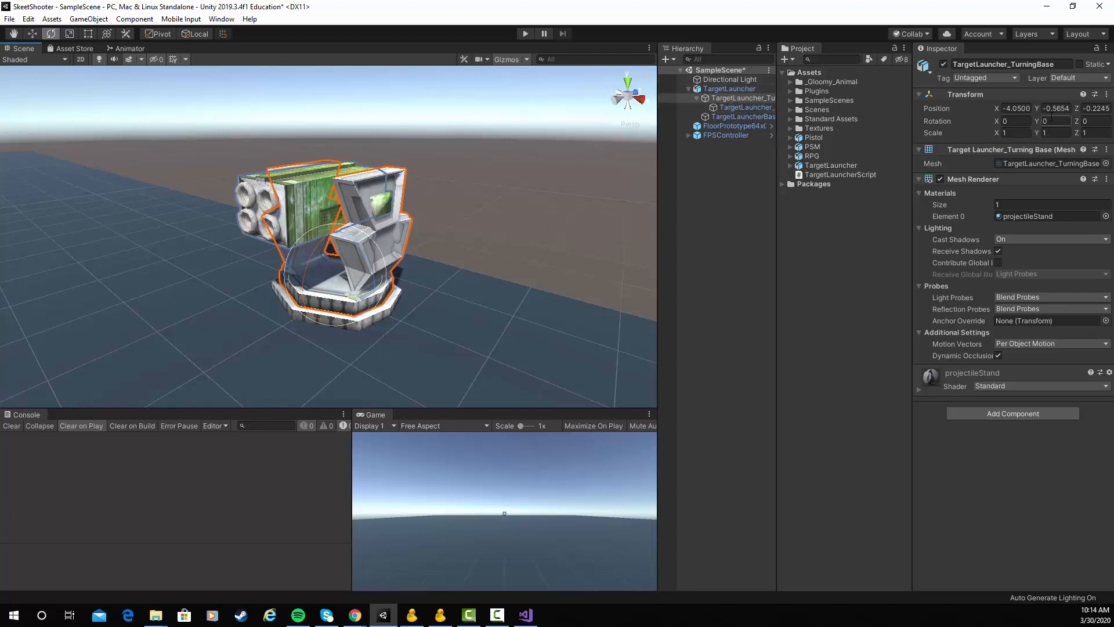
pyautogui.hotkey('alt', 'Tab')
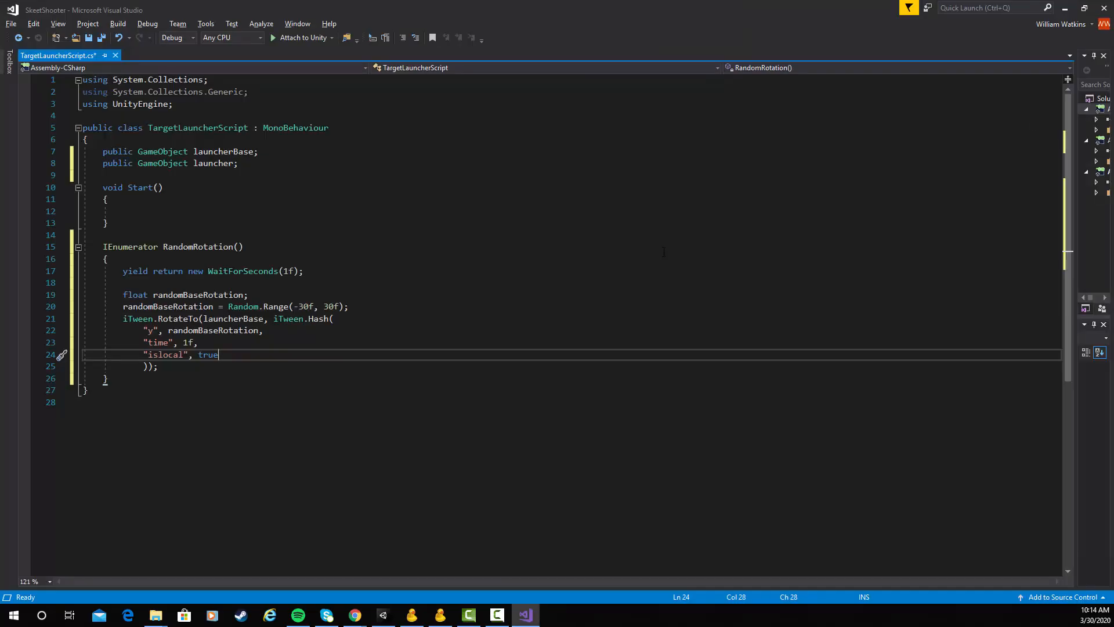
pyautogui.write(',')
pyautogui.press('Return')
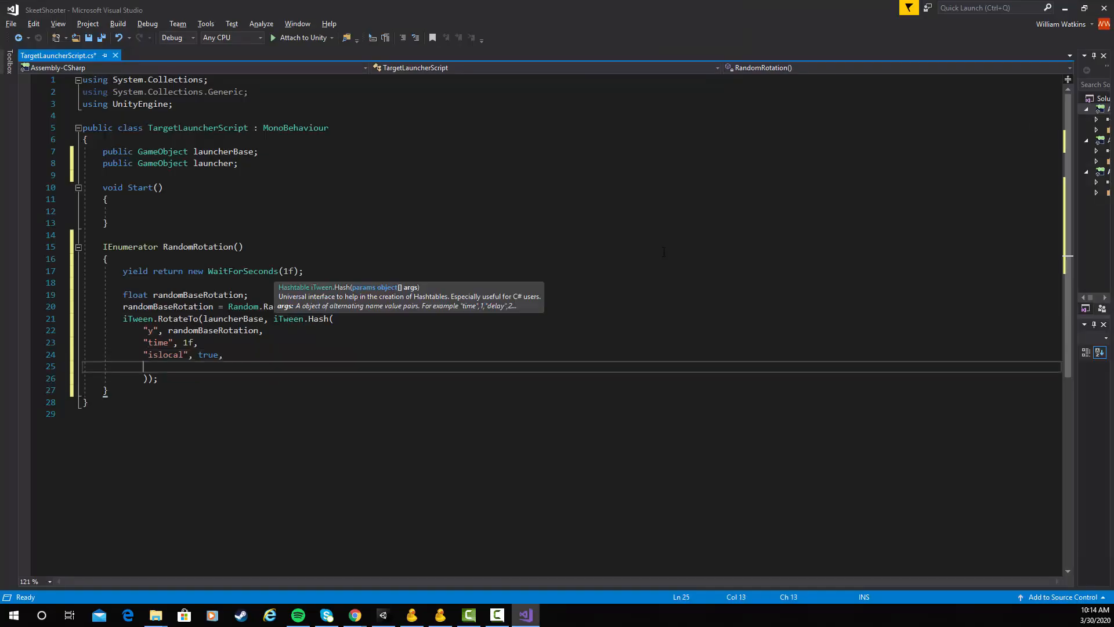
pyautogui.write('"easetype", spring')
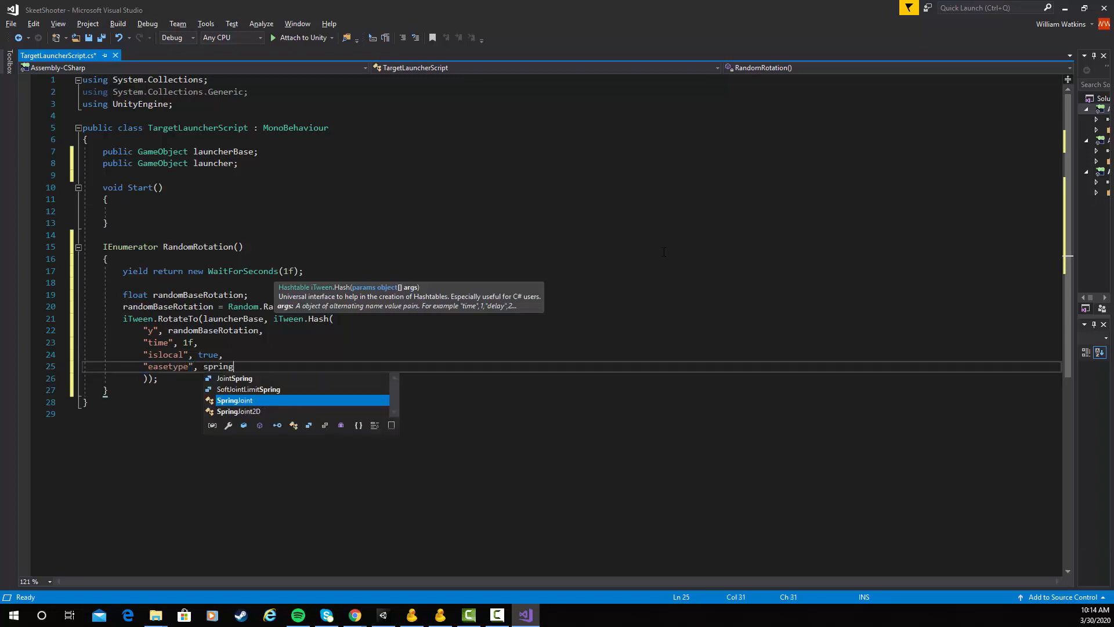
pyautogui.press('Tab')
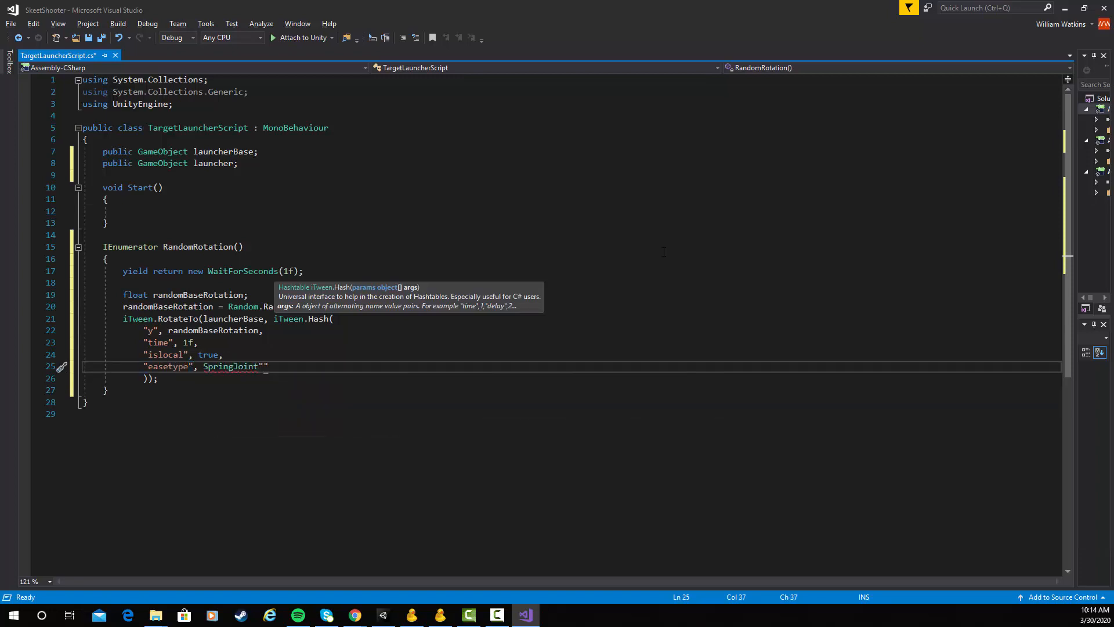
pyautogui.press('BackSpace')
pyautogui.press('BackSpace')
pyautogui.press('BackSpace')
pyautogui.press('BackSpace')
pyautogui.press('BackSpace')
pyautogui.press('BackSpace')
pyautogui.press('BackSpace')
pyautogui.press('BackSpace')
pyautogui.press('BackSpace')
pyautogui.press('BackSpace')
pyautogui.press('BackSpace')
pyautogui.write('"ppring"')
pyautogui.click(169, 377)
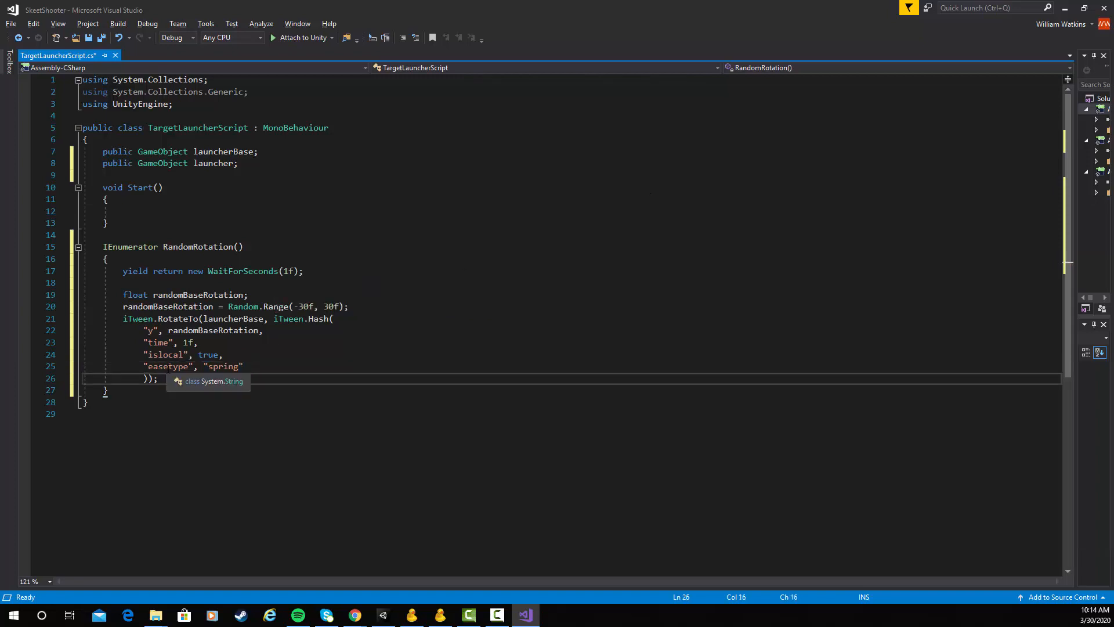
pyautogui.hotkey('ctrl', 's')
# Call StartCoroutine(RandomRotation()); inside the Start method and save the script
pyautogui.click(133, 212)
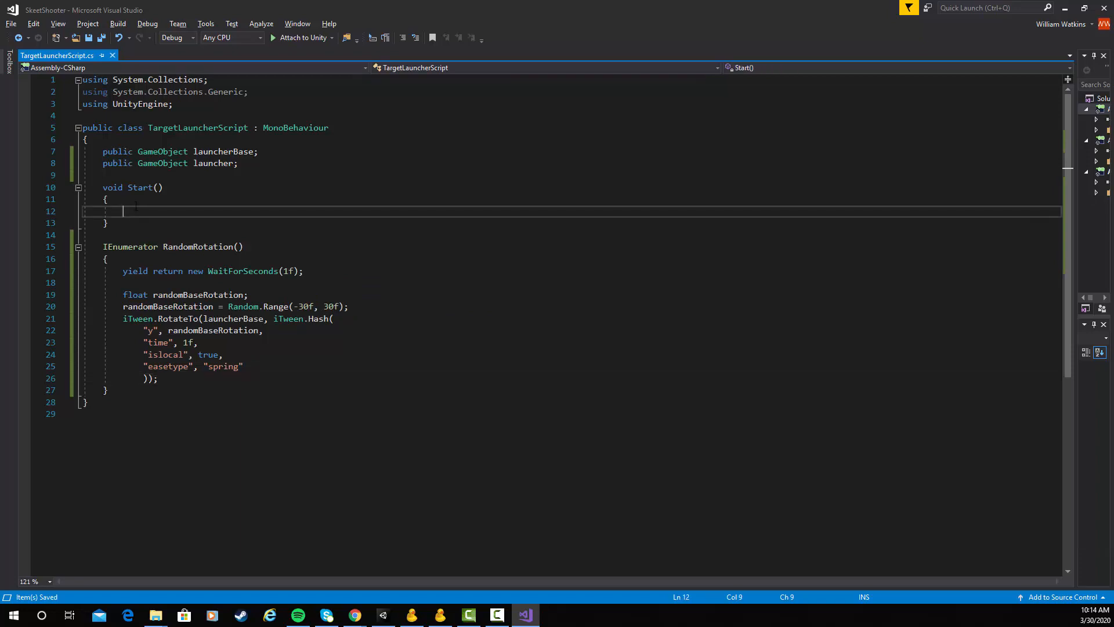
pyautogui.write('StartC')
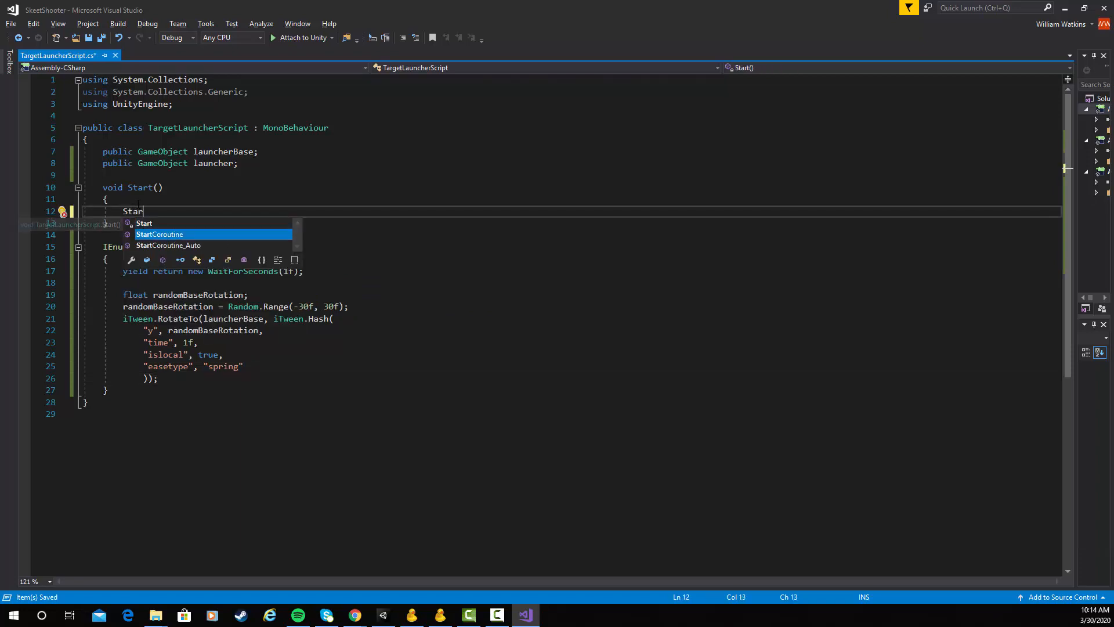
pyautogui.press('Tab')
pyautogui.write('(RandomRotation')
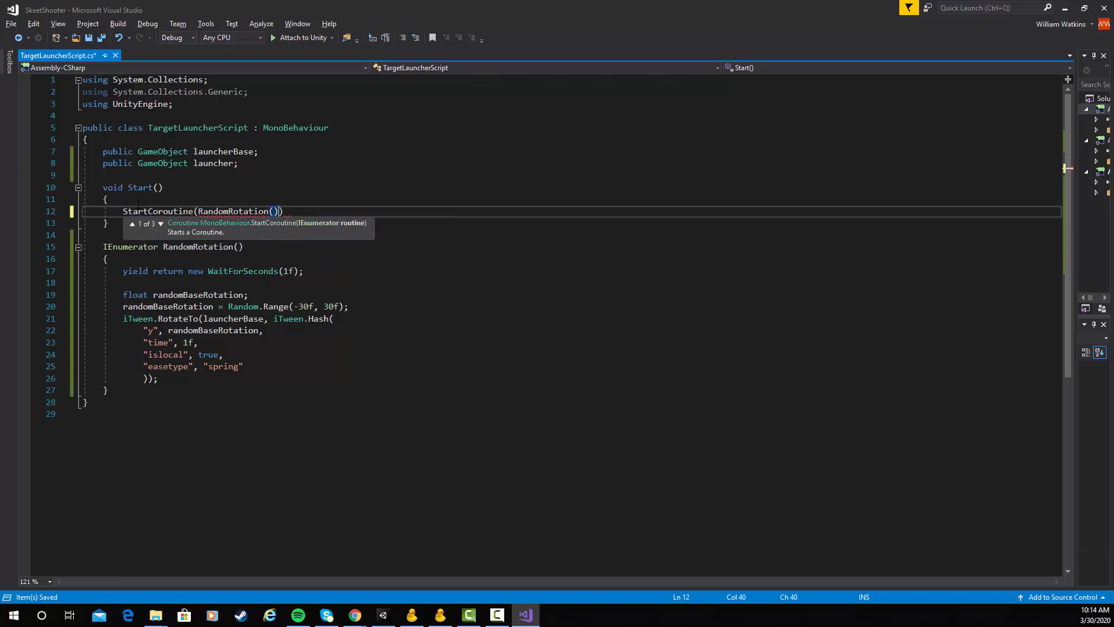
pyautogui.write('());')
pyautogui.hotkey('ctrl', 's')
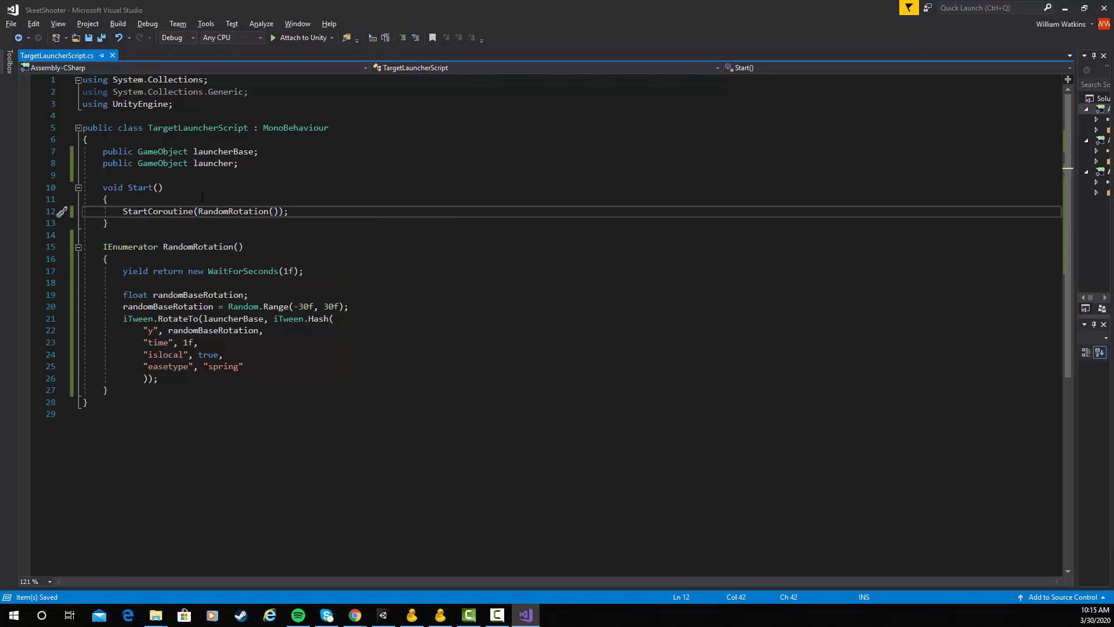
# Switch to Unity and create an empty game object named ScriptHolder
pyautogui.click(268, 379)
pyautogui.hotkey('alt', 'Tab')
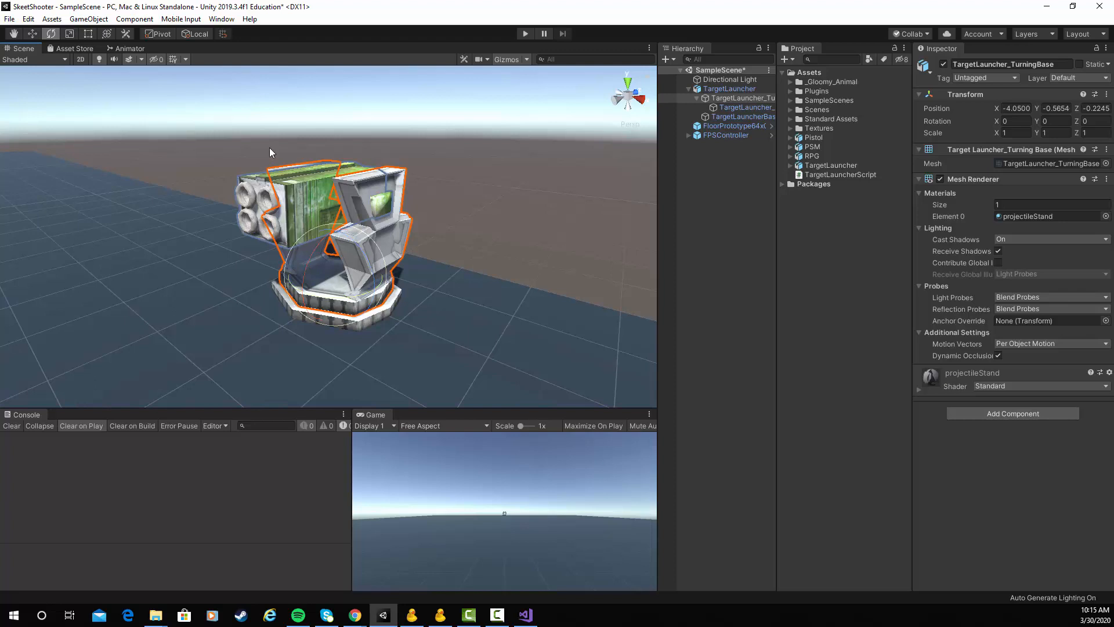
pyautogui.click(88, 19)
pyautogui.click(84, 32)
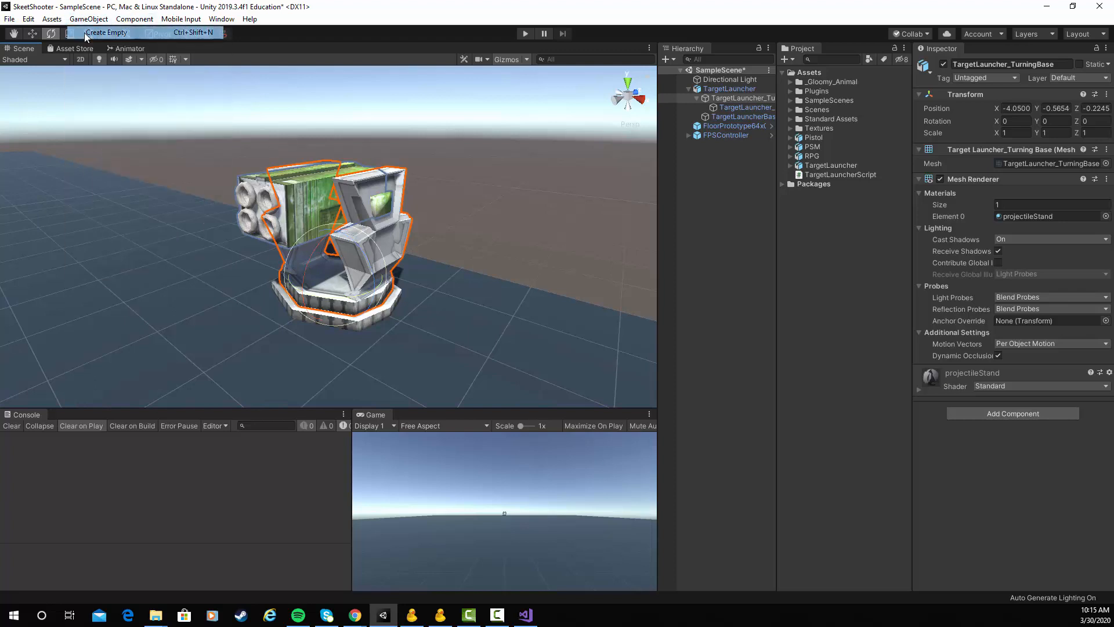
pyautogui.click(973, 64)
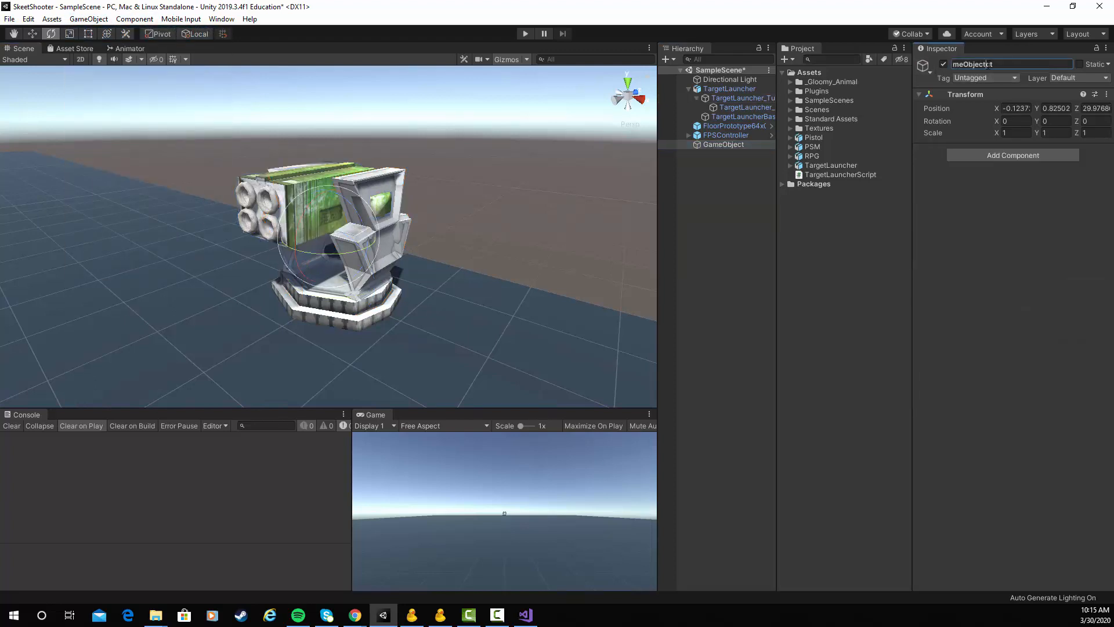
pyautogui.hotkey('ctrl', 'a')
pyautogui.write('ScriptHolder')
pyautogui.press('Return')
# Set ScriptHolder's position to 0, 0, 0 and attach TargetLauncherScript to it
pyautogui.click(1021, 110)
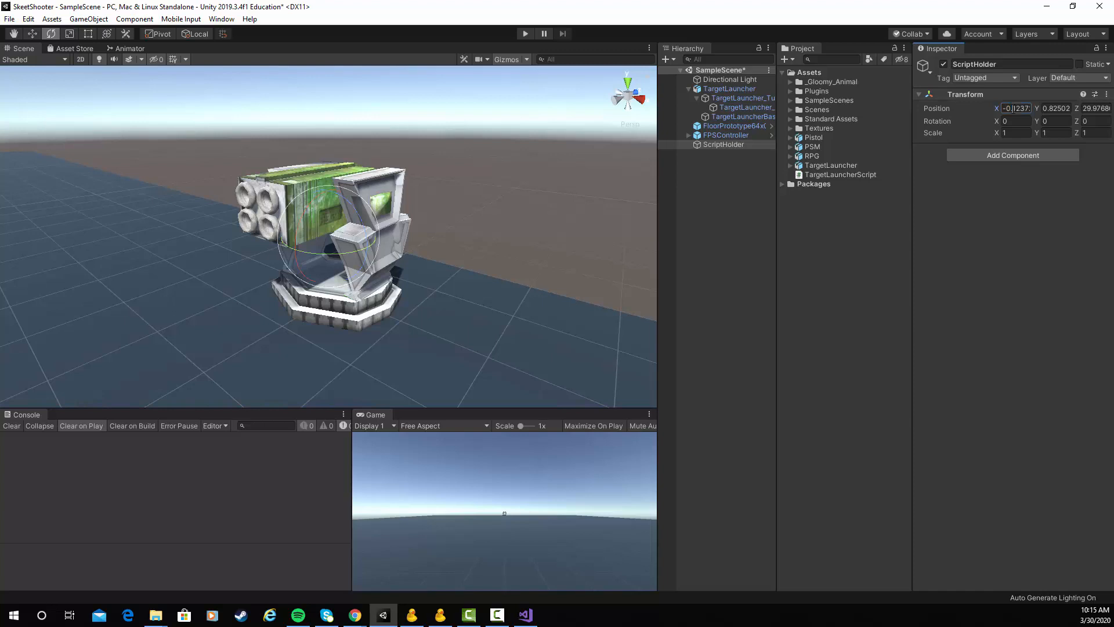
pyautogui.doubleClick(1014, 109)
pyautogui.write('0')
pyautogui.press('Tab')
pyautogui.write('0')
pyautogui.press('Tab')
pyautogui.write('0')
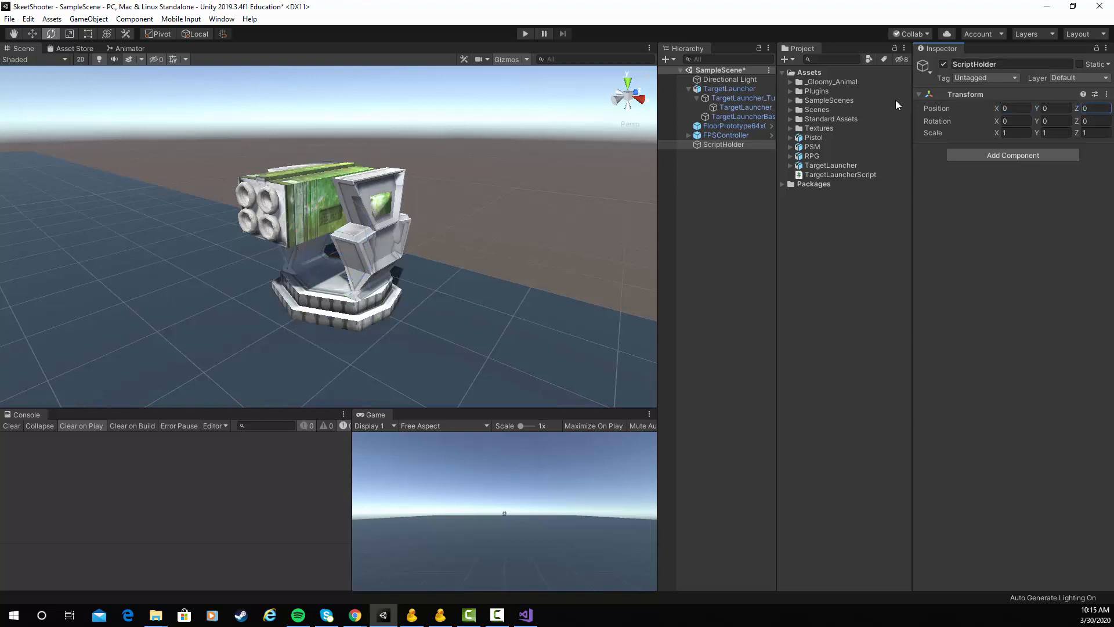
pyautogui.click(721, 209)
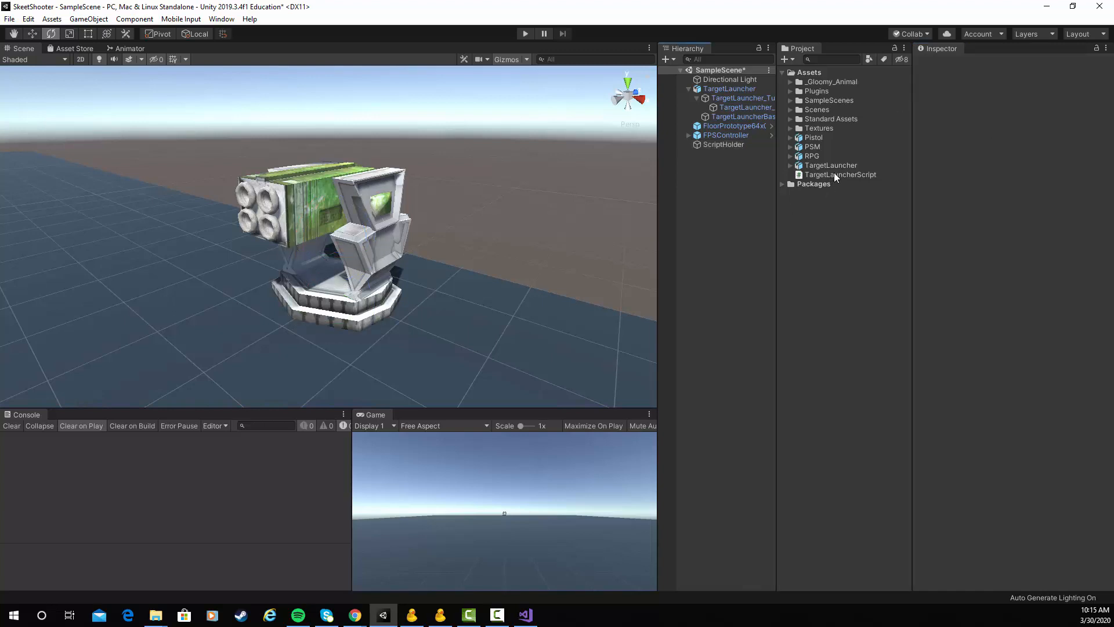
pyautogui.moveTo(835, 175); pyautogui.dragTo(730, 144)
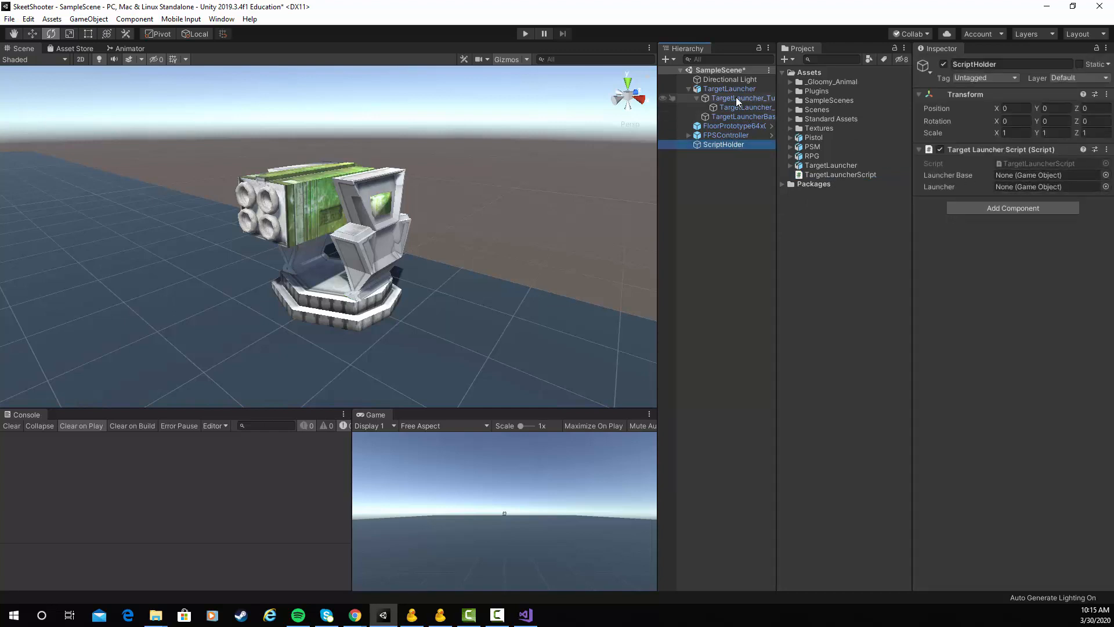
# Assign TargetLauncher_TurningBase as Launcher Base and TargetLauncher_Launcher as Launcher on ScriptHolder's script, and run the game to test the rotation
pyautogui.moveTo(736, 96); pyautogui.dragTo(1039, 175)
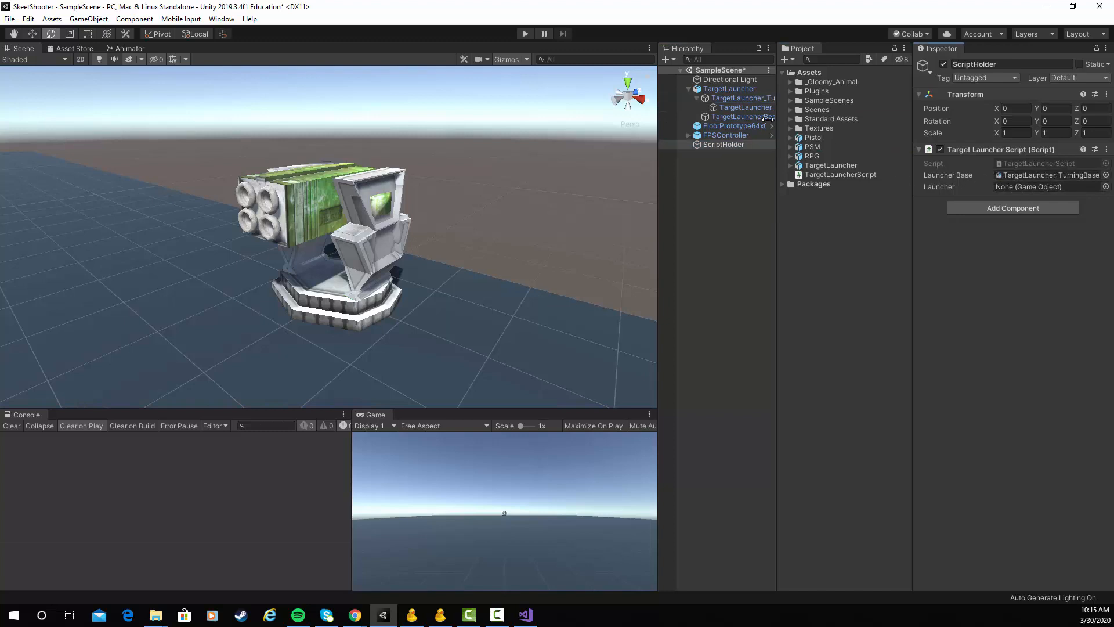
pyautogui.moveTo(737, 109); pyautogui.dragTo(1017, 185)
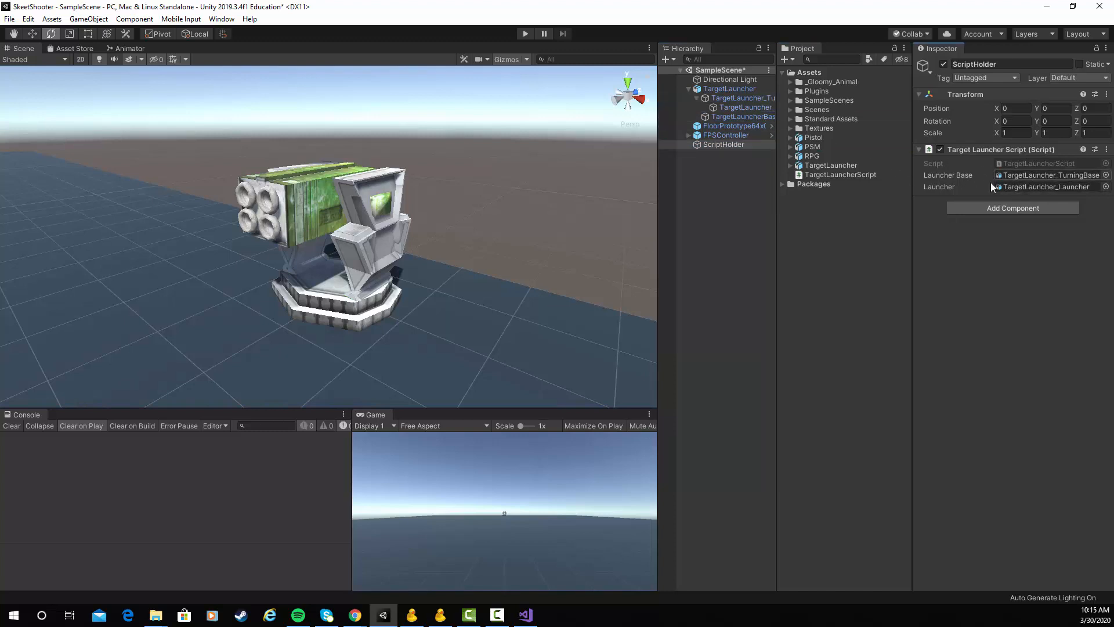
pyautogui.click(525, 35)
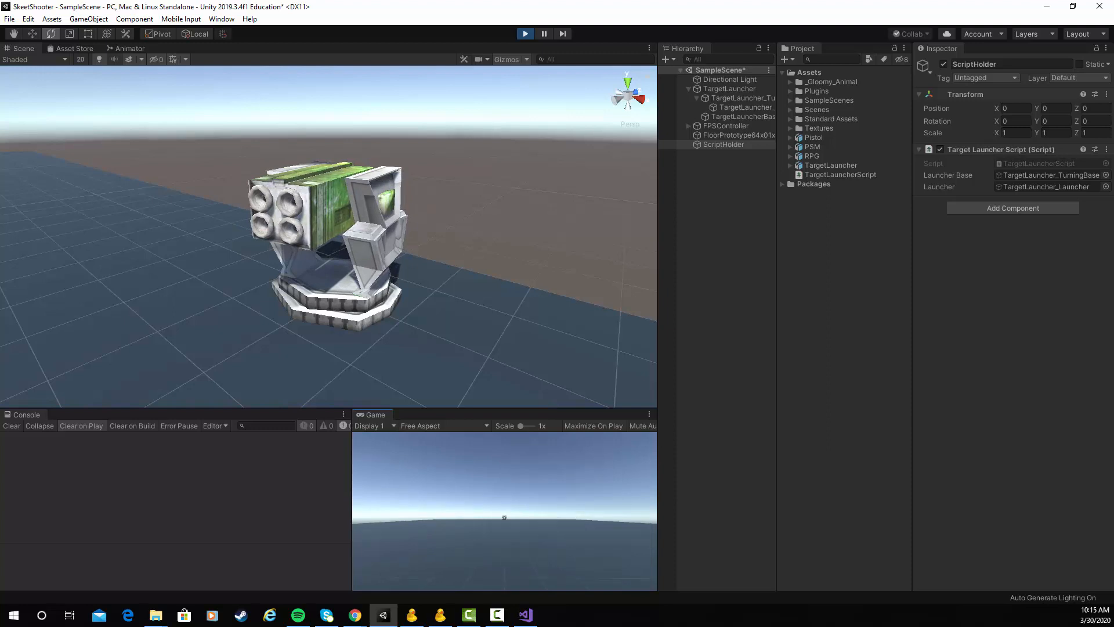
# Switch to Visual Studio and declare public bool gameIsPlaying; below the launcher variable, separated by a blank line
pyautogui.hotkey('alt', 'Tab')
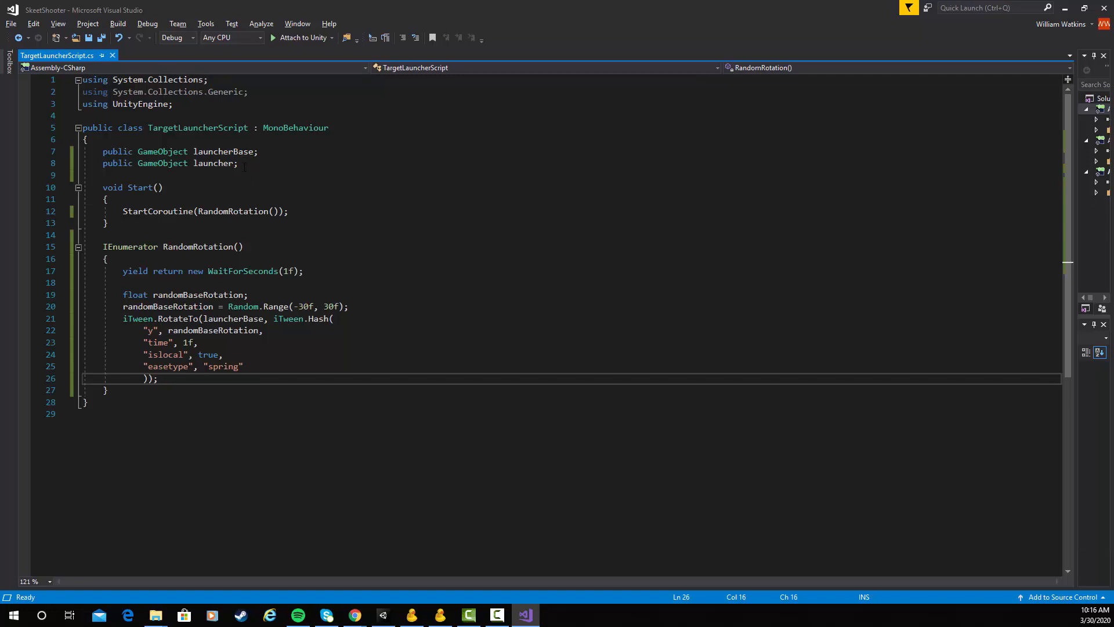
pyautogui.click(244, 165)
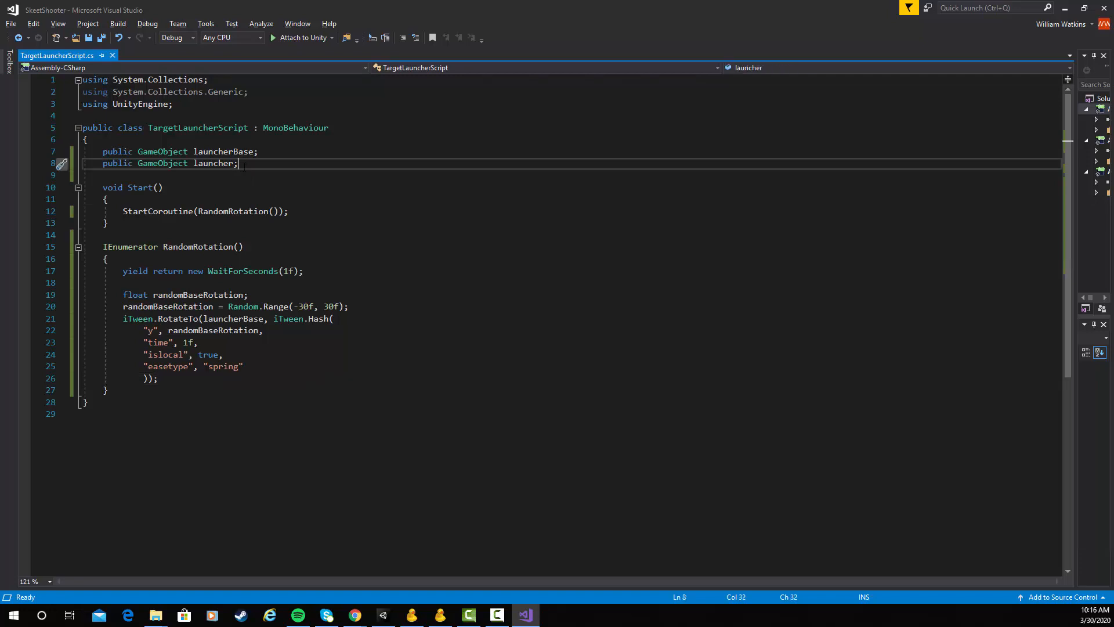
pyautogui.press('Return')
pyautogui.press('Return')
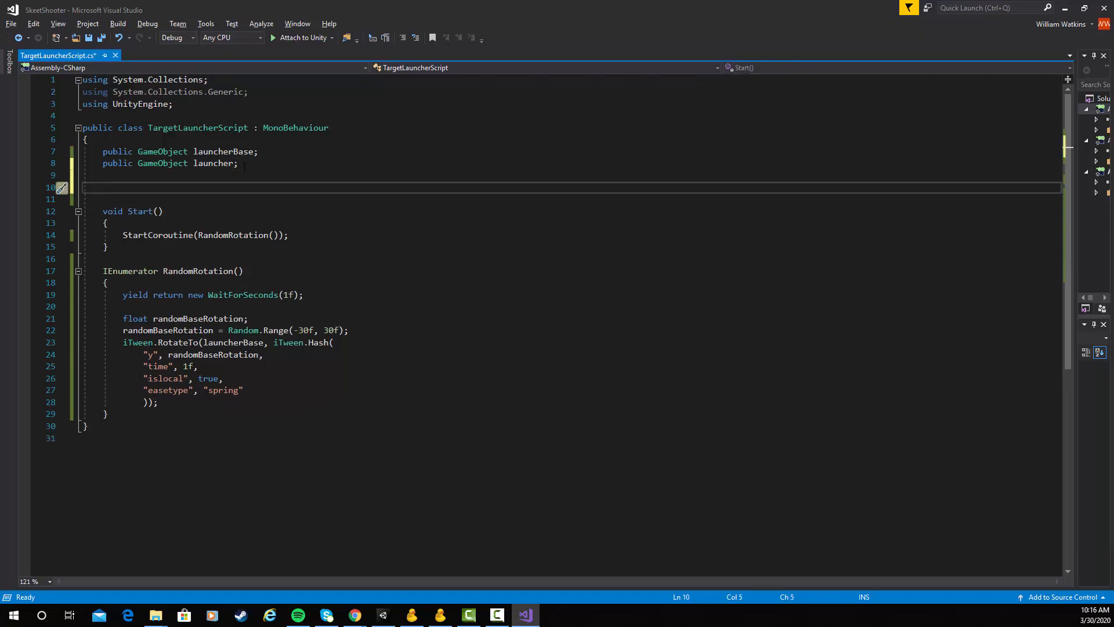
pyautogui.write('p')
pyautogui.press('BackSpace')
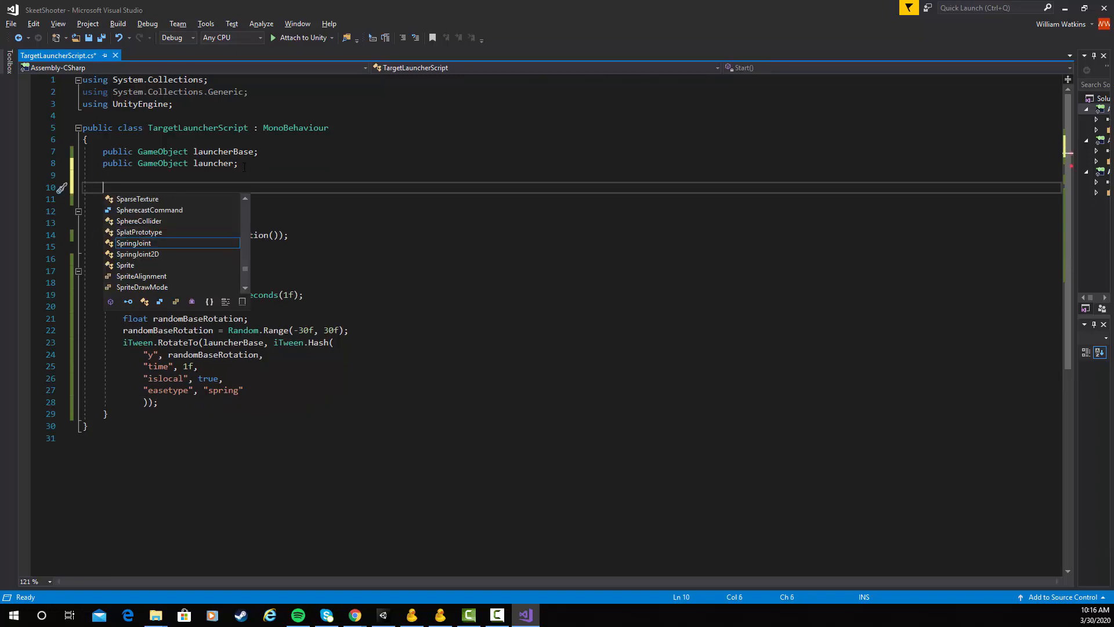
pyautogui.write('public bool ')
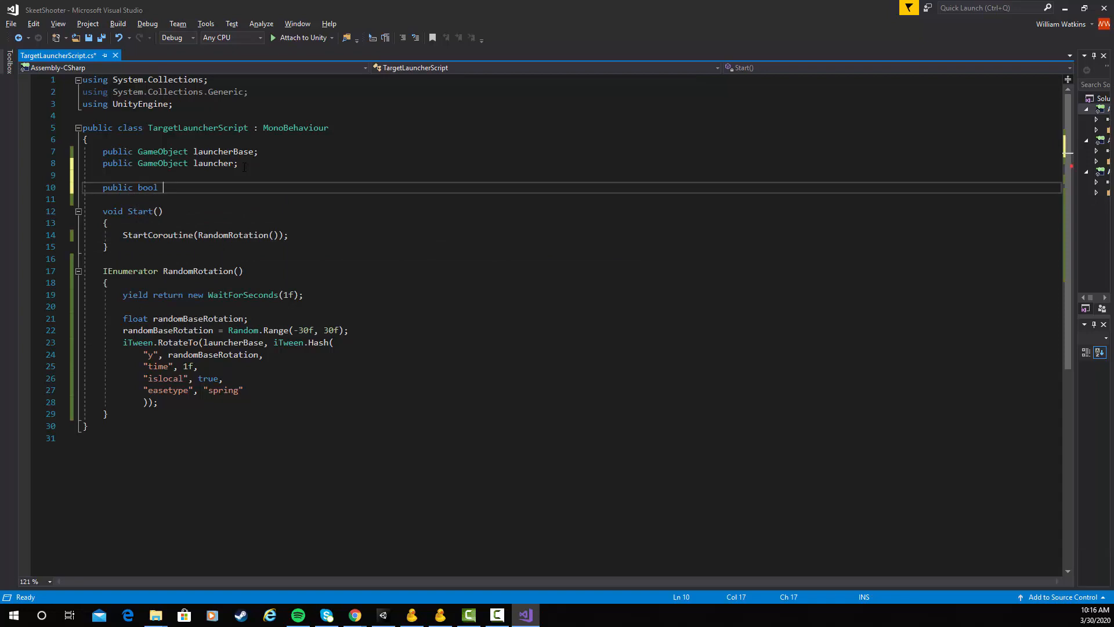
pyautogui.write('gameIsPlaying;')
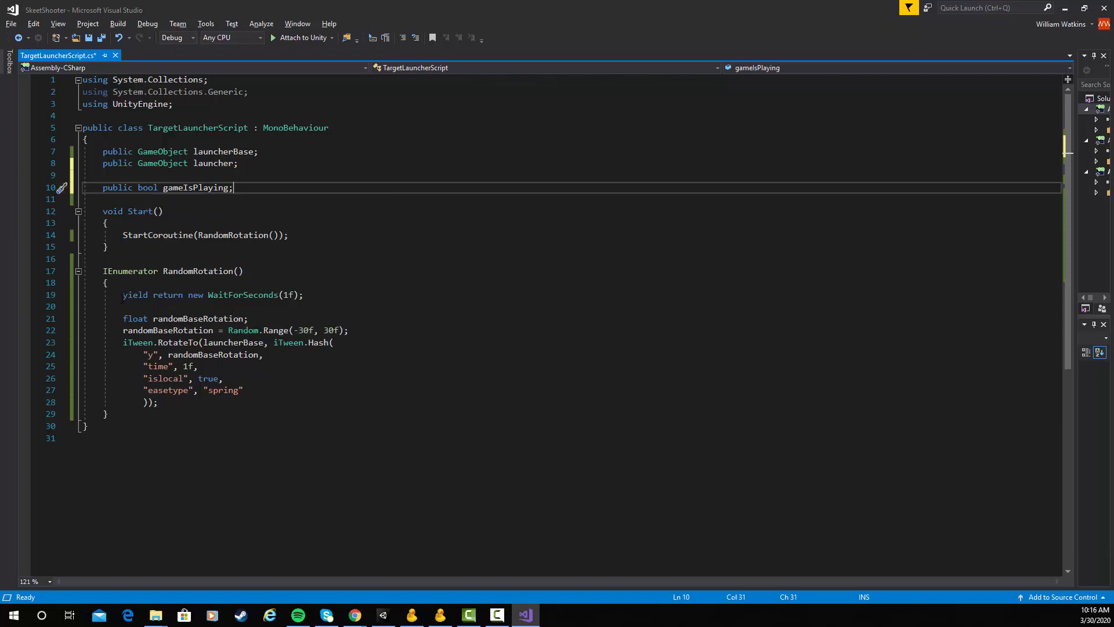
# Insert an empty while(gameIsPlaying) loop with braces at the start of RandomRotation, above the WaitForSeconds line
pyautogui.moveTo(122, 296); pyautogui.dragTo(167, 305)
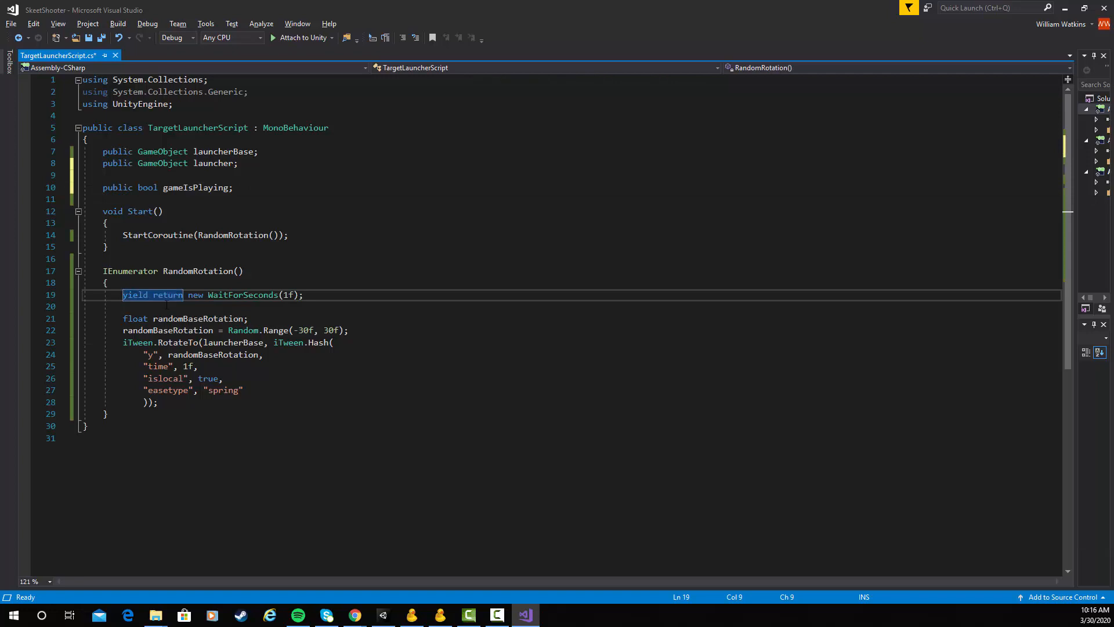
pyautogui.press('Left')
pyautogui.press('Return')
pyautogui.press('Up')
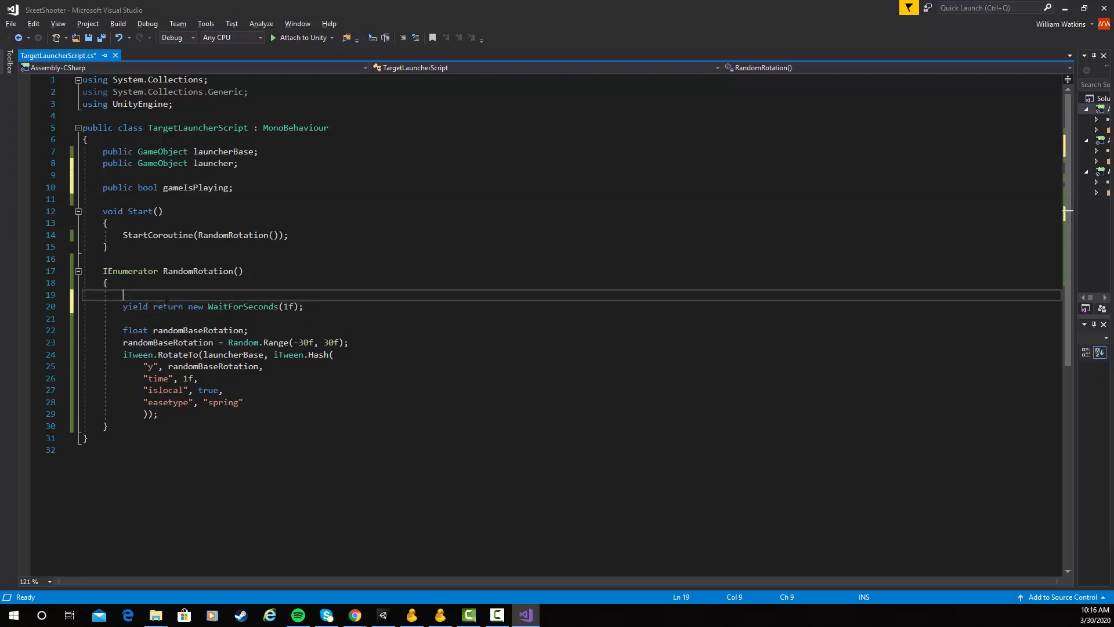
pyautogui.write('wh')
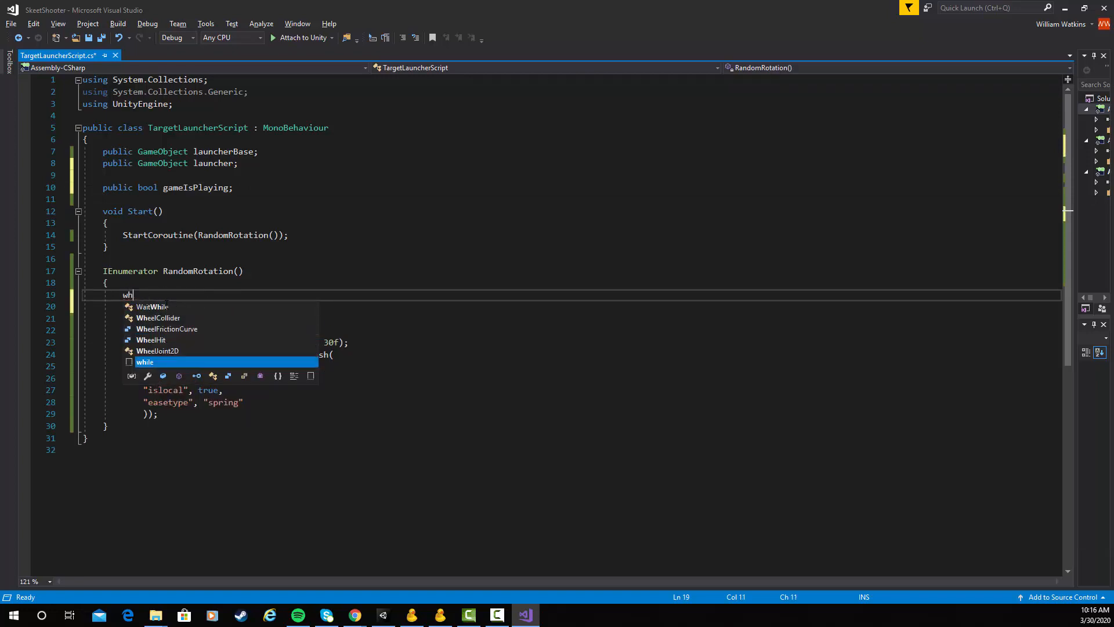
pyautogui.write('ile(game')
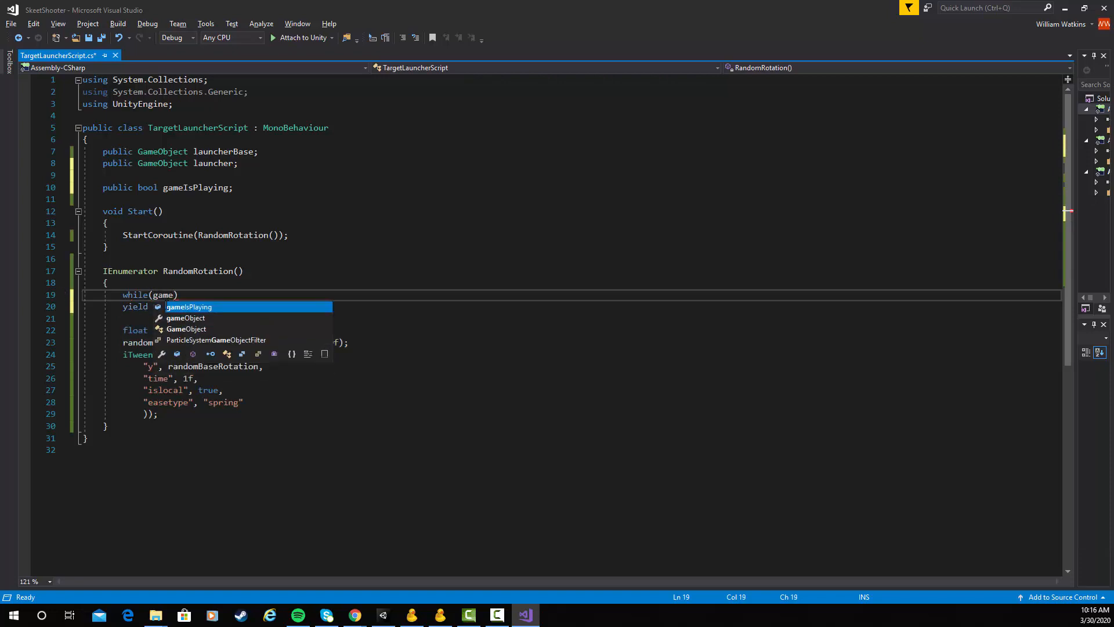
pyautogui.press('Tab')
pyautogui.write(')')
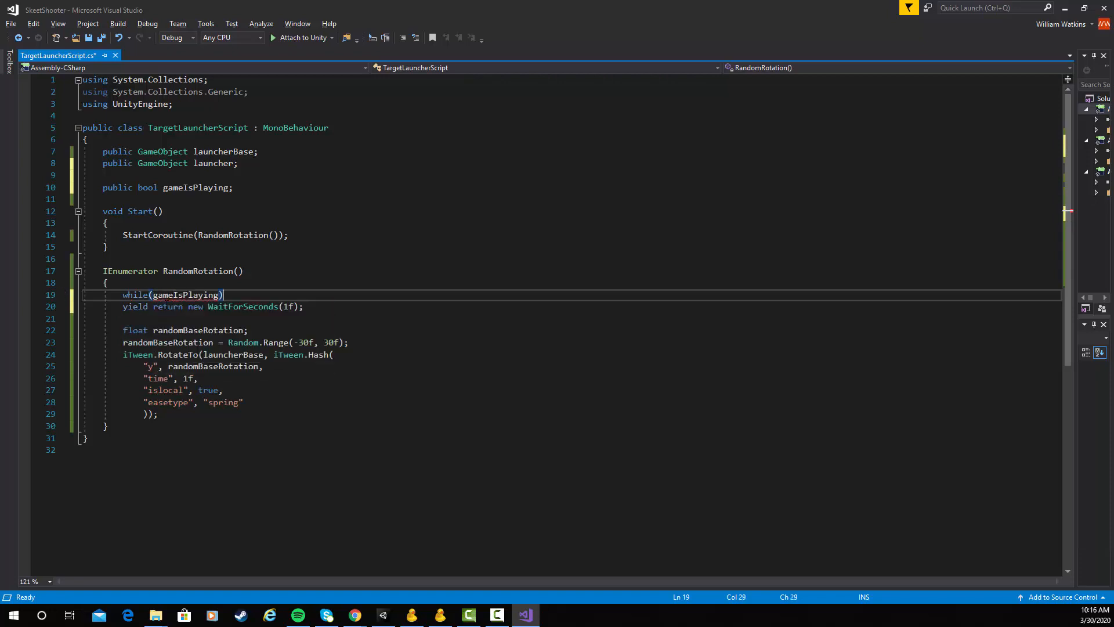
pyautogui.press('Return')
pyautogui.write('{')
pyautogui.press('Return')
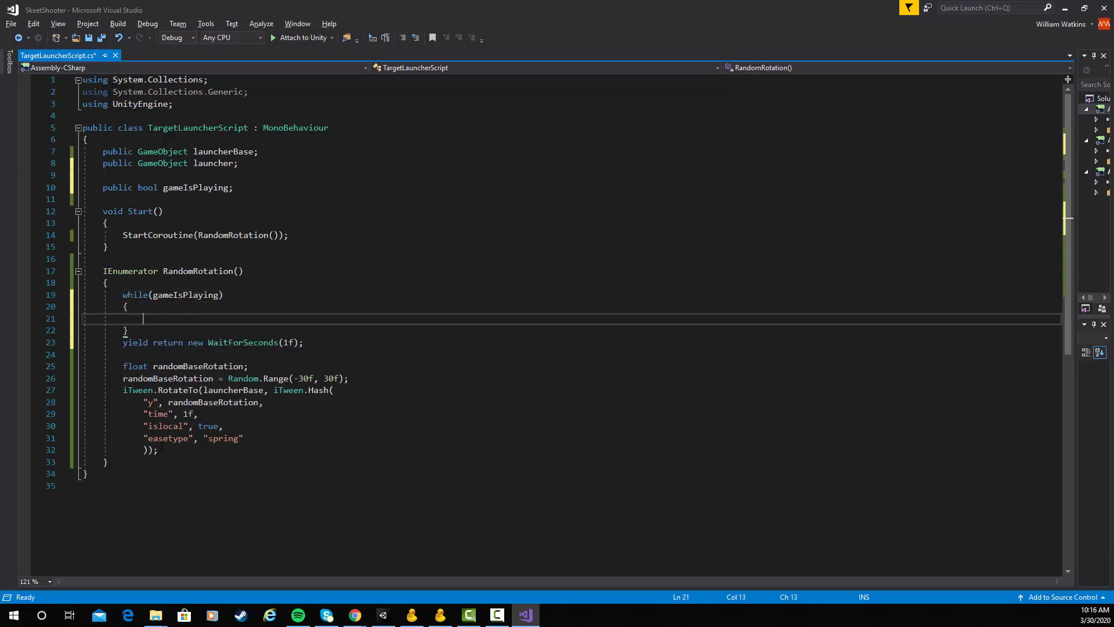
# Move the code from the WaitForSeconds line through the iTween.RotateTo call into the while loop's body
pyautogui.moveTo(162, 449); pyautogui.dragTo(123, 343)
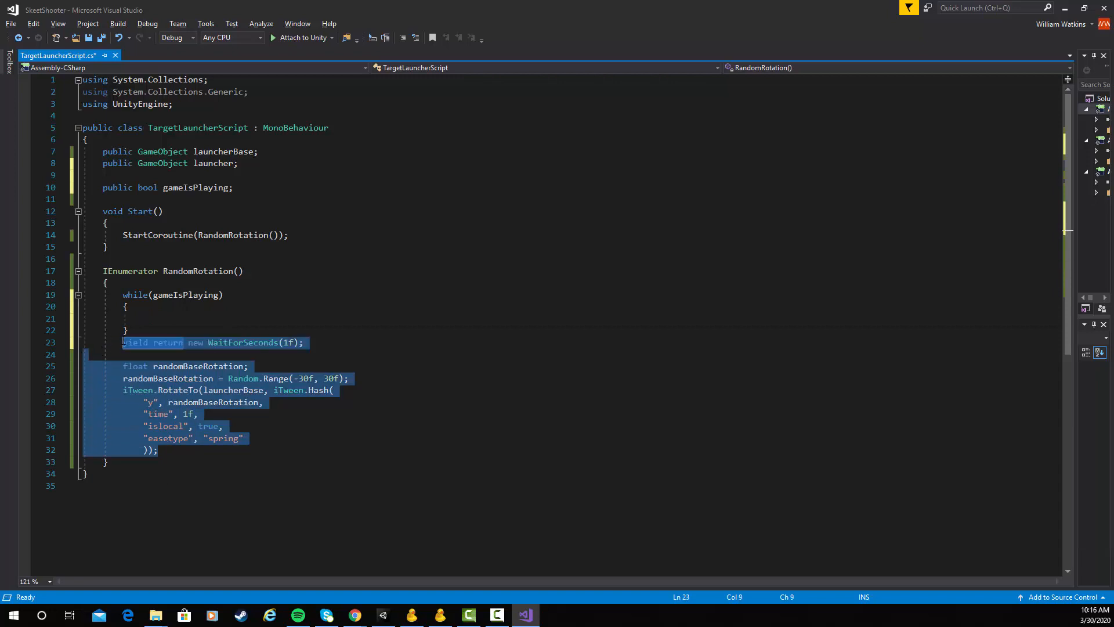
pyautogui.hotkey('ctrl', 'x')
pyautogui.click(139, 315)
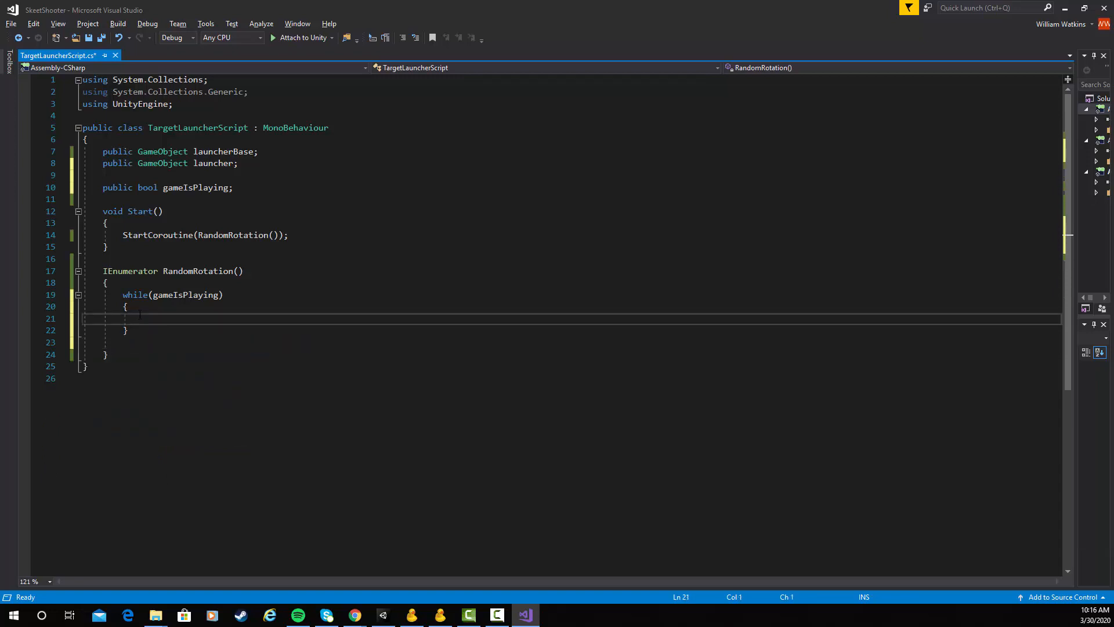
pyautogui.hotkey('ctrl', 'v')
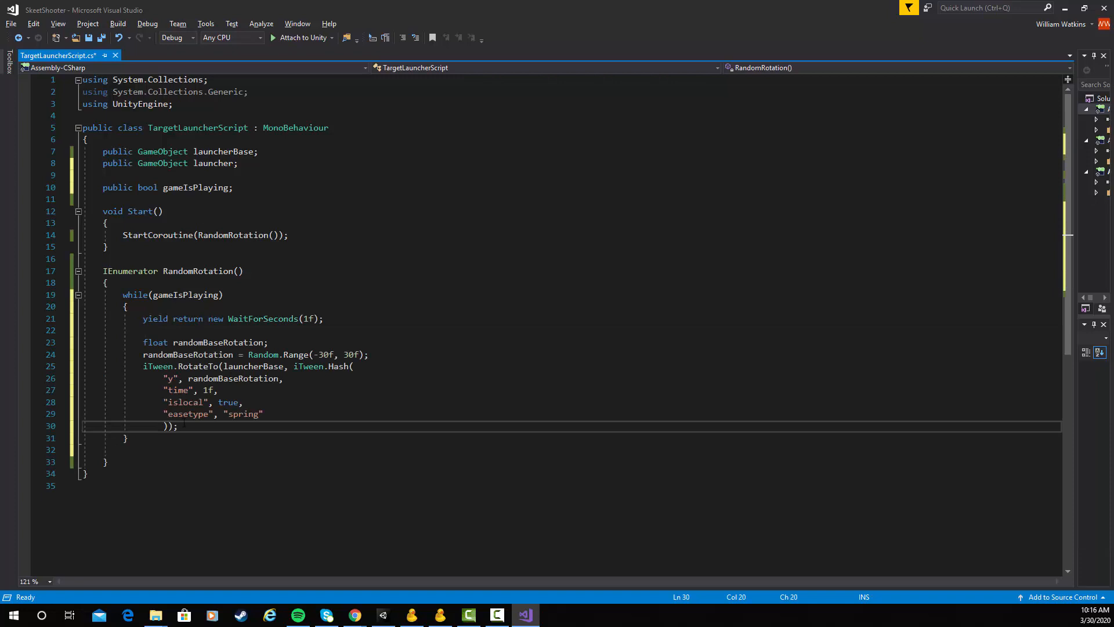
# Save the script, switch to Unity, enable Game Is Playing on ScriptHolder's script and run the game to test the loop
pyautogui.hotkey('ctrl', 's')
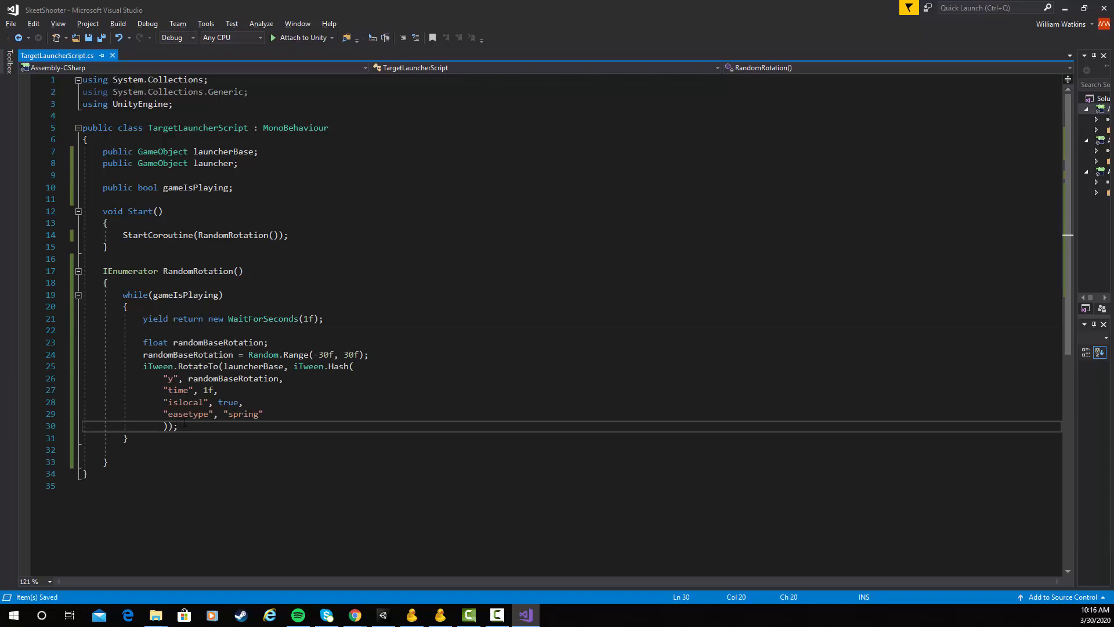
pyautogui.hotkey('alt', 'Tab')
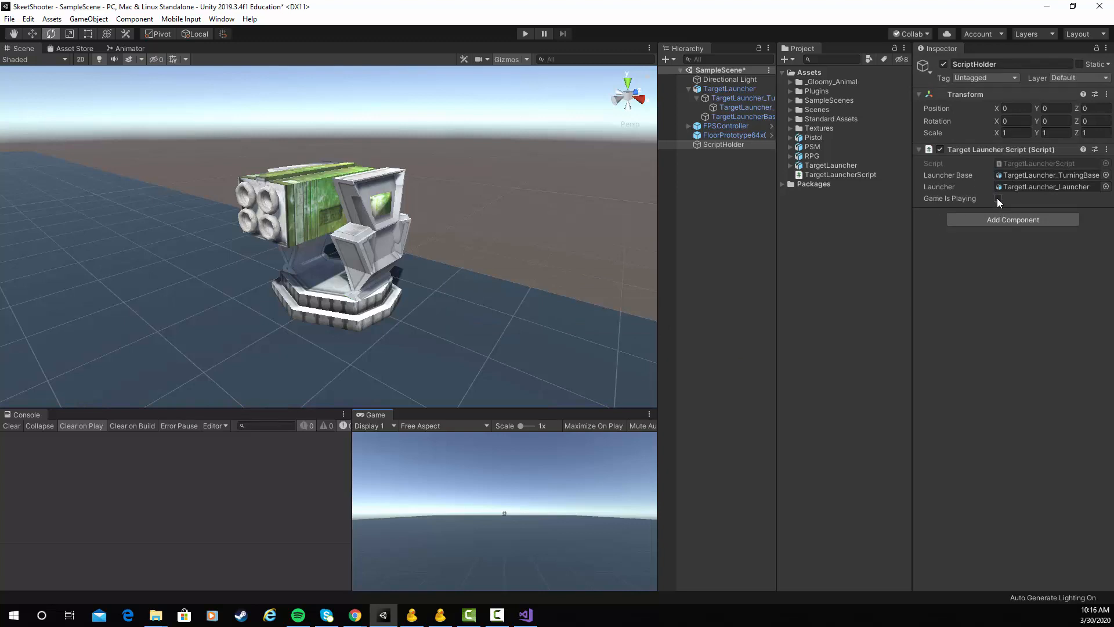
pyautogui.click(999, 198)
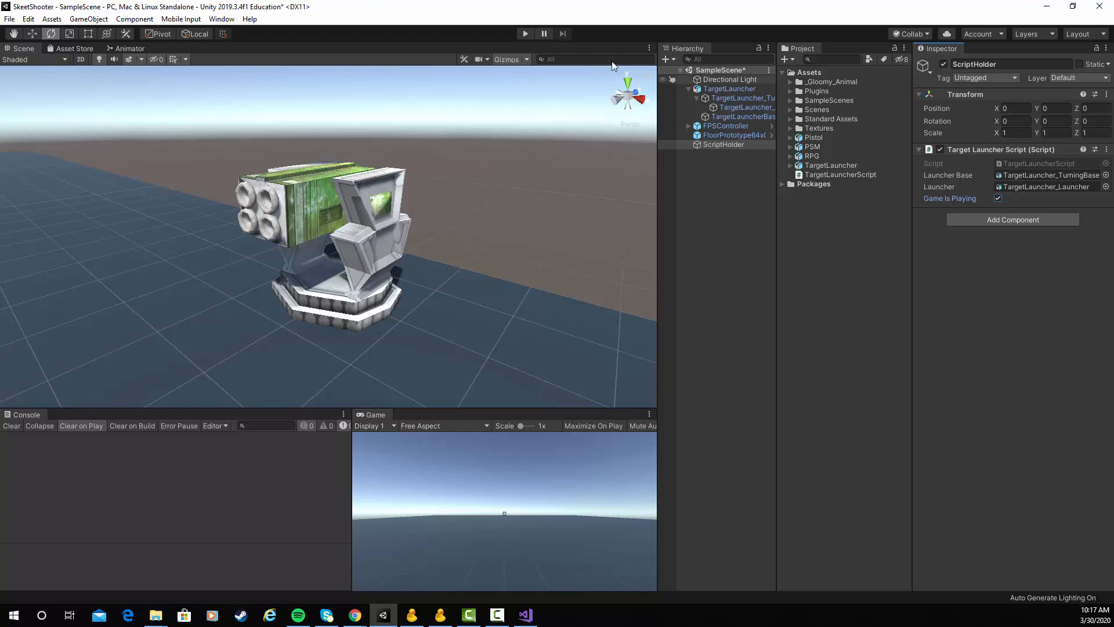
pyautogui.click(524, 33)
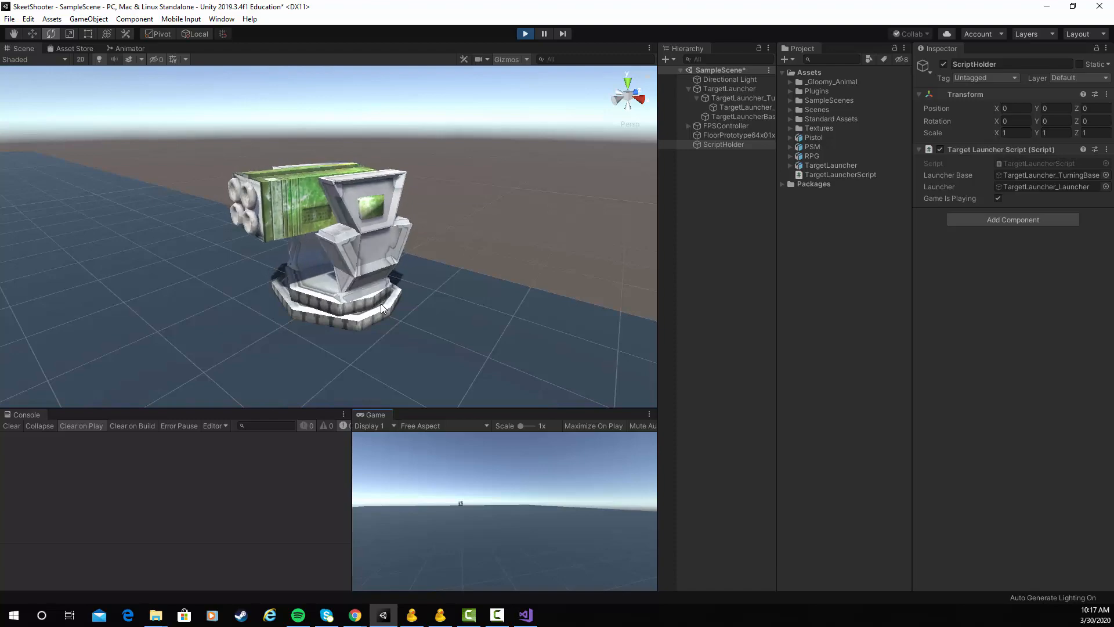
# Switch to Visual Studio and add yield return new WaitForSeconds(2f); at the end of the while loop, a blank line below the RotateTo call
pyautogui.hotkey('alt', 'Tab')
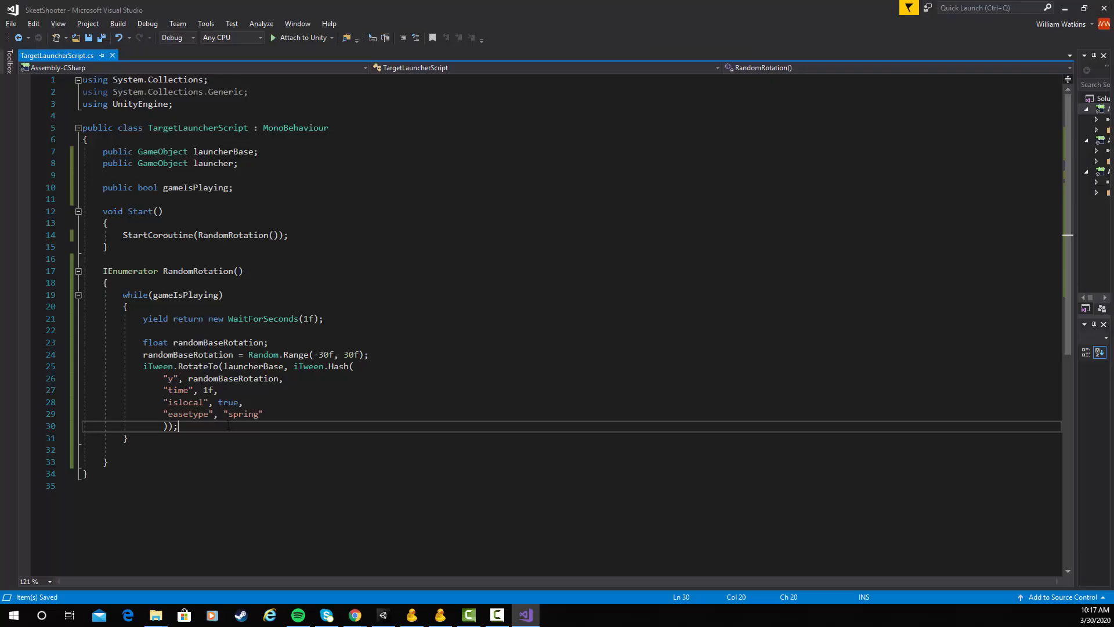
pyautogui.press('Return')
pyautogui.press('Return')
pyautogui.write('y')
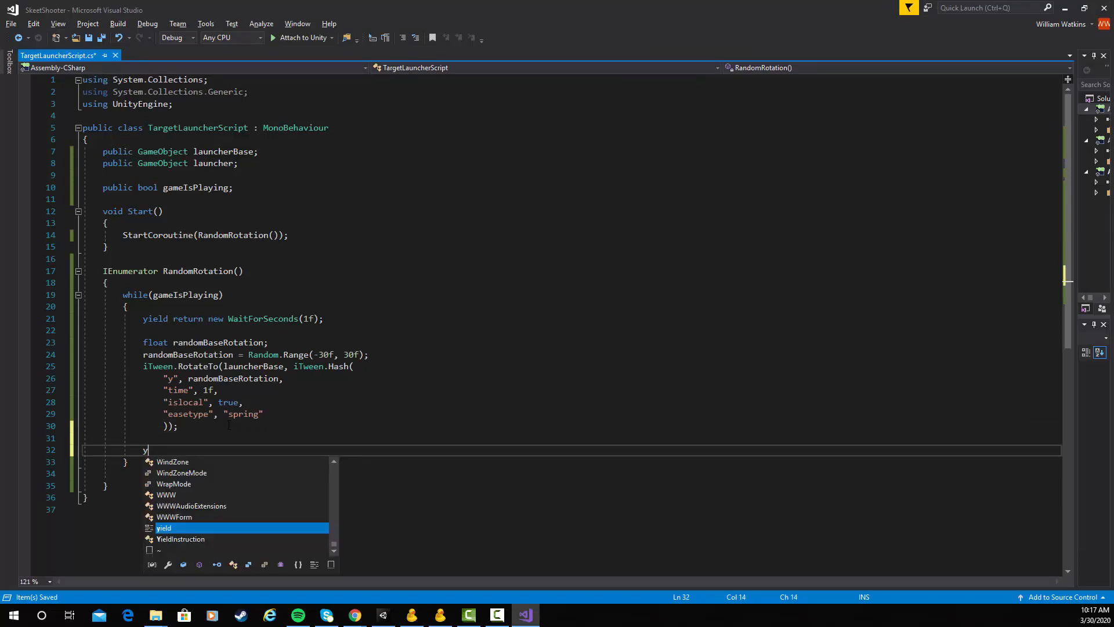
pyautogui.moveTo(324, 319); pyautogui.dragTo(143, 319)
pyautogui.hotkey('ctrl', 'c')
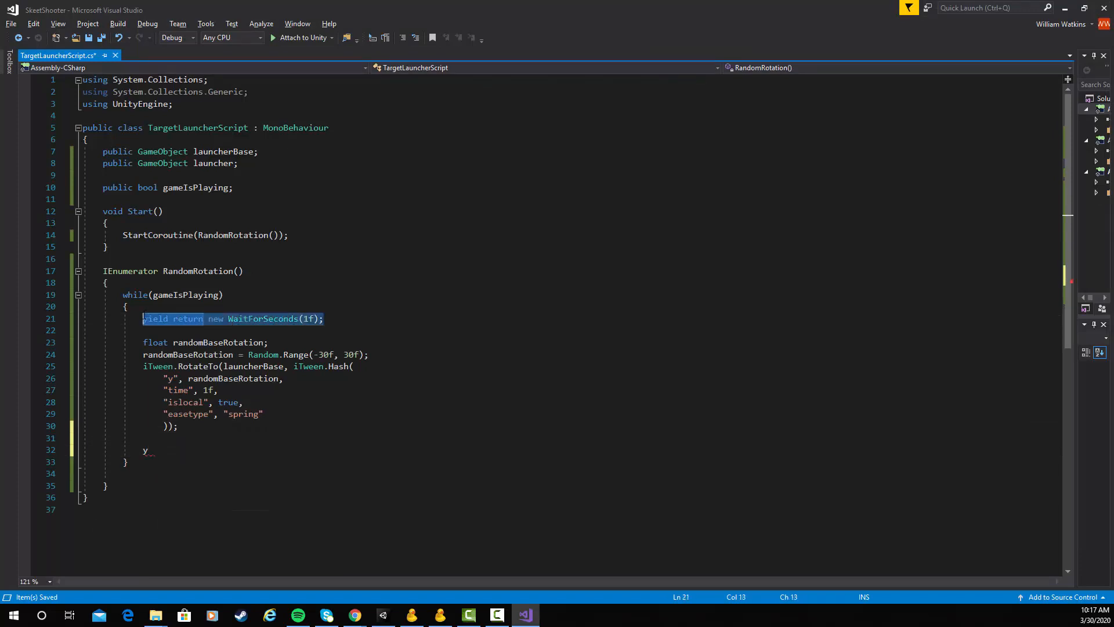
pyautogui.moveTo(160, 450)
pyautogui.mouseDown()
pyautogui.moveTo(133, 450)
pyautogui.moveTo(144, 450)
pyautogui.mouseUp()
pyautogui.hotkey('ctrl', 'v')
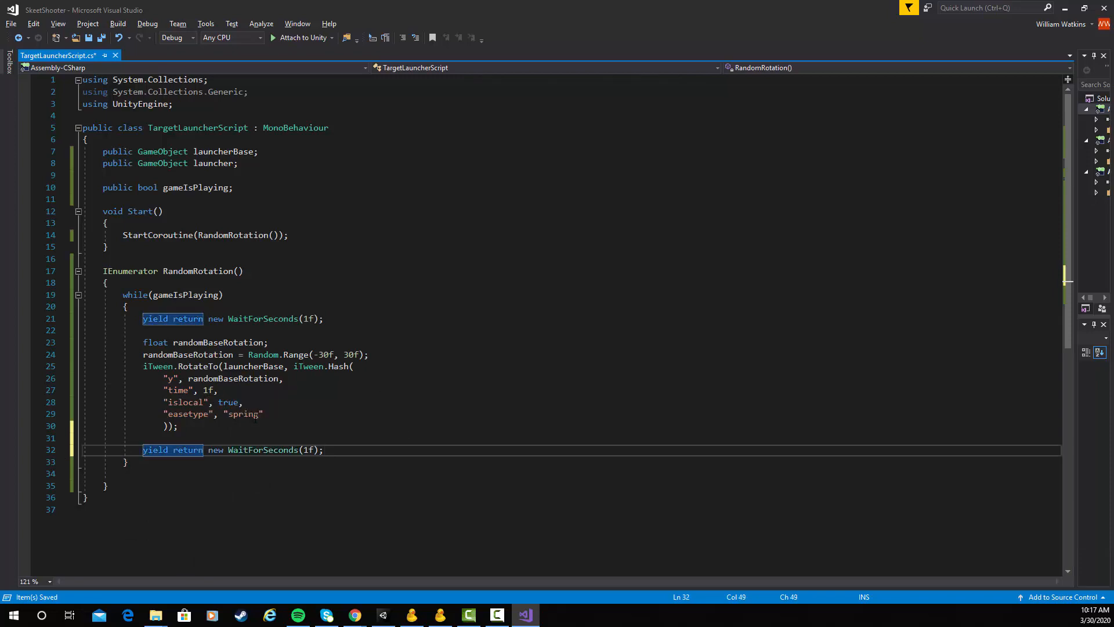
pyautogui.hotkey('ctrl', 's')
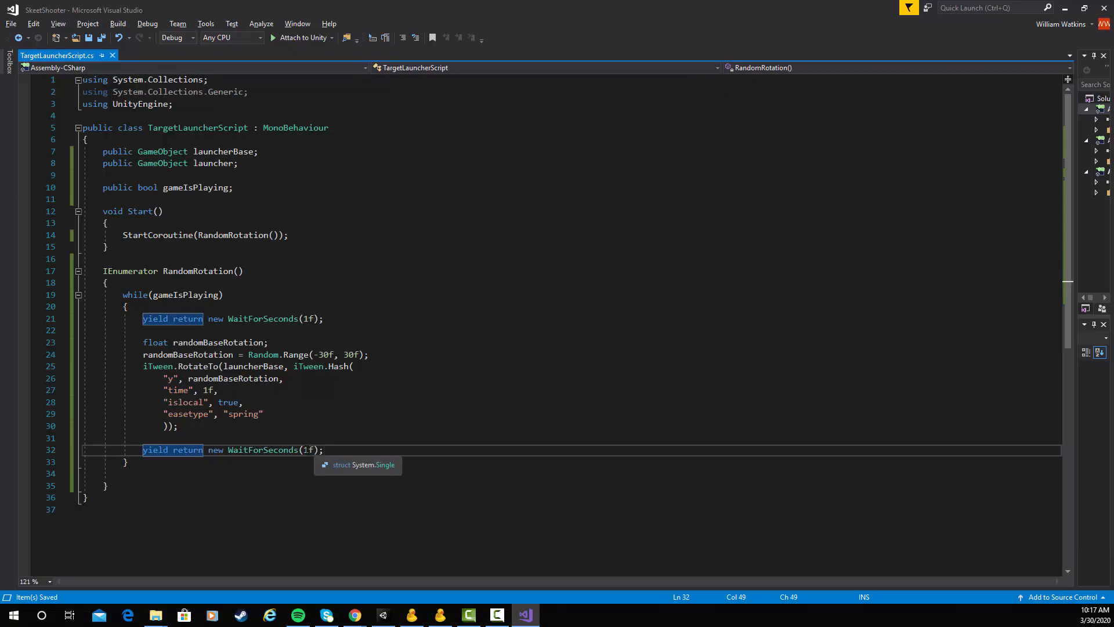
pyautogui.click(307, 451)
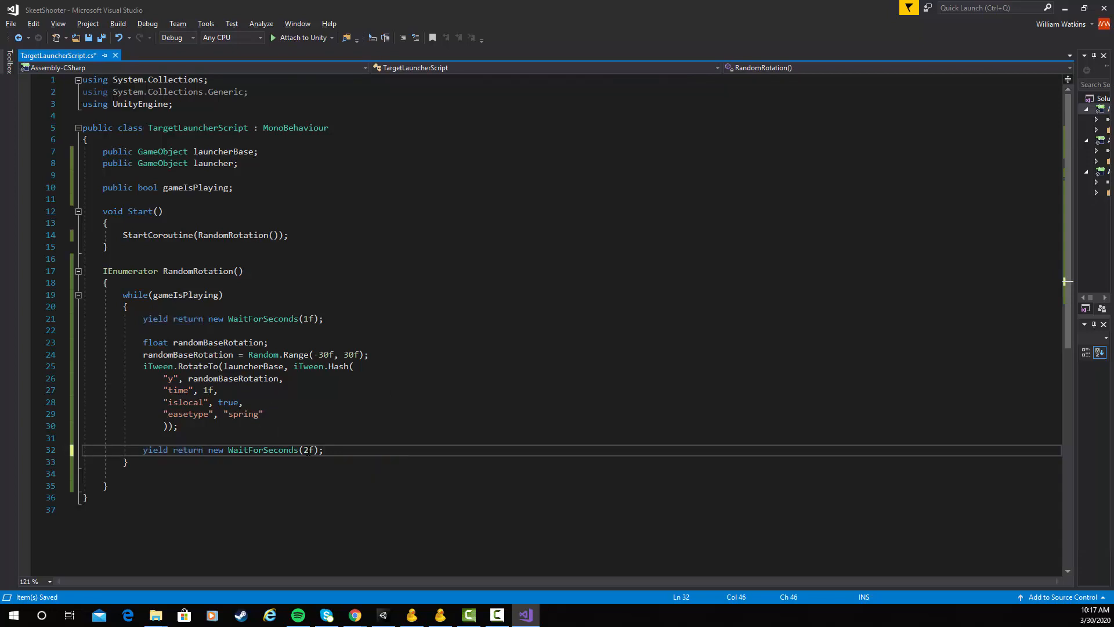
pyautogui.press('BackSpace')
pyautogui.write('2')
# Switch to Unity, run the game to test the launcher's repeated random base rotation, and stop it
pyautogui.hotkey('alt', 'Tab')
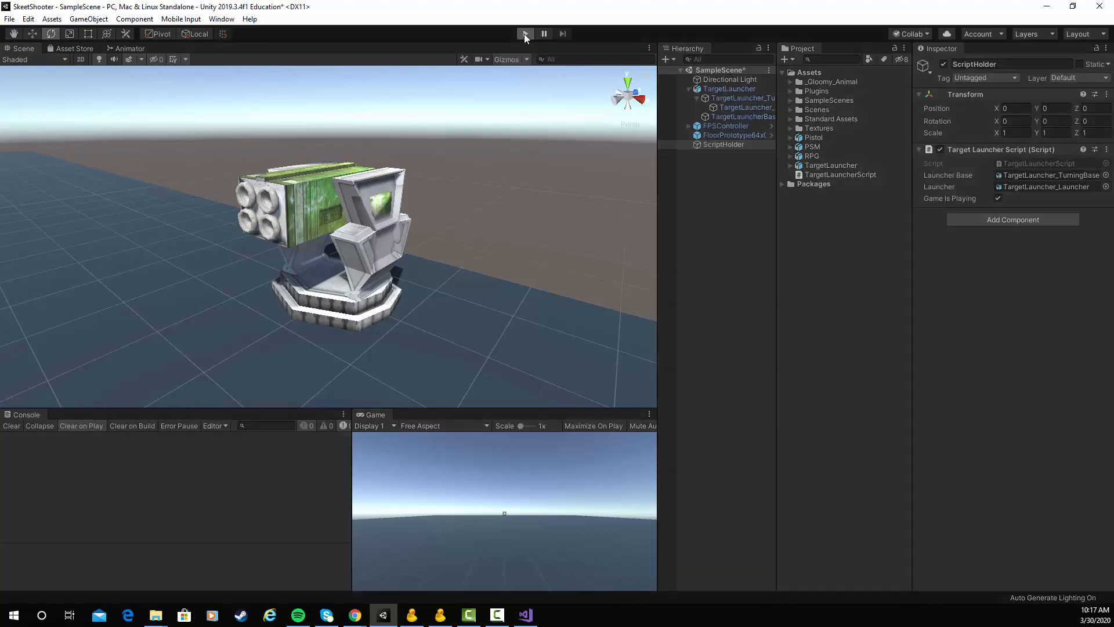
pyautogui.click(524, 33)
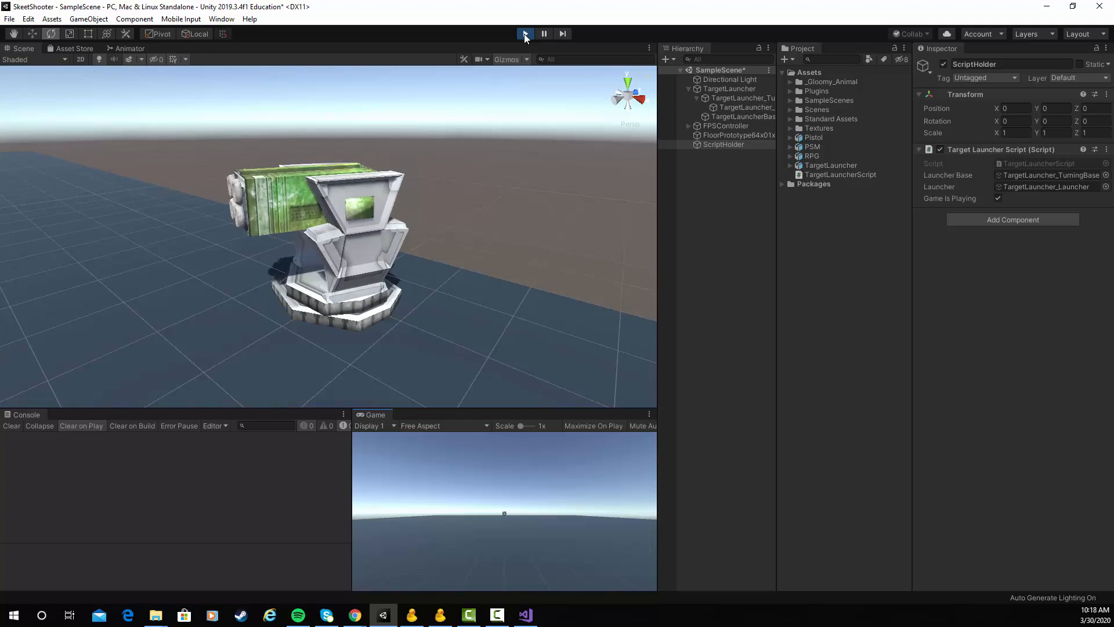
pyautogui.click(524, 34)
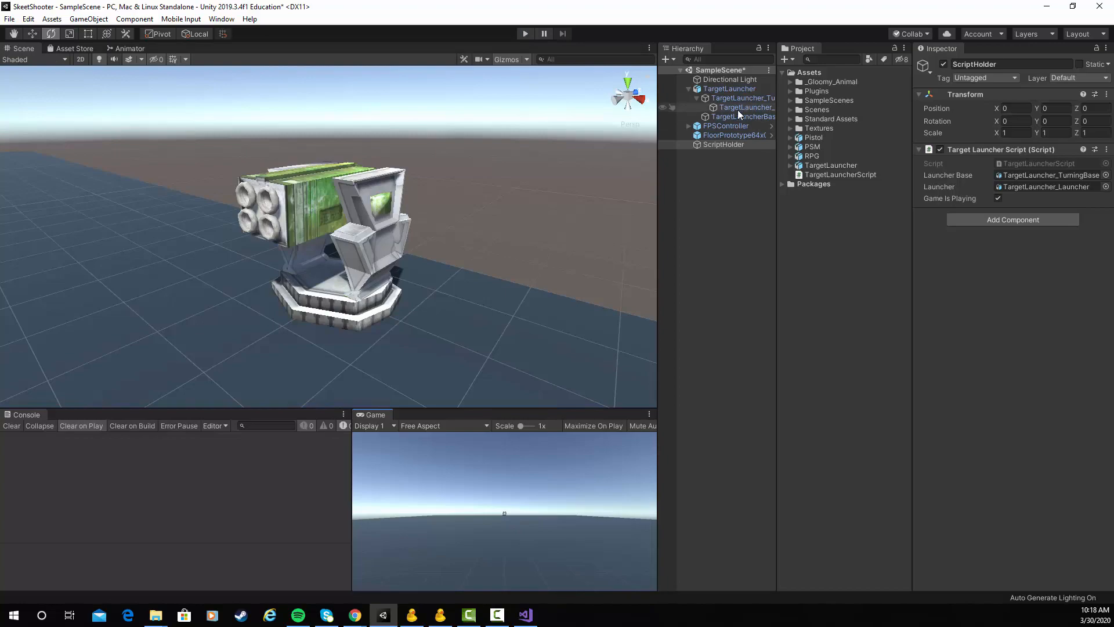
# Switch to Visual Studio and duplicate the block from float randomBaseRotation; through the iTween.RotateTo call directly below the original, inside the while loop
pyautogui.hotkey('alt', 'Tab')
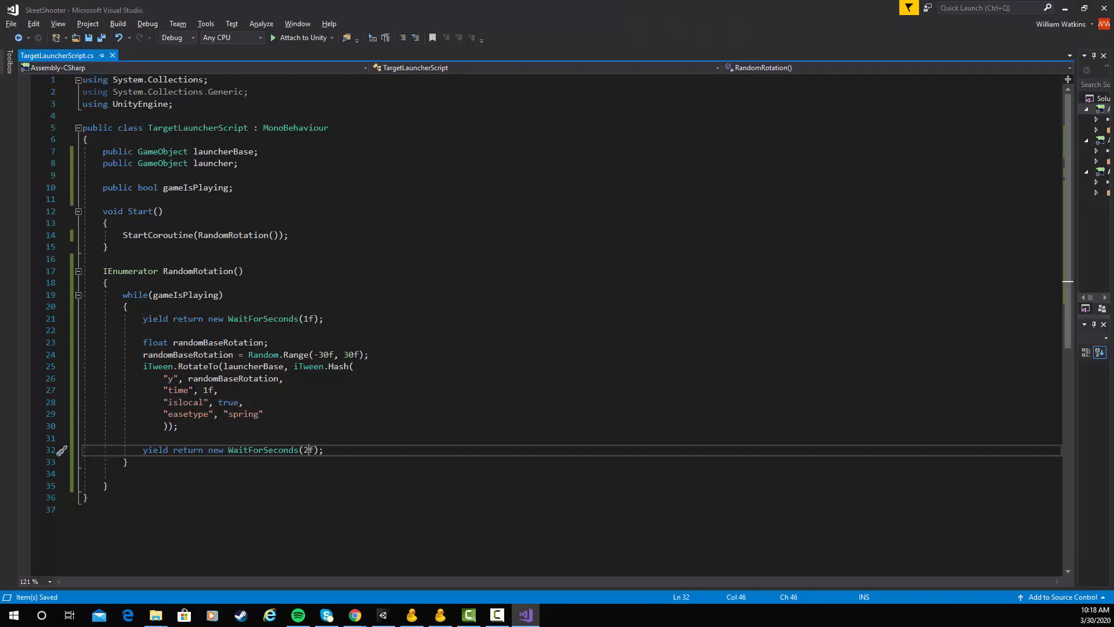
pyautogui.moveTo(178, 426); pyautogui.dragTo(144, 342)
pyautogui.hotkey('ctrl', 'c')
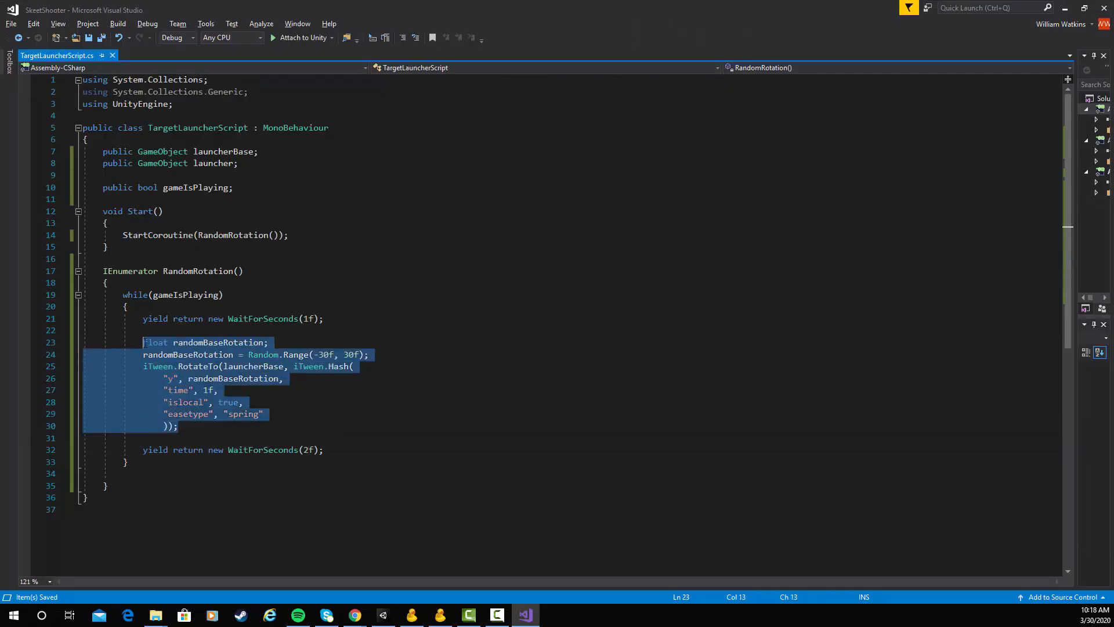
pyautogui.click(186, 429)
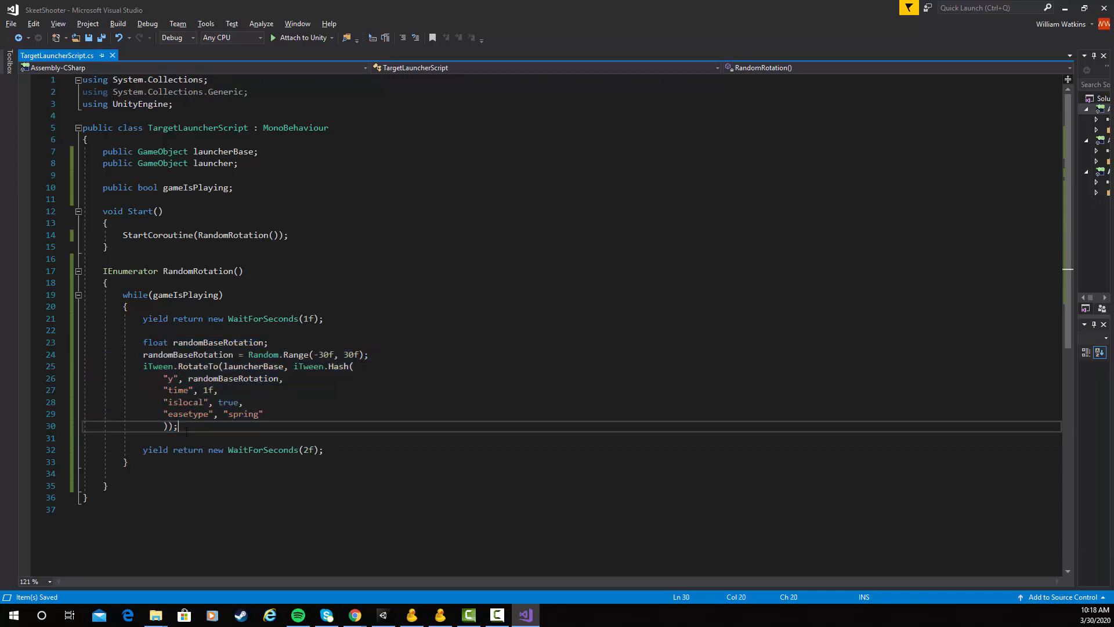
pyautogui.press('Return')
pyautogui.hotkey('ctrl', 'v')
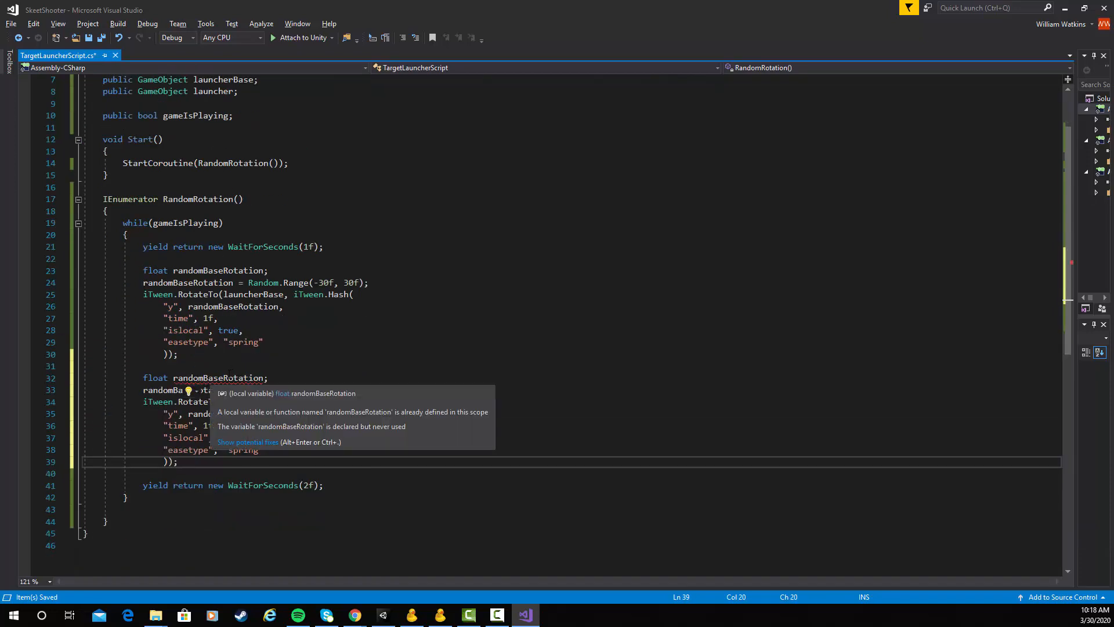
# Rename randomBaseRotation to randomLauncherRotation in the copied block's declaration and Random.Range assignment
pyautogui.doubleClick(219, 379)
pyautogui.write('random')
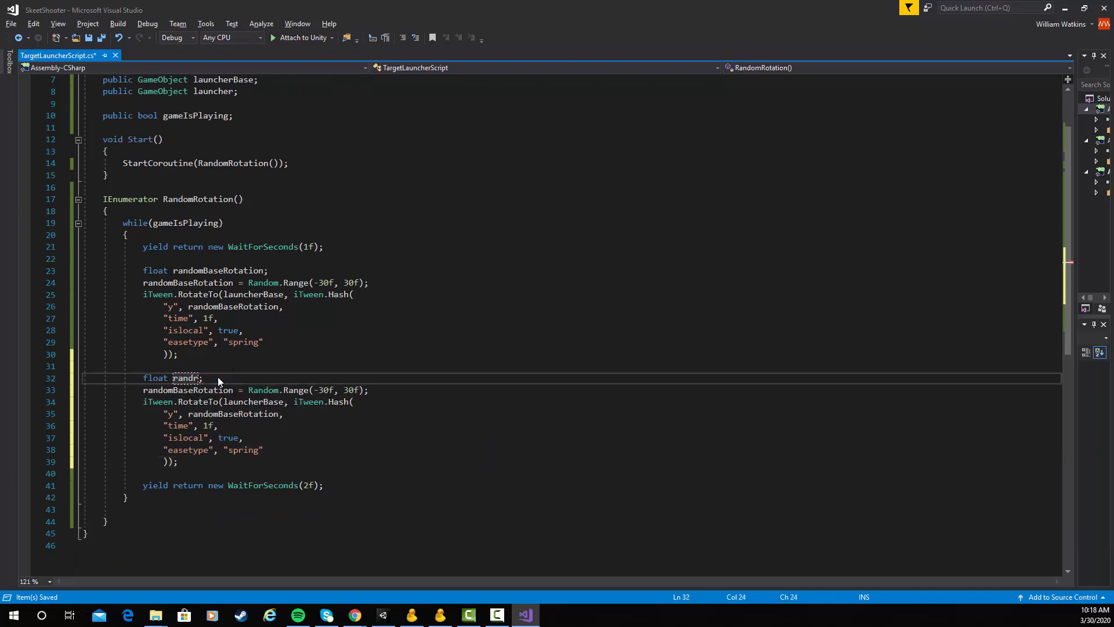
pyautogui.write('LauncherRotation')
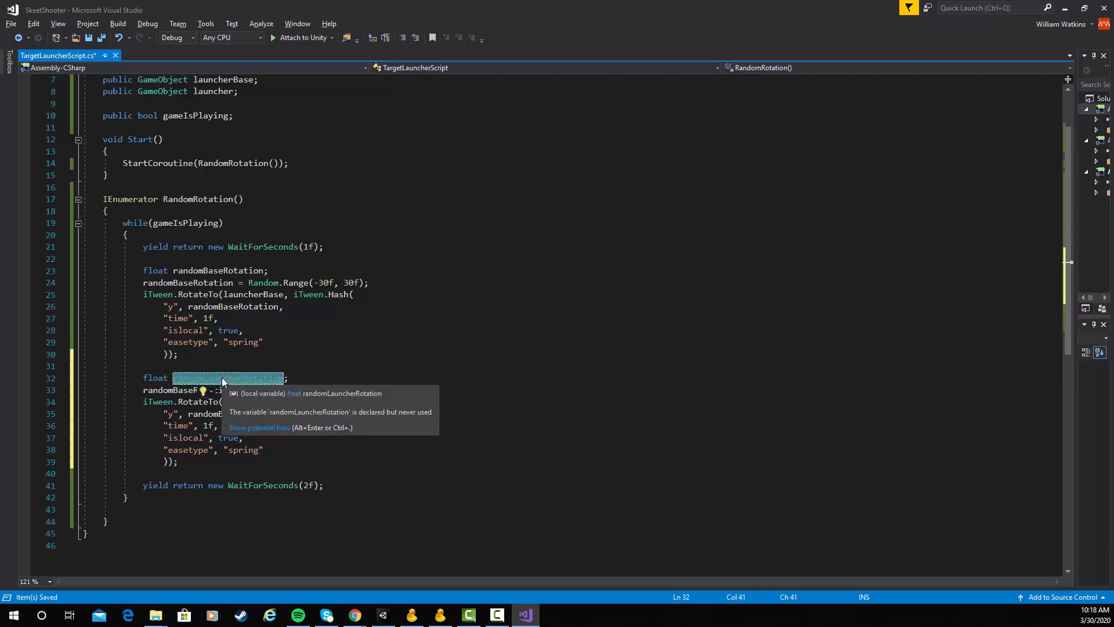
pyautogui.click(173, 390)
pyautogui.doubleClick(174, 390)
pyautogui.write('randomLauncherRotation')
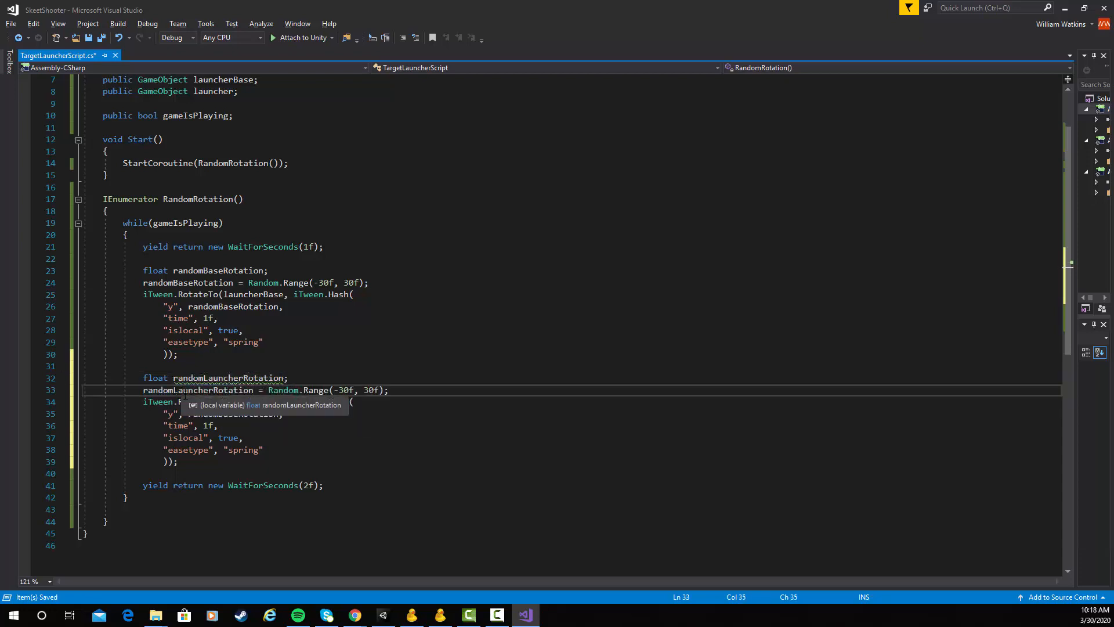
# Switch to Unity and rotate TargetLauncher_Launcher upward to about -26 degrees on X to try out the tilt range
pyautogui.hotkey('alt', 'Tab')
pyautogui.click(298, 220)
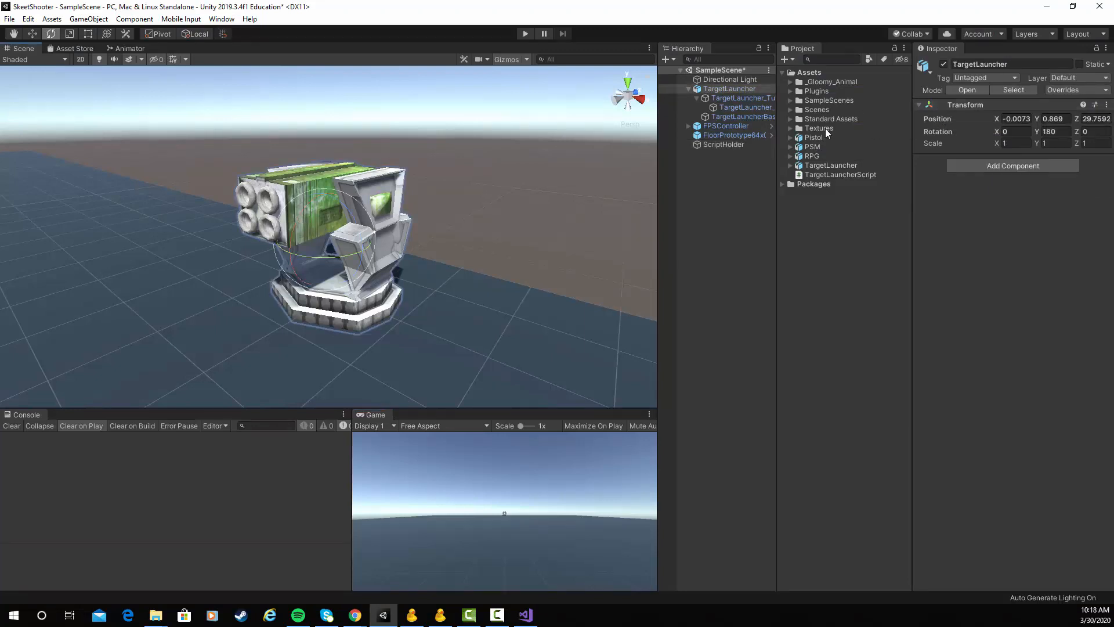
pyautogui.click(748, 107)
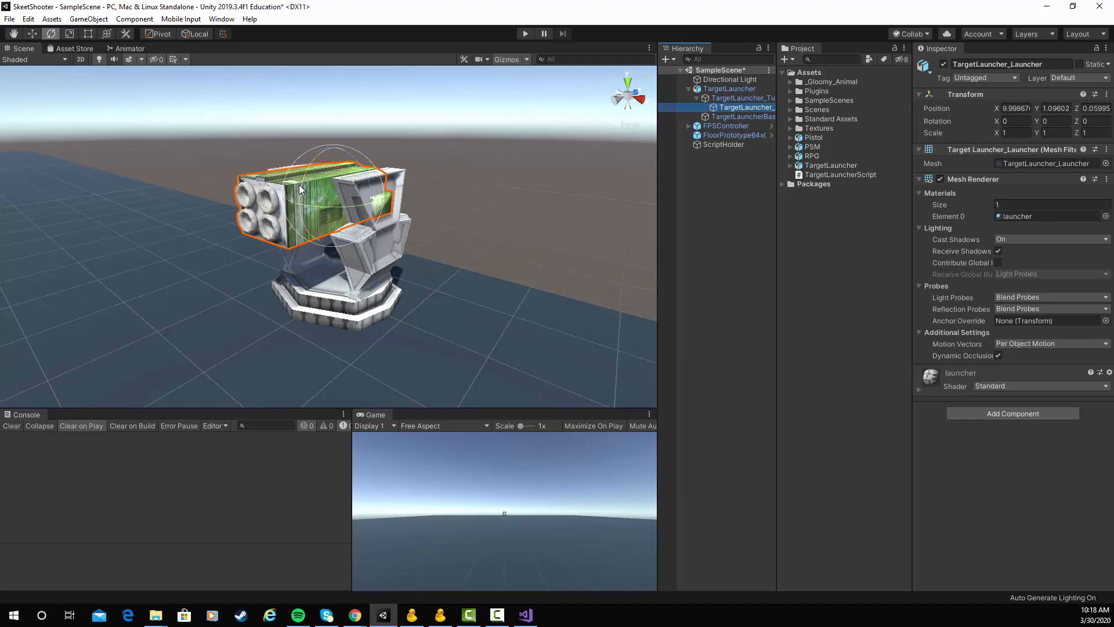
pyautogui.moveTo(299, 186); pyautogui.dragTo(332, 150)
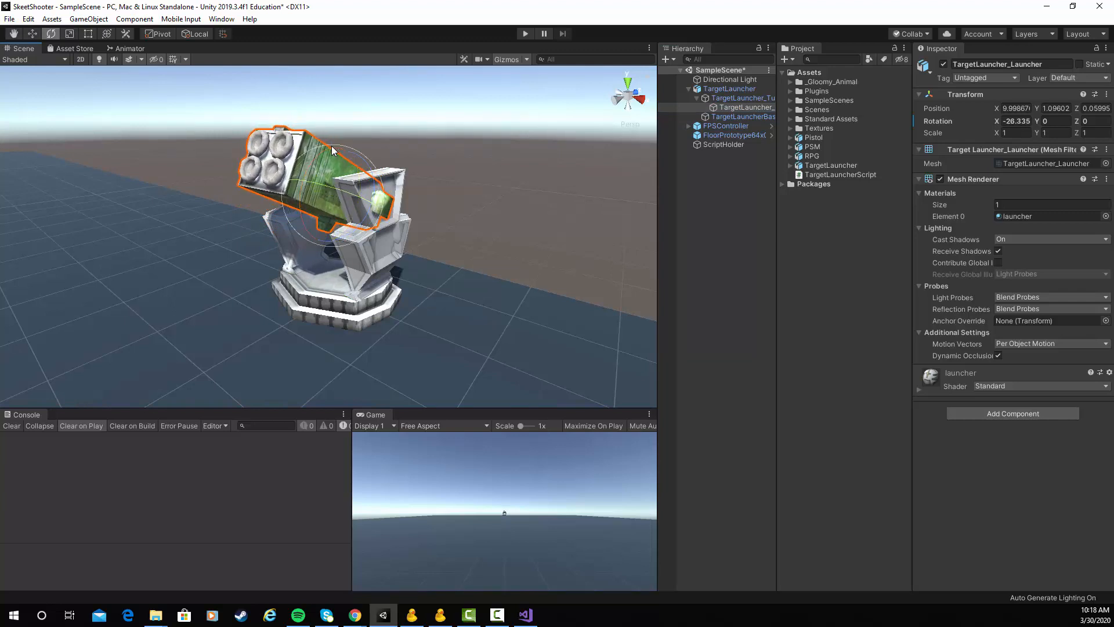
# Switch to Visual Studio and set the Random.Range limits of randomLauncherRotation to 0f and -25f
pyautogui.hotkey('alt', 'Tab')
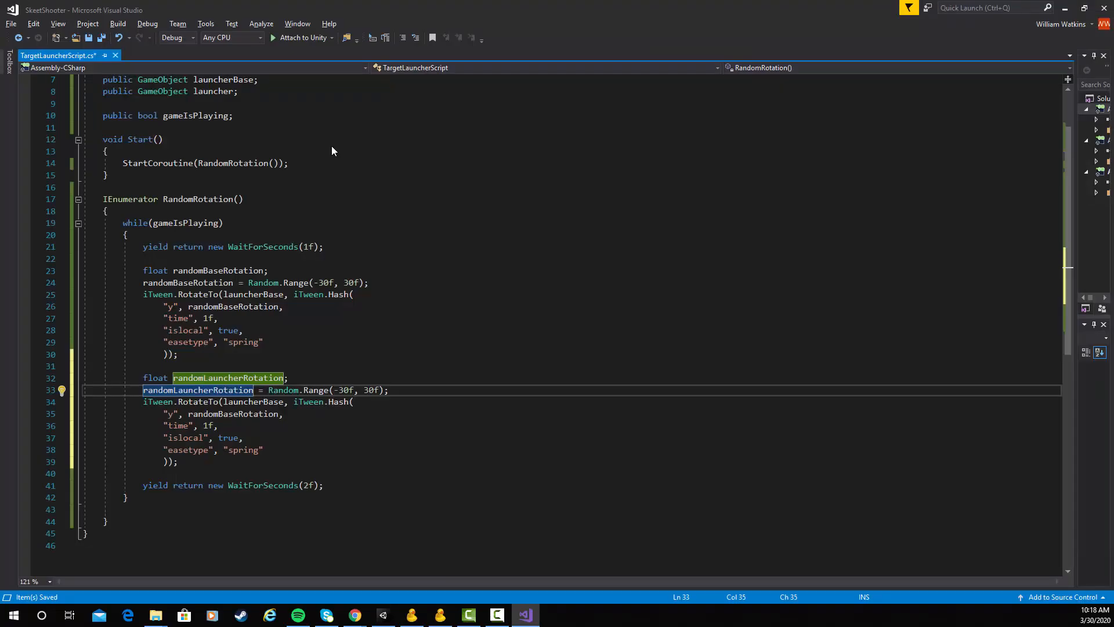
pyautogui.click(350, 392)
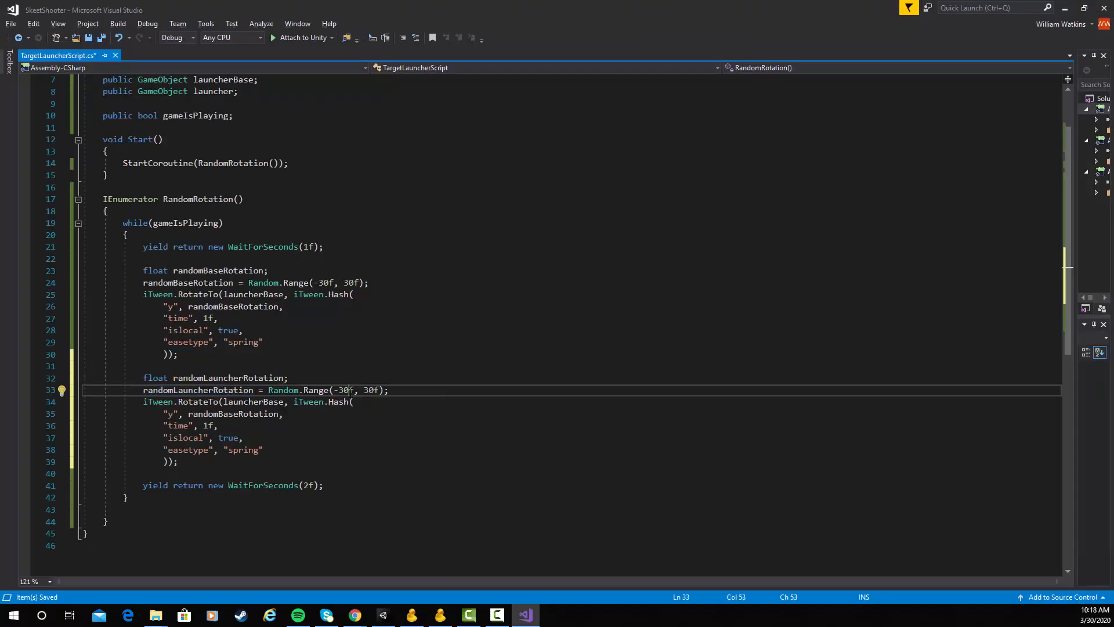
pyautogui.press('BackSpace')
pyautogui.press('BackSpace')
pyautogui.press('BackSpace')
pyautogui.write('0')
pyautogui.press('Delete')
pyautogui.press('Delete')
pyautogui.write('25')
pyautogui.hotkey('alt', 'Tab')
pyautogui.hotkey('alt', 'Tab')
pyautogui.press('Left')
pyautogui.press('Left')
pyautogui.write('-')
# Replace launcherBase with launcher as the target object of the second iTween.RotateTo call
pyautogui.doubleClick(249, 403)
pyautogui.write('laucner')
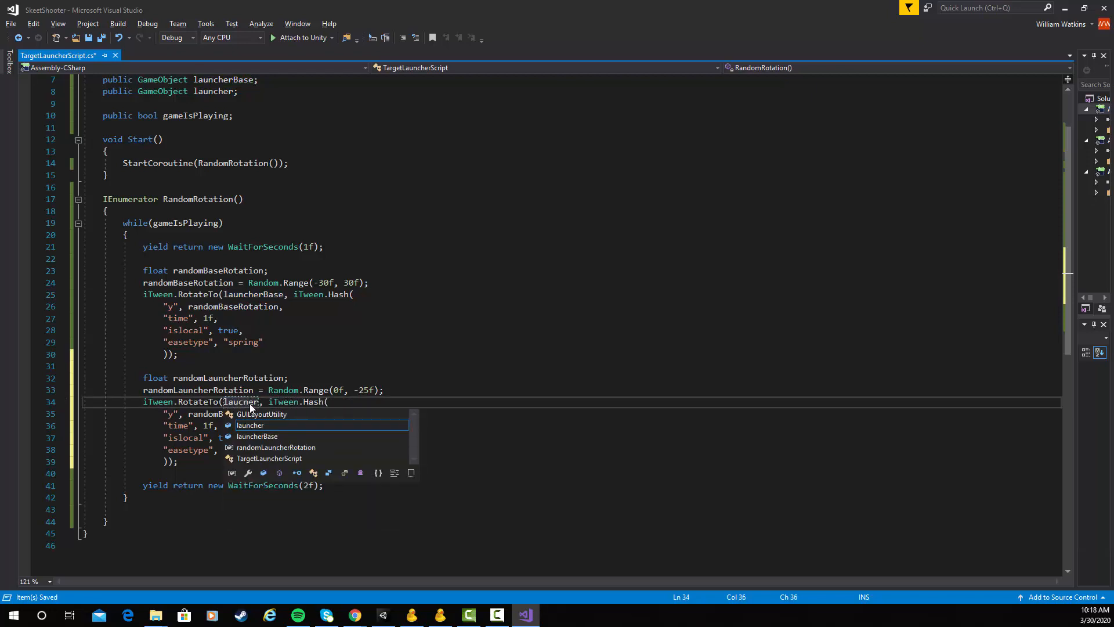
pyautogui.press('BackSpace')
pyautogui.press('BackSpace')
pyautogui.press('BackSpace')
pyautogui.press('BackSpace')
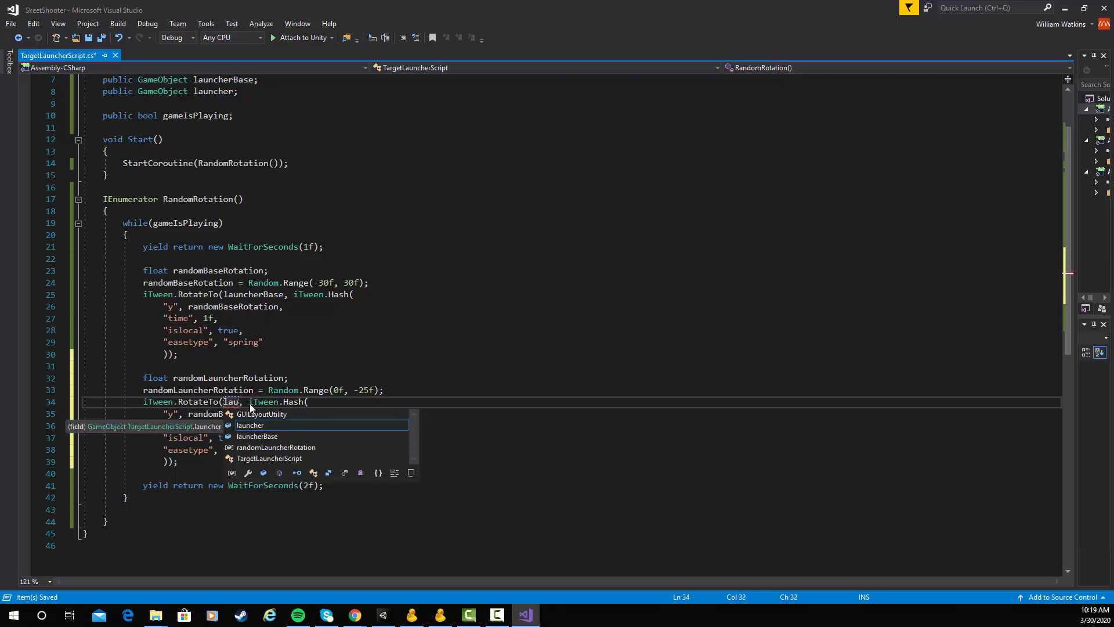
pyautogui.write('ncher')
pyautogui.click(456, 473)
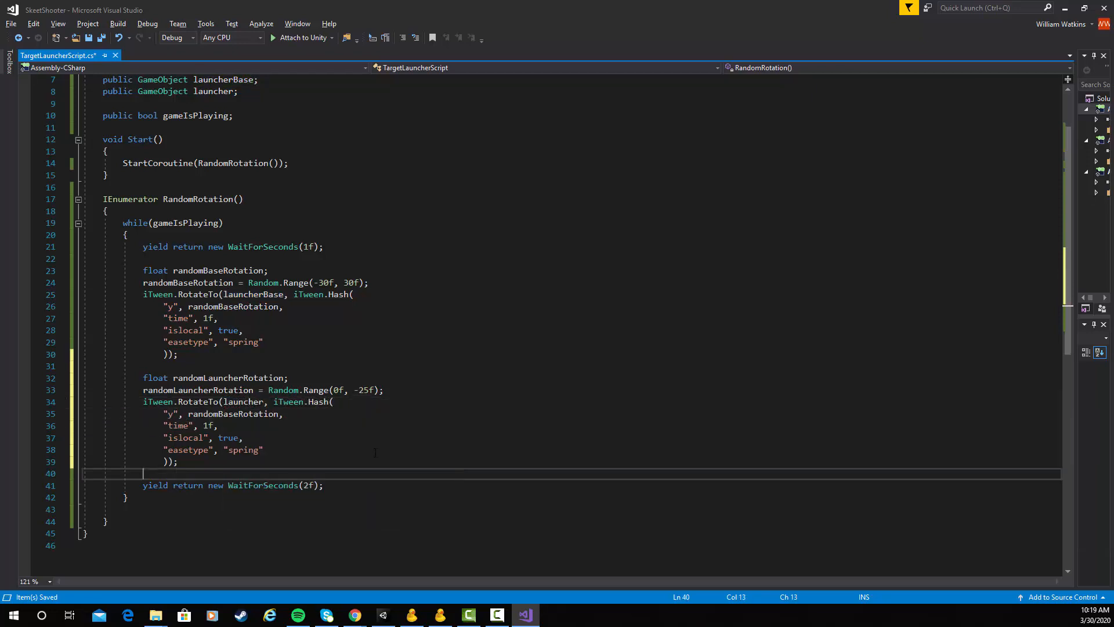
# Replace randomBaseRotation with randomLauncherRotation in the second RotateTo call's hash and save the script
pyautogui.doubleClick(200, 390)
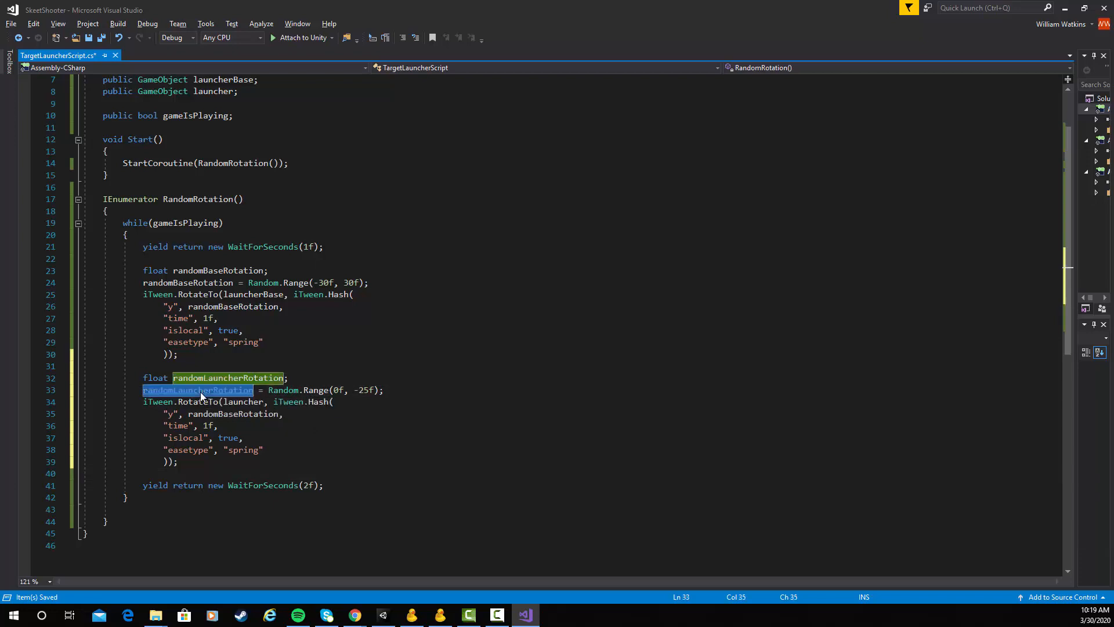
pyautogui.hotkey('ctrl', 'c')
pyautogui.doubleClick(232, 414)
pyautogui.hotkey('ctrl', 'v')
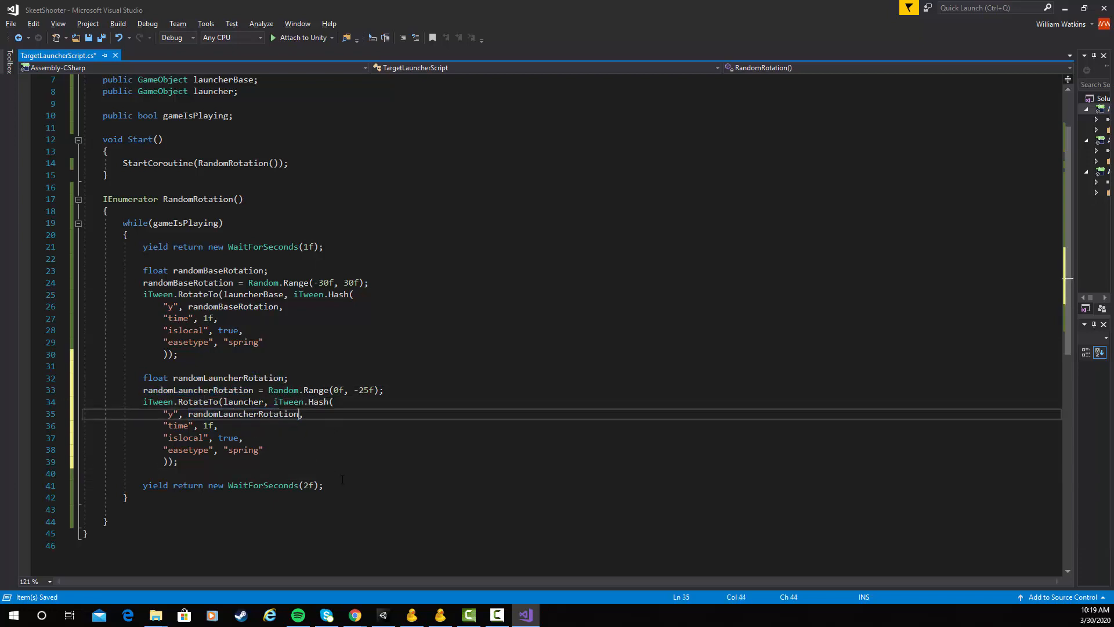
pyautogui.click(355, 473)
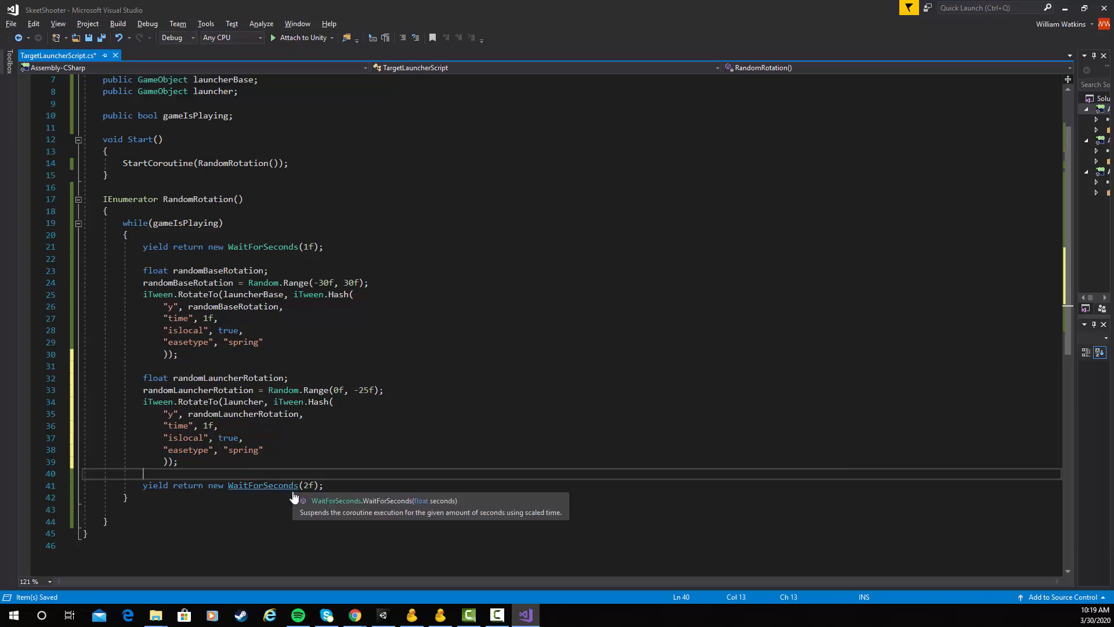
pyautogui.hotkey('ctrl', 's')
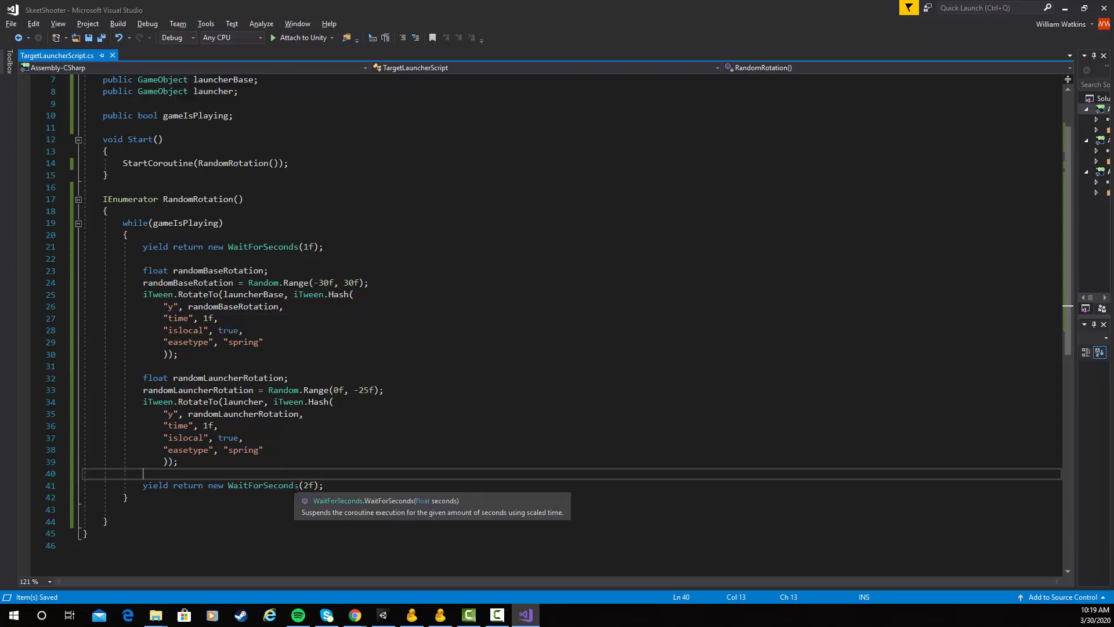
# Change the rotation axis in the second RotateTo call's hash to "x" and save the script
pyautogui.click(172, 414)
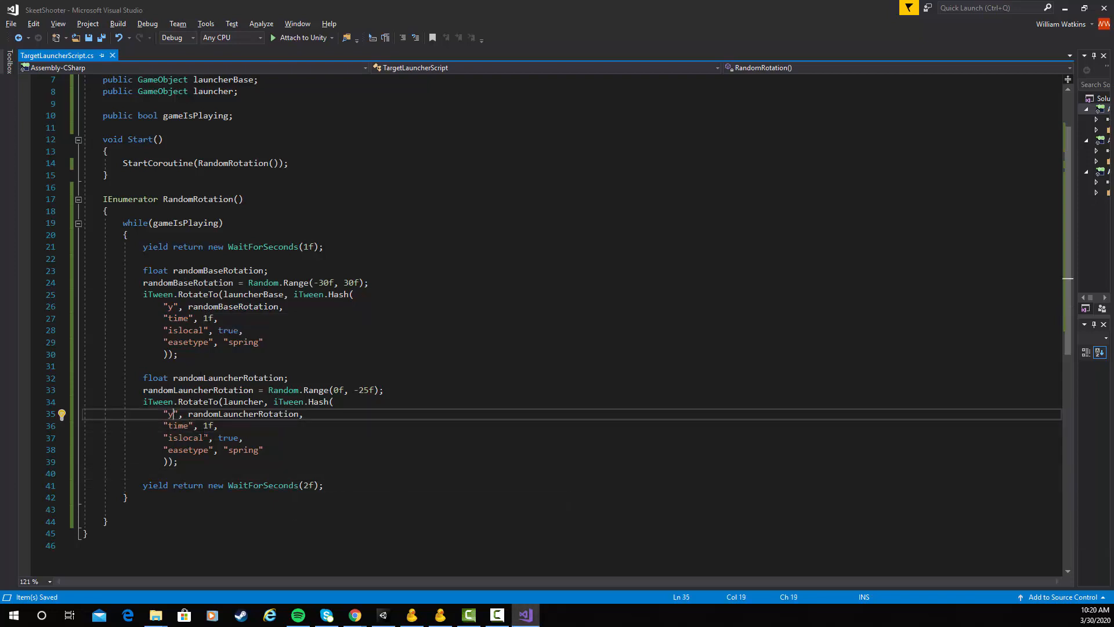
pyautogui.press('BackSpace')
pyautogui.write('x')
pyautogui.hotkey('ctrl', 's')
# Switch to Unity and run the game to test the launcher's combined random turning and tilting
pyautogui.hotkey('alt', 'Tab')
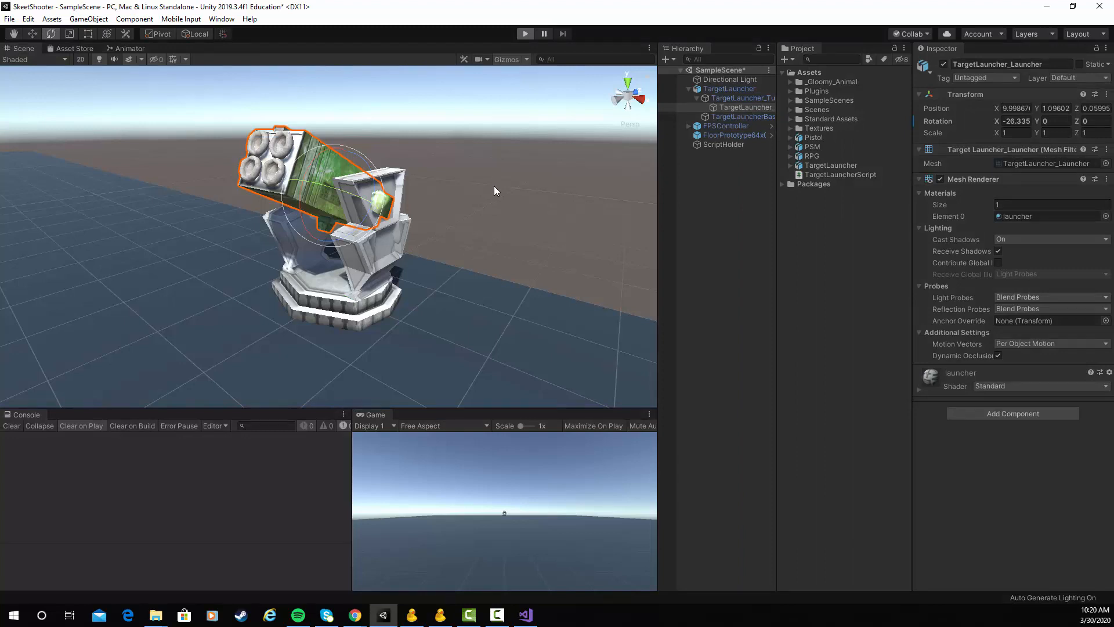
pyautogui.hotkey('ctrl', 'p')
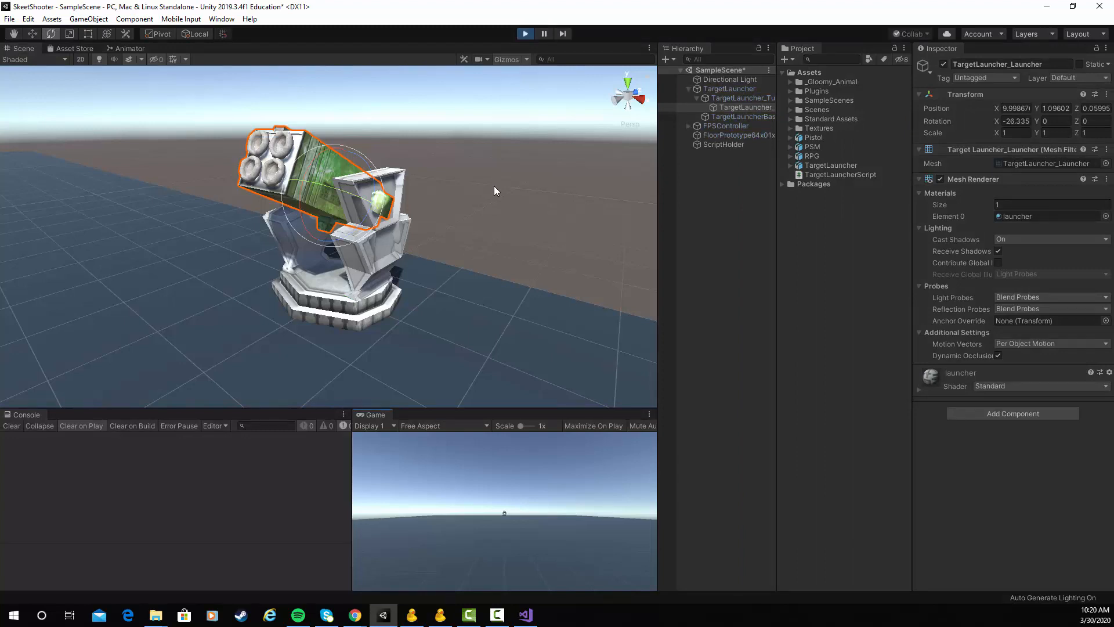
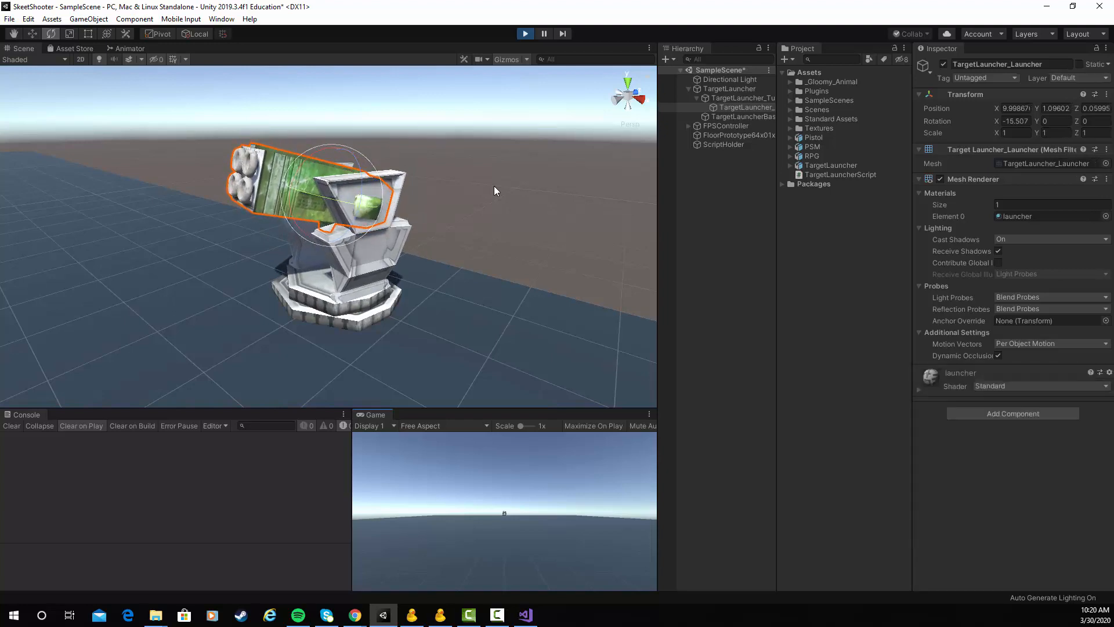
pyautogui.hotkey('ctrl', 'p')
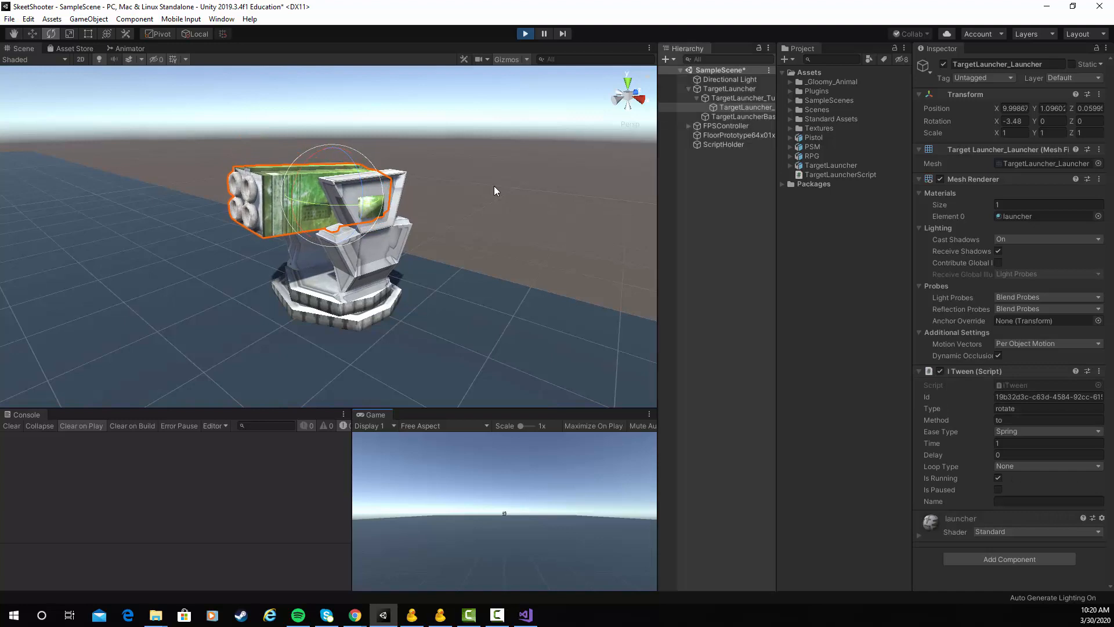